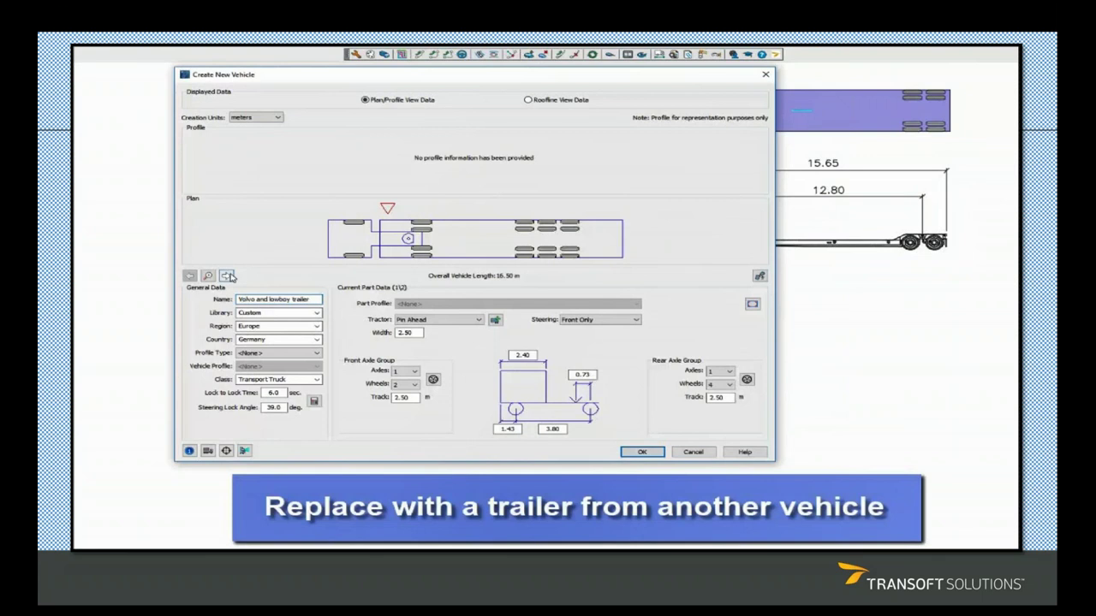
- Replace the vehicle's trailer with the one from the Low-Boy Trailer 53 feet in the NCHRP REPORT 659 (US) library
{"action": "left_click", "coordinate": [226, 275]}
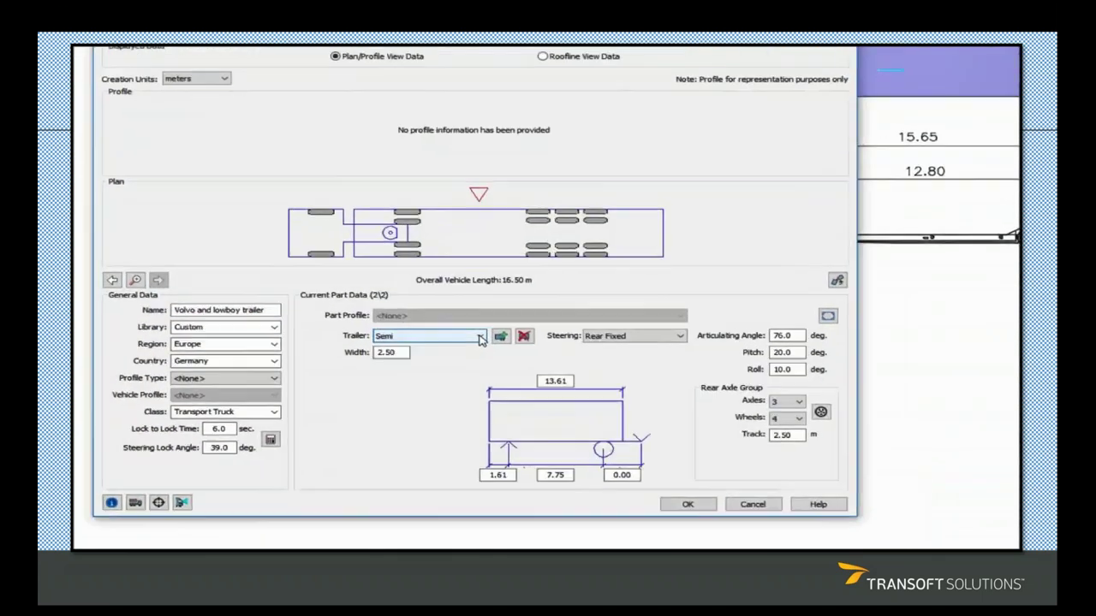
{"action": "left_click", "coordinate": [453, 320]}
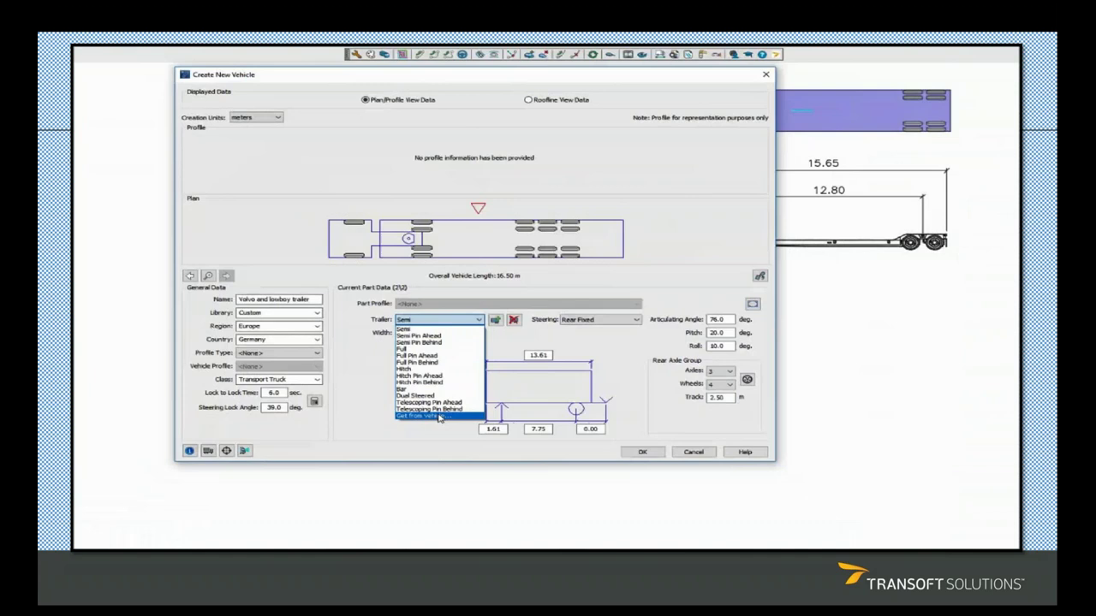
{"action": "left_click", "coordinate": [393, 506]}
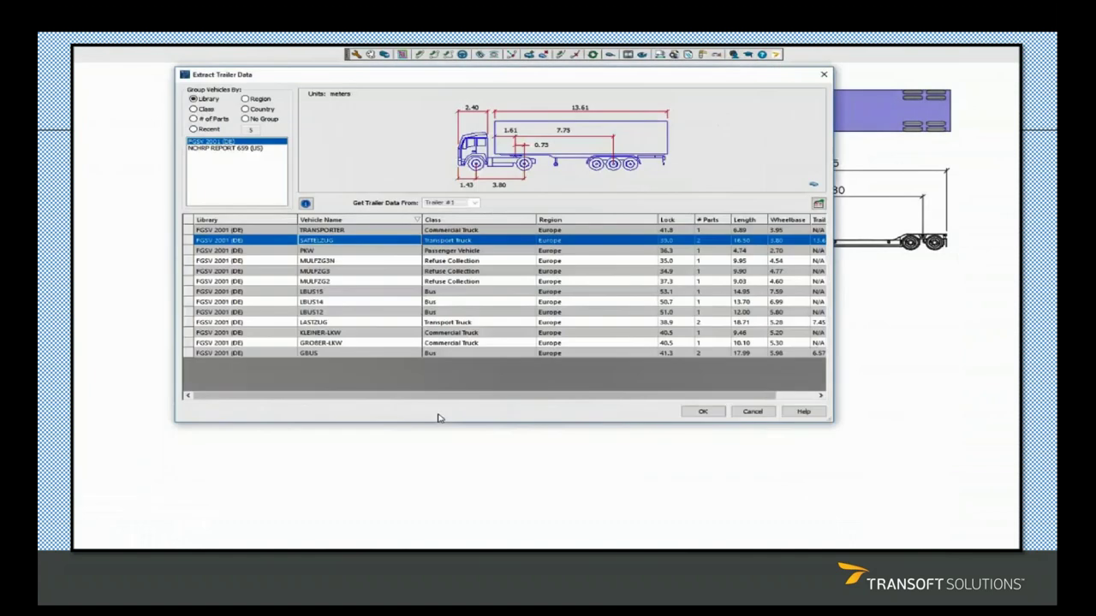
{"action": "left_click", "coordinate": [248, 149]}
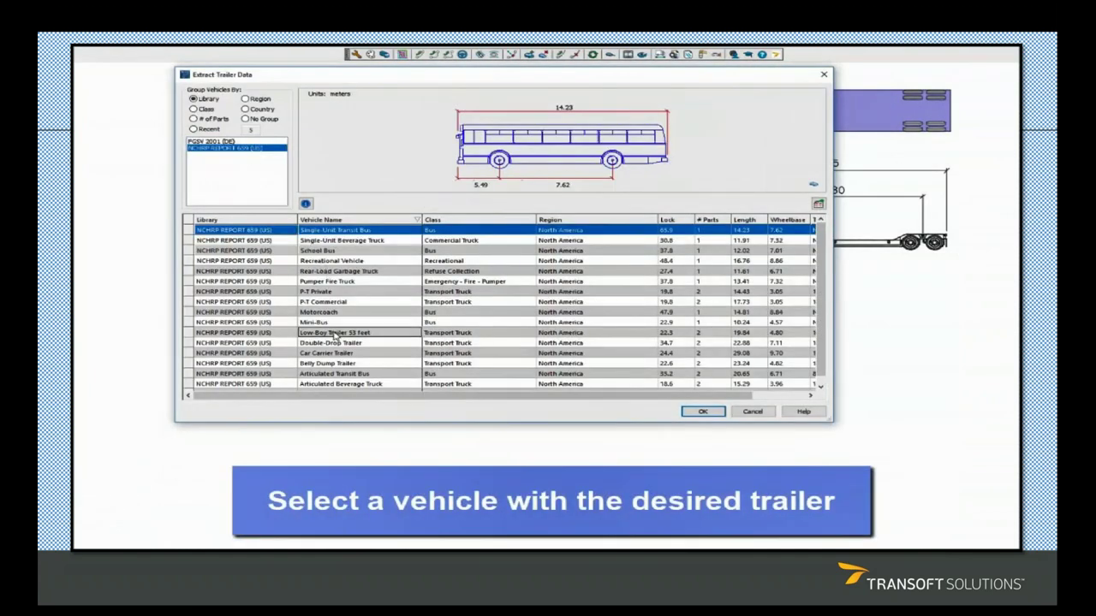
{"action": "left_click", "coordinate": [333, 335]}
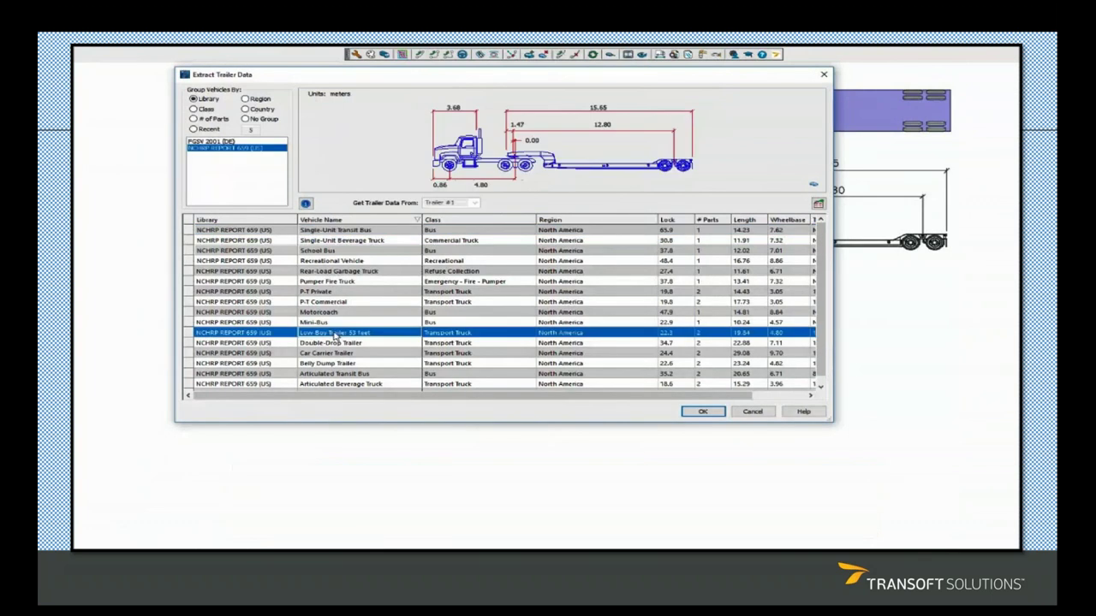
{"action": "left_click", "coordinate": [700, 413]}
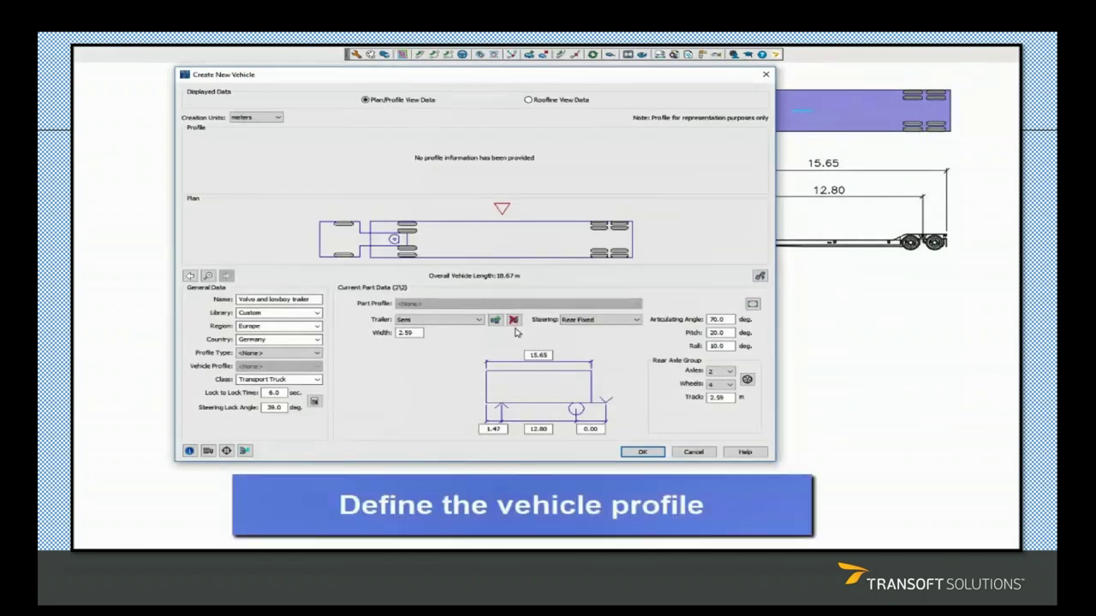
- Set the profile type to Parts and assign the Tractor Single Daycab profile to the tractor
{"action": "left_click", "coordinate": [316, 356]}
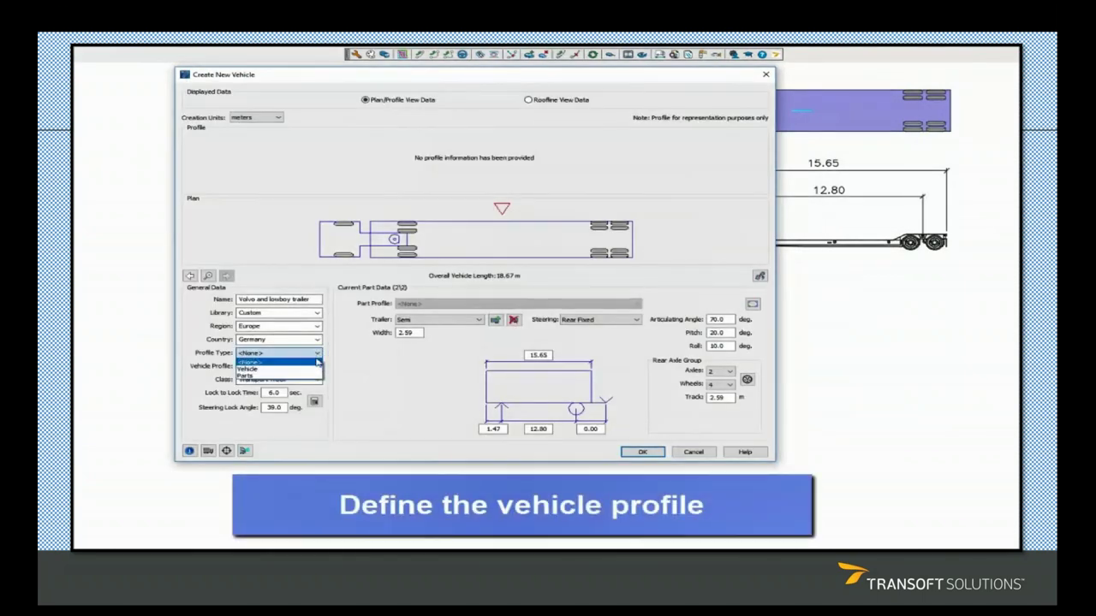
{"action": "left_click", "coordinate": [312, 378]}
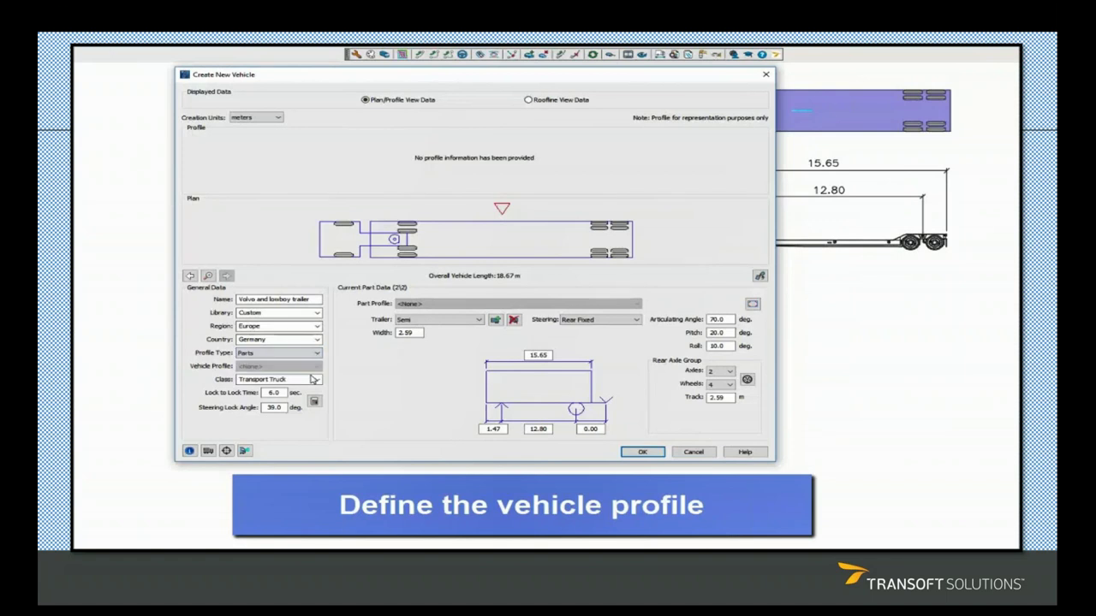
{"action": "left_click", "coordinate": [513, 304]}
{"action": "left_click", "coordinate": [471, 363]}
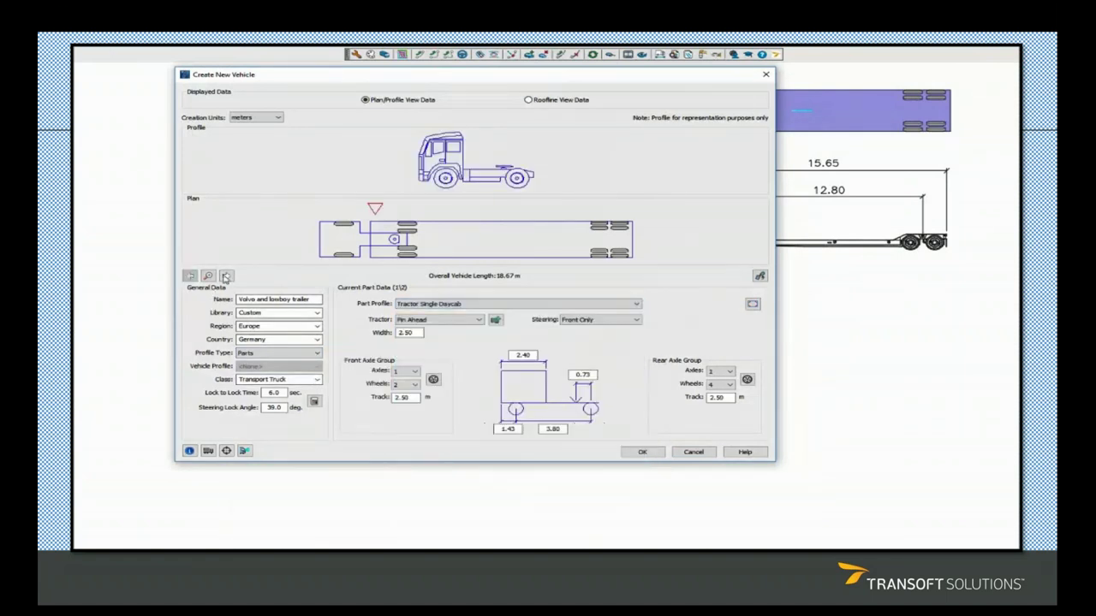
- Assign the Trailer A - Tandem Last (Lowboy) part profile to the trailer
{"action": "left_click", "coordinate": [225, 276]}
{"action": "left_click", "coordinate": [446, 305]}
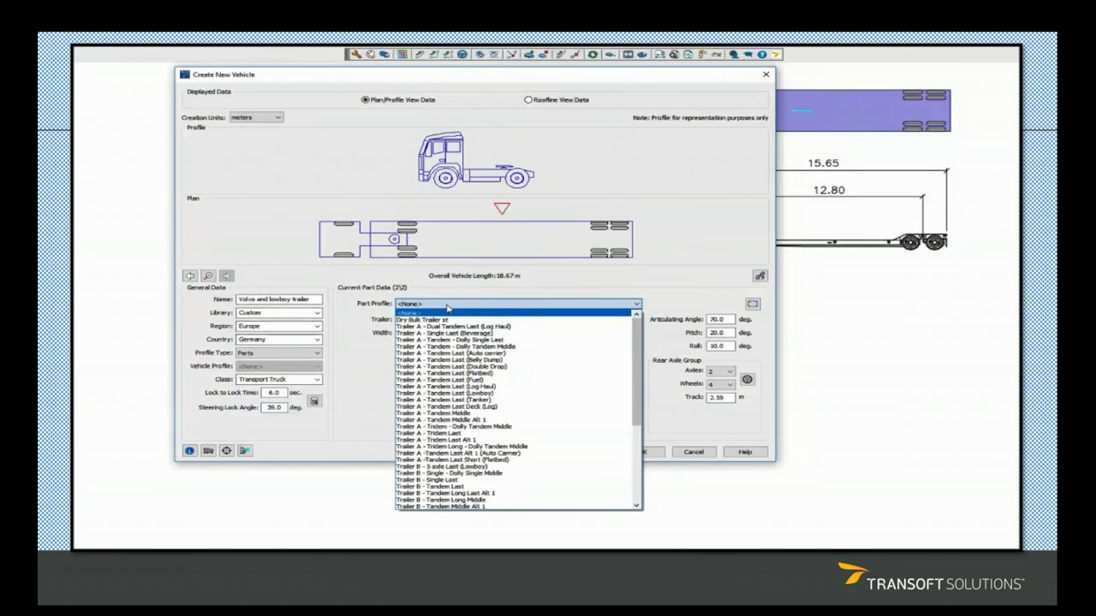
{"action": "left_click", "coordinate": [454, 395]}
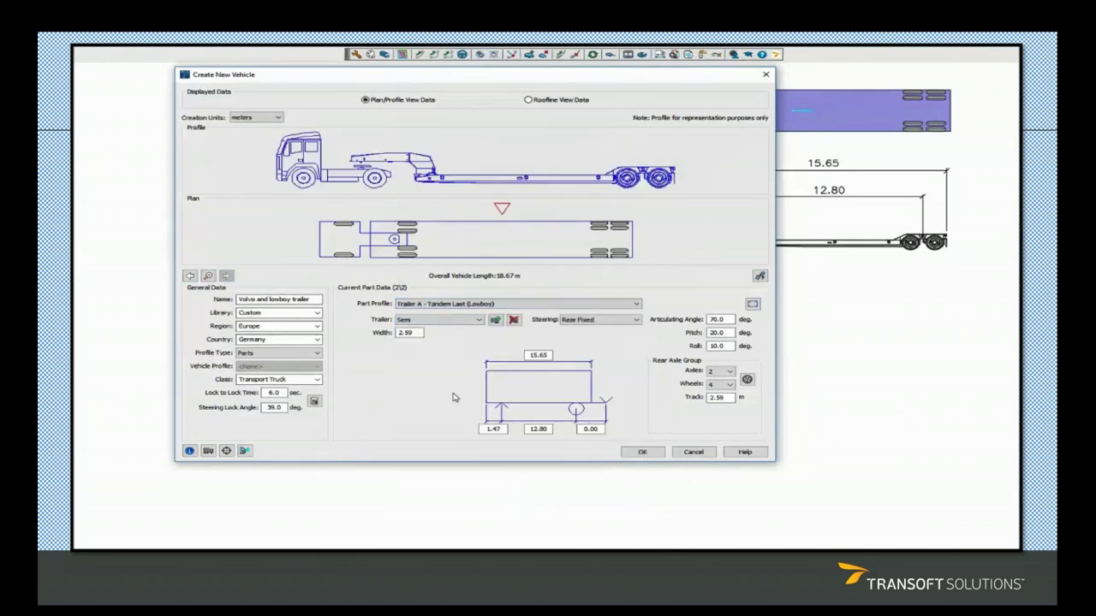
- Save the custom vehicle and place it in the drawing below the two existing trucks
{"action": "left_click", "coordinate": [642, 452]}
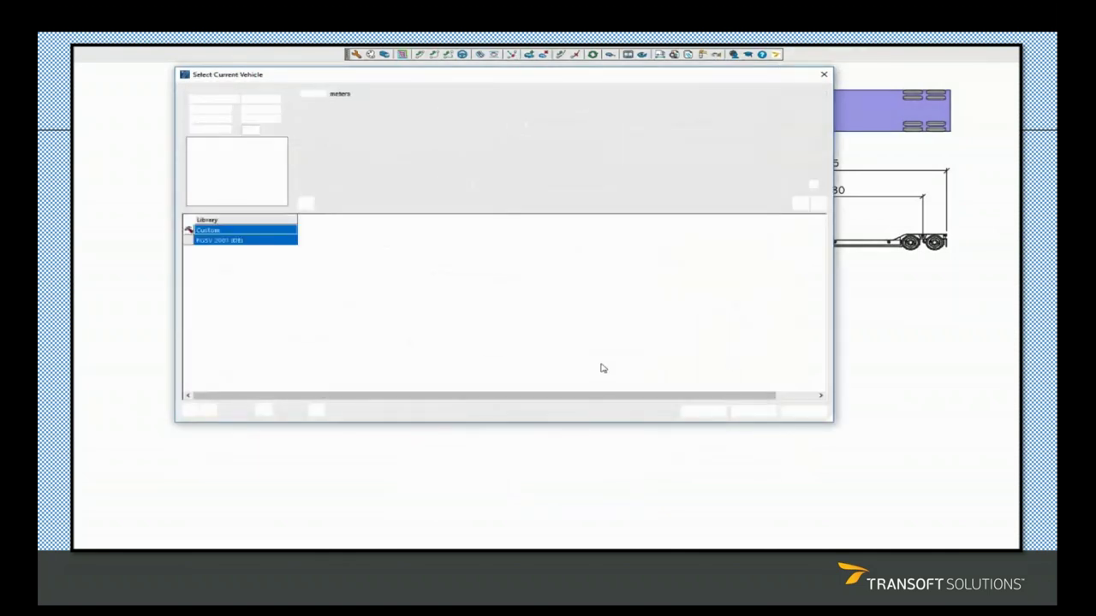
{"action": "left_click", "coordinate": [703, 412]}
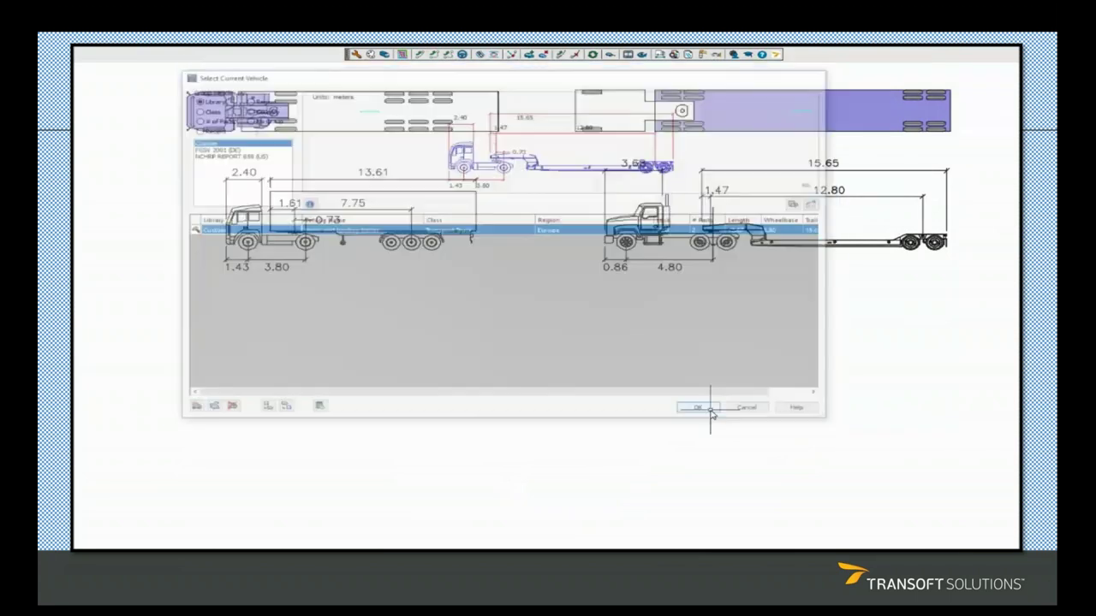
{"action": "left_click", "coordinate": [426, 296]}
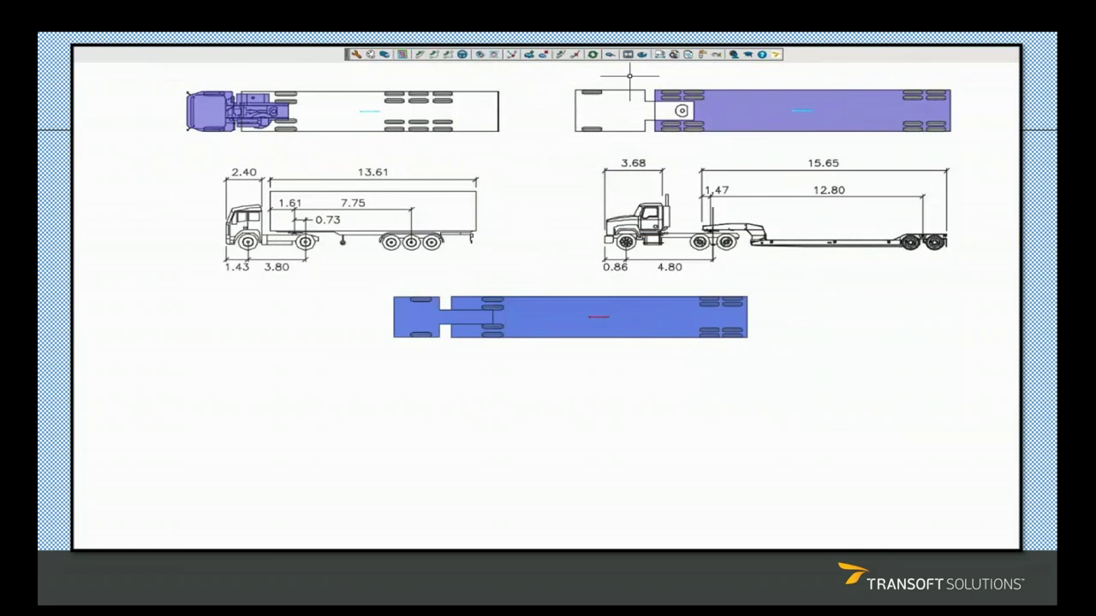
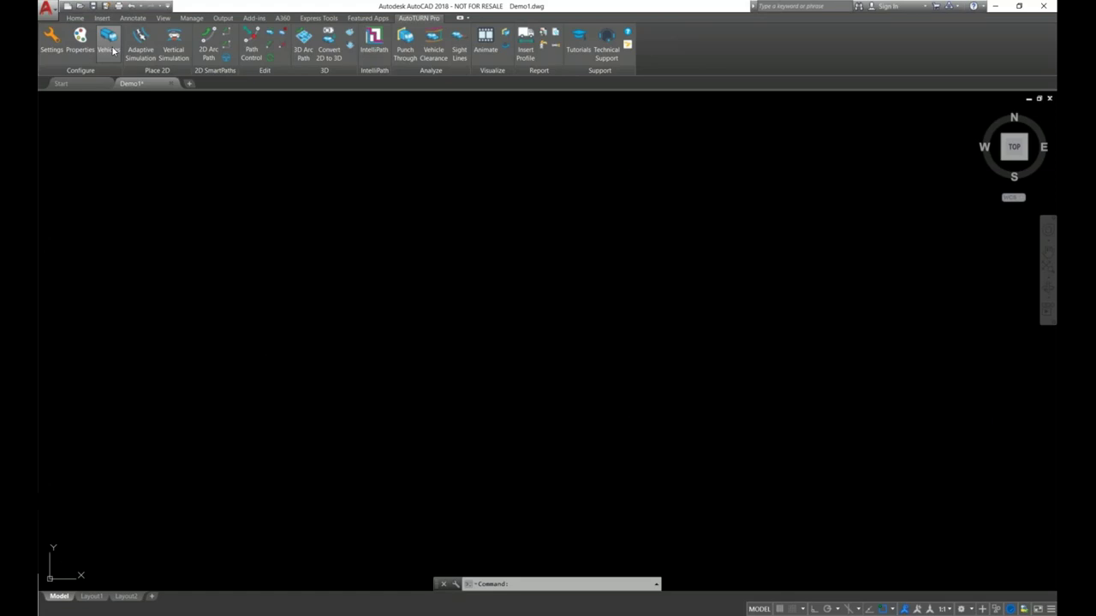
- Start a new custom vehicle named "My vehicle" in the library "Demo" with the profile type Vehicle
{"action": "left_click", "coordinate": [113, 47]}
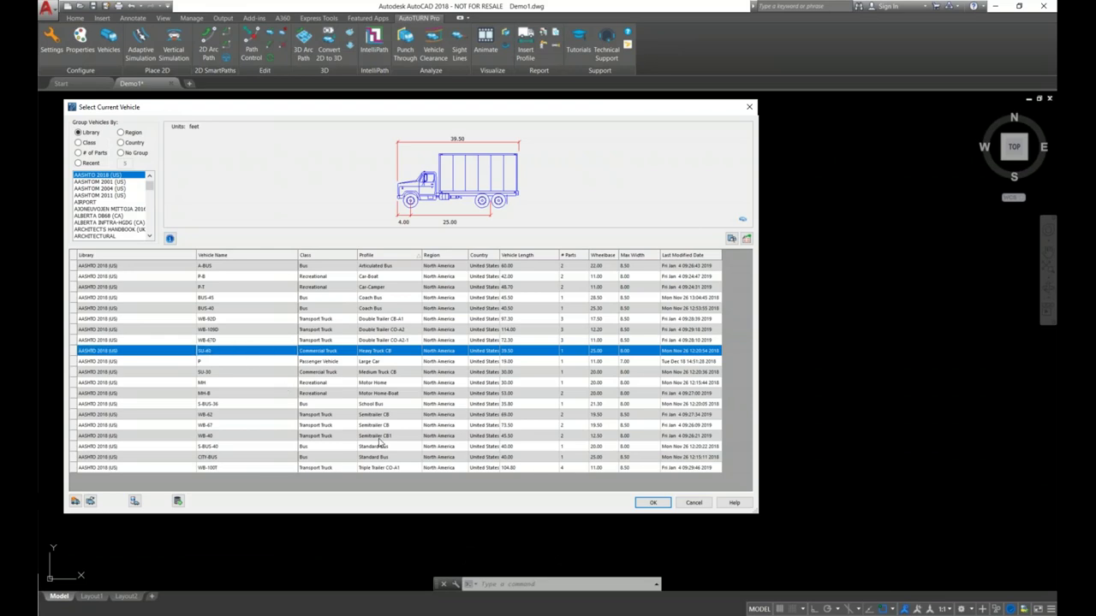
{"action": "left_click", "coordinate": [74, 503]}
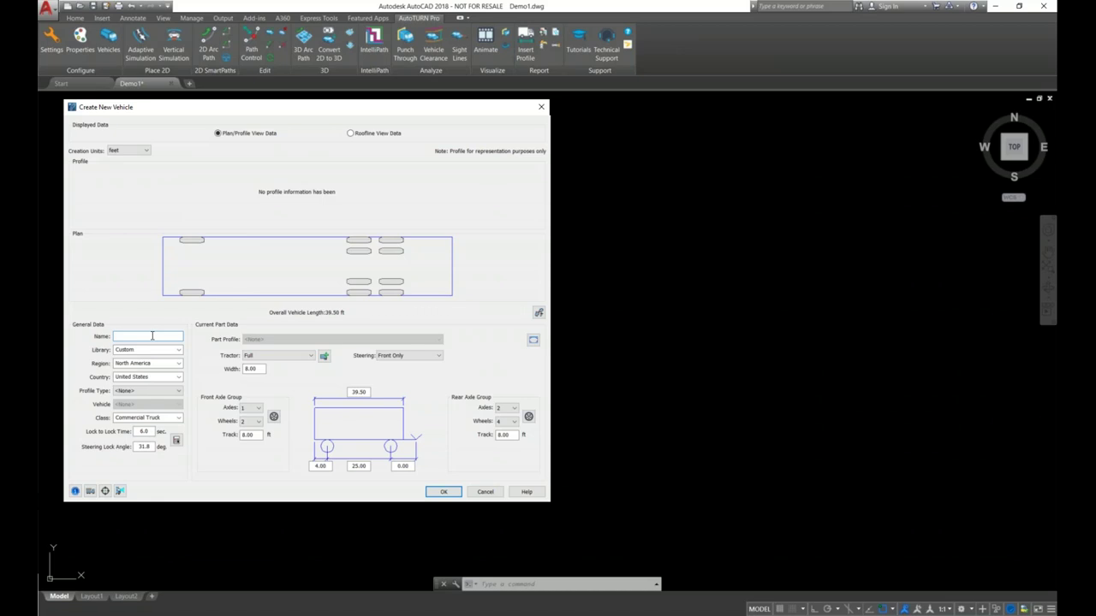
{"action": "type", "text": "My veh"}
{"action": "key", "text": "BackSpace"}
{"action": "type", "text": "icle"}
{"action": "left_click", "coordinate": [152, 350]}
{"action": "type", "text": "Demo"}
{"action": "left_click", "coordinate": [177, 392]}
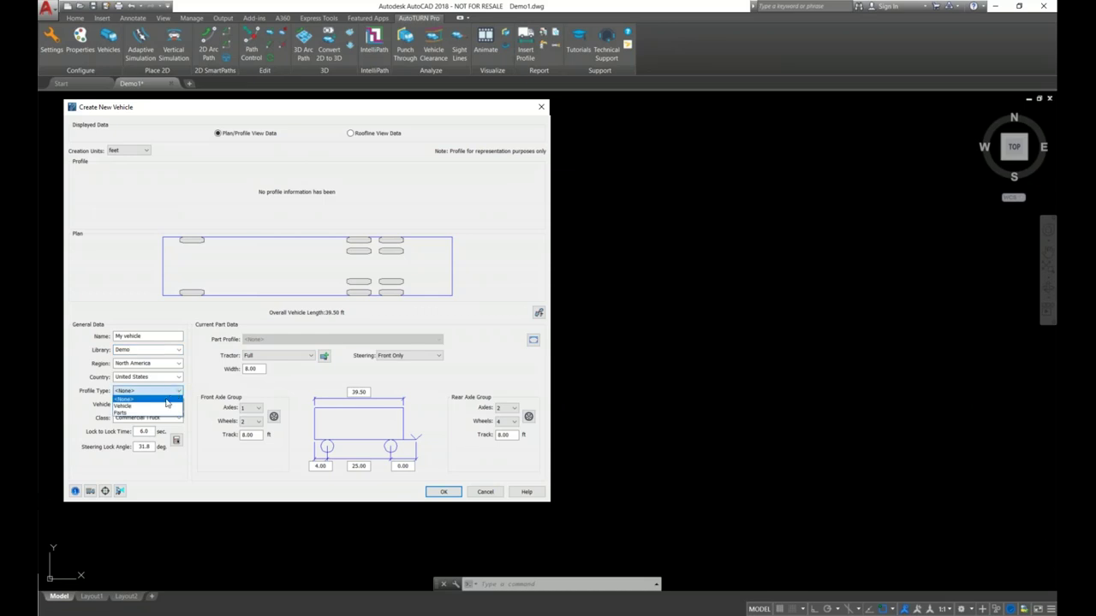
{"action": "left_click", "coordinate": [162, 406]}
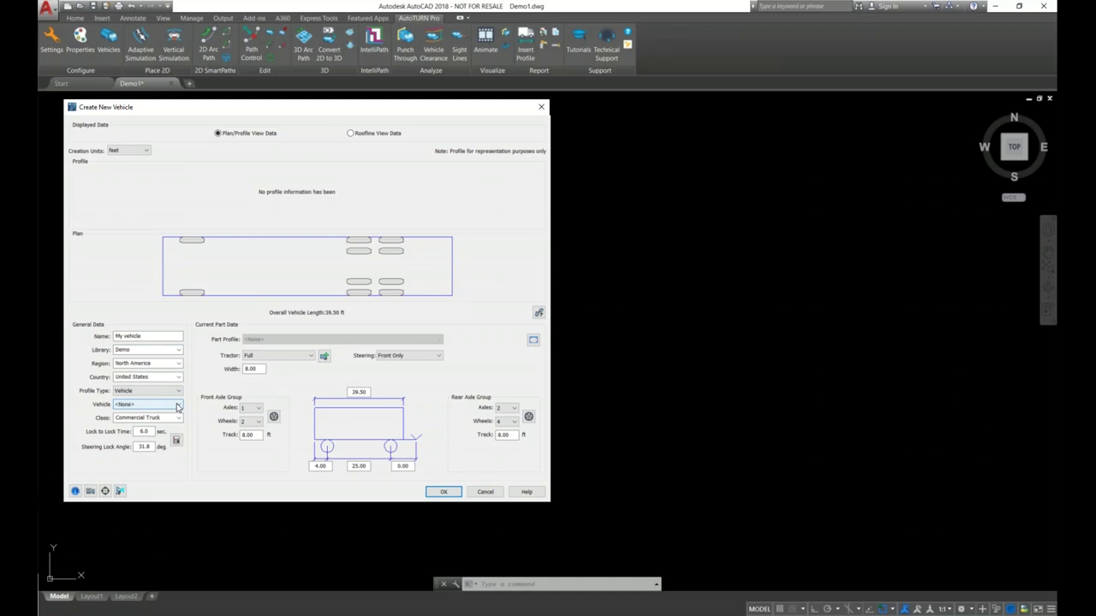
- Try the Semitrailer CB2 Daycab profile for the new vehicle
{"action": "left_click", "coordinate": [177, 407]}
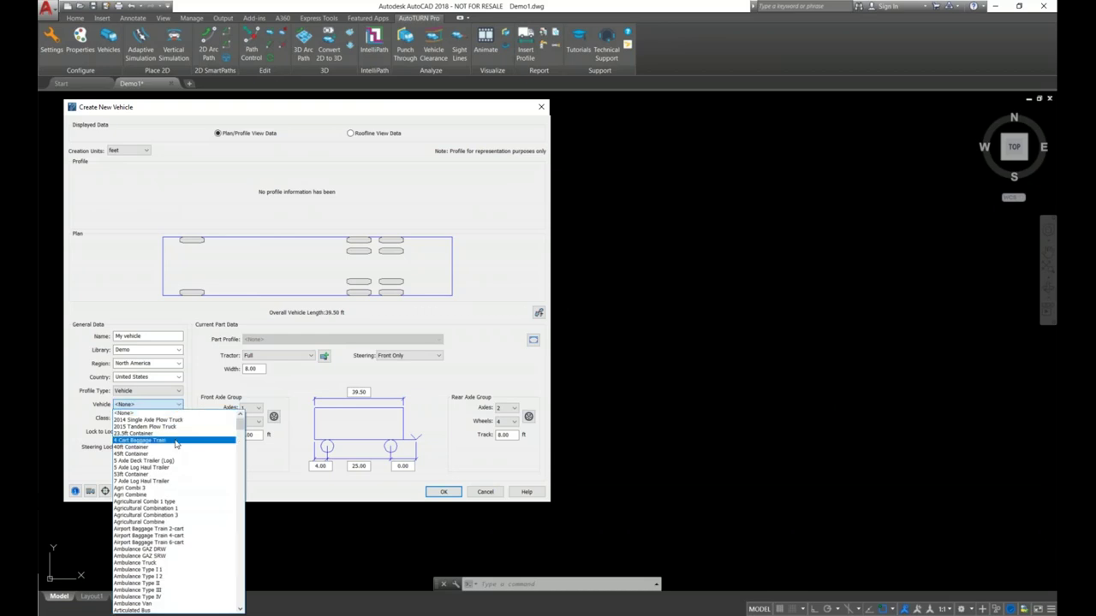
{"action": "scroll", "coordinate": [154, 510], "scroll_direction": "down", "scroll_amount": 10}
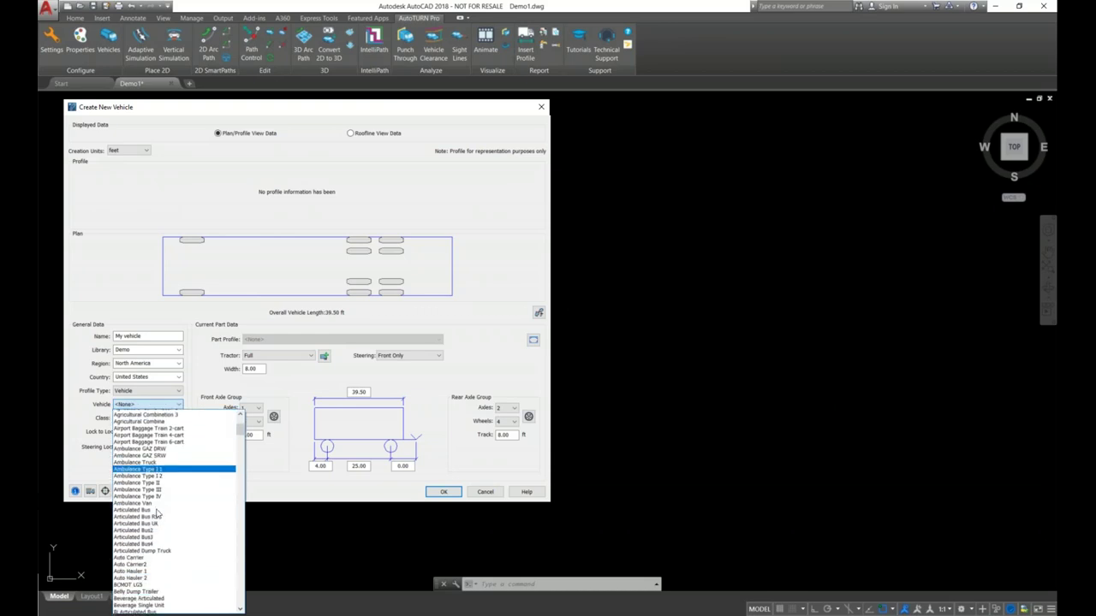
{"action": "scroll", "coordinate": [156, 514], "scroll_direction": "down", "scroll_amount": 8}
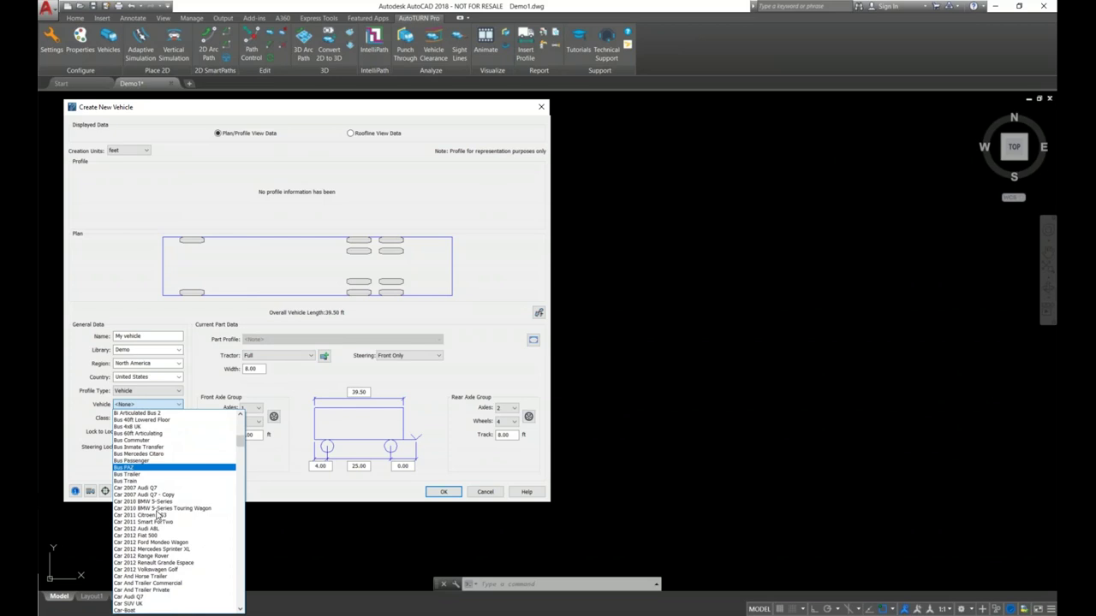
{"action": "key", "text": "s"}
{"action": "scroll", "coordinate": [158, 518], "scroll_direction": "down", "scroll_amount": 3}
{"action": "scroll", "coordinate": [158, 517], "scroll_direction": "down", "scroll_amount": 1}
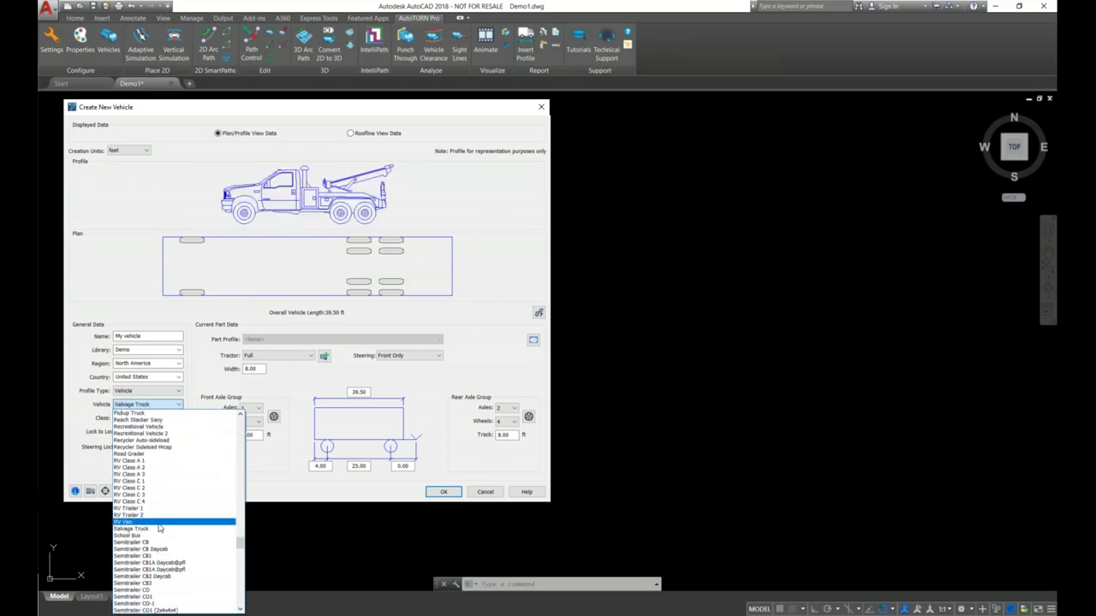
{"action": "left_click", "coordinate": [160, 577]}
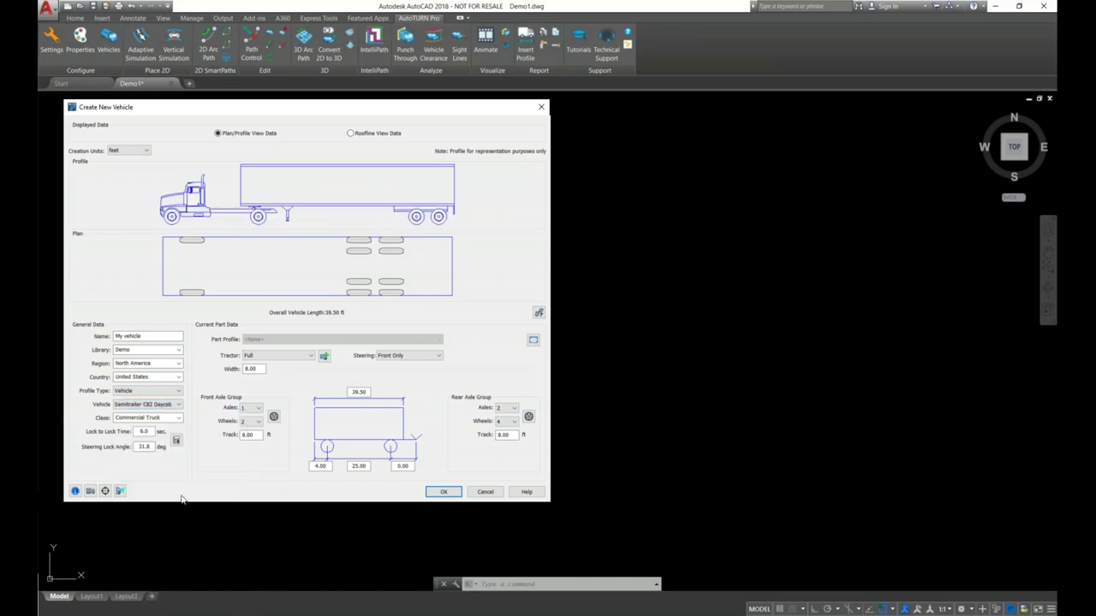
- Set the vehicle profile to Semitrailer CB
{"action": "left_click", "coordinate": [179, 404]}
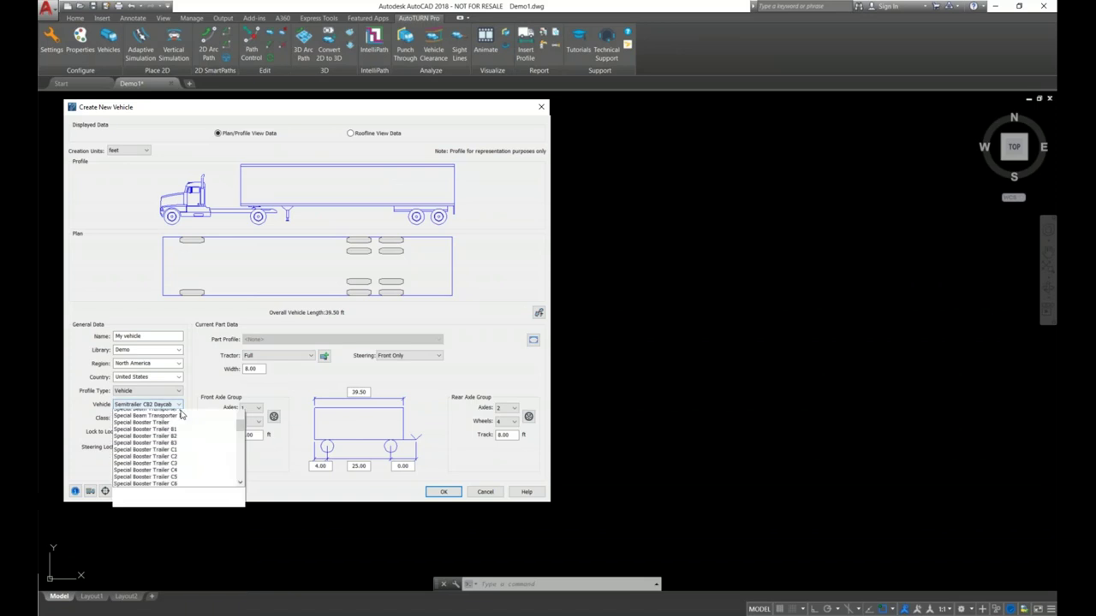
{"action": "scroll", "coordinate": [183, 505], "scroll_direction": "up", "scroll_amount": 2}
{"action": "scroll", "coordinate": [176, 471], "scroll_direction": "up", "scroll_amount": 1}
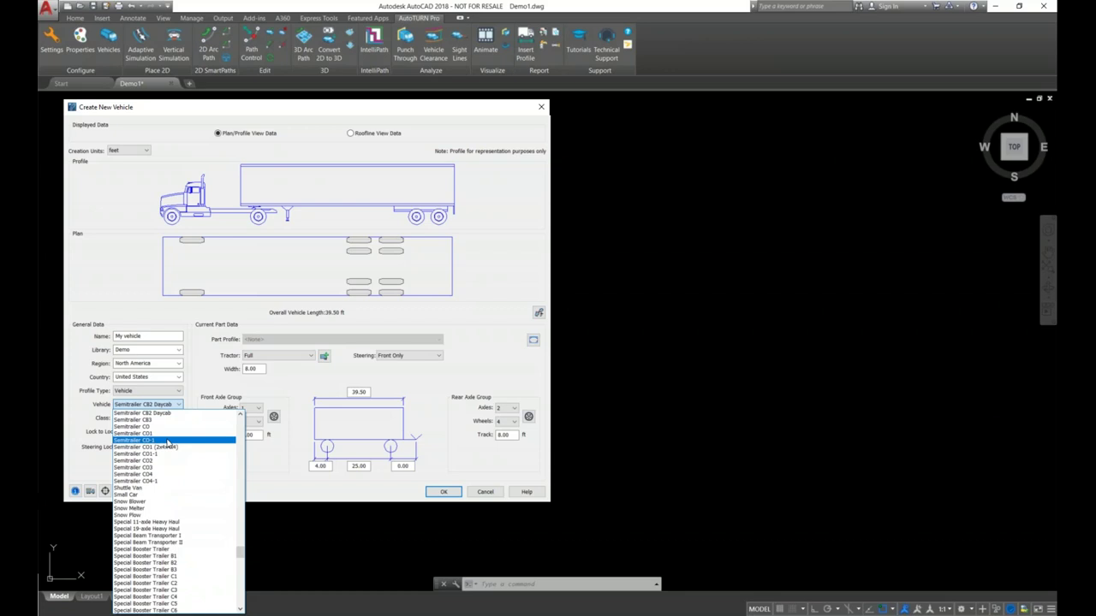
{"action": "scroll", "coordinate": [167, 441], "scroll_direction": "up", "scroll_amount": 2}
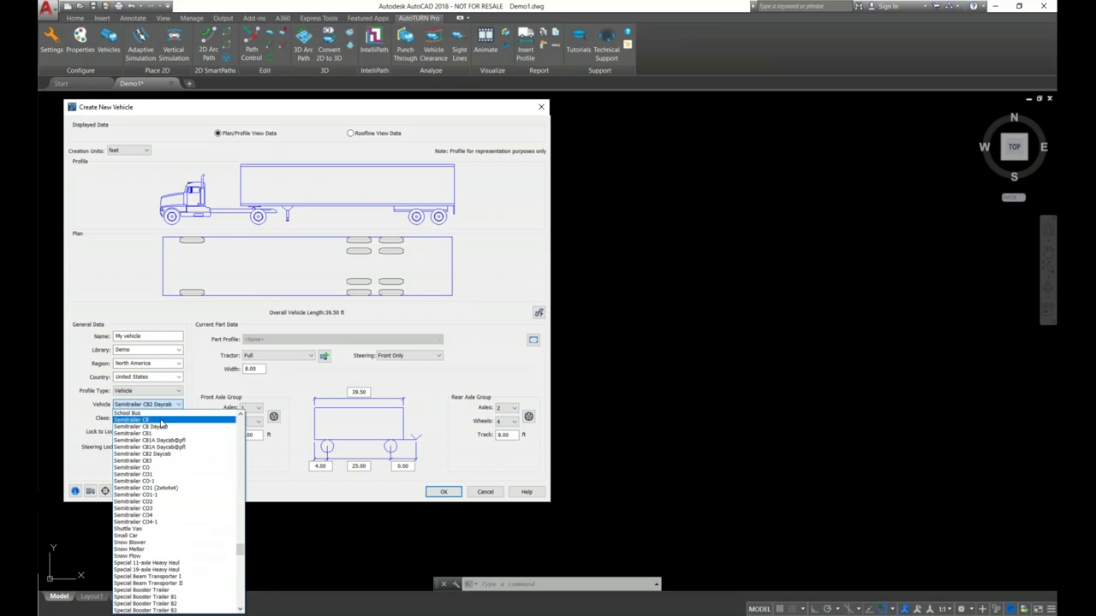
{"action": "left_click", "coordinate": [161, 420]}
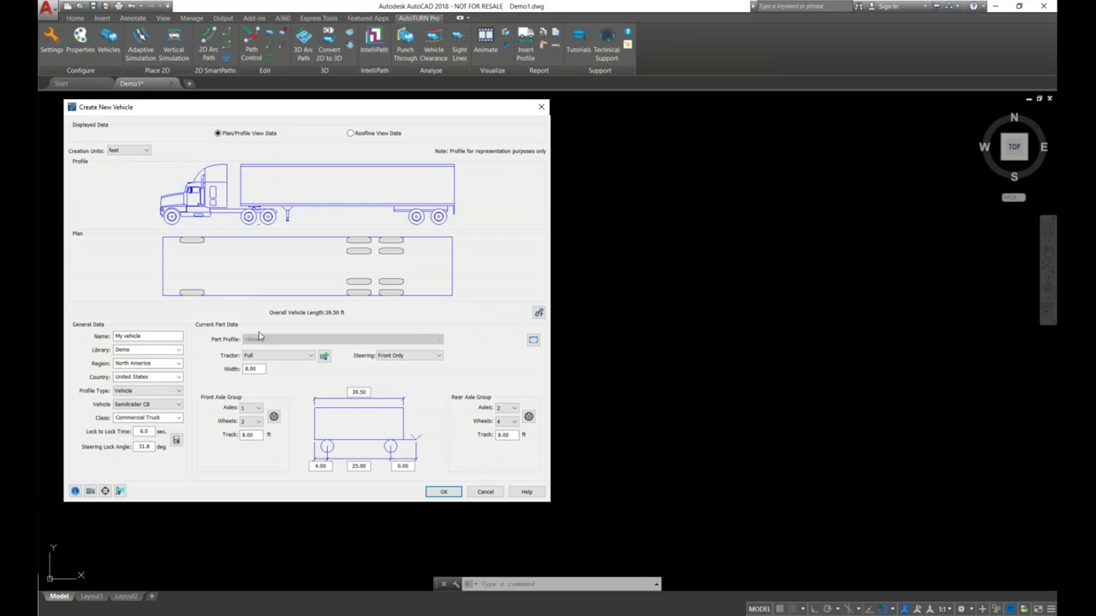
- Set the vehicle class to Transport Truck
{"action": "left_click", "coordinate": [179, 418]}
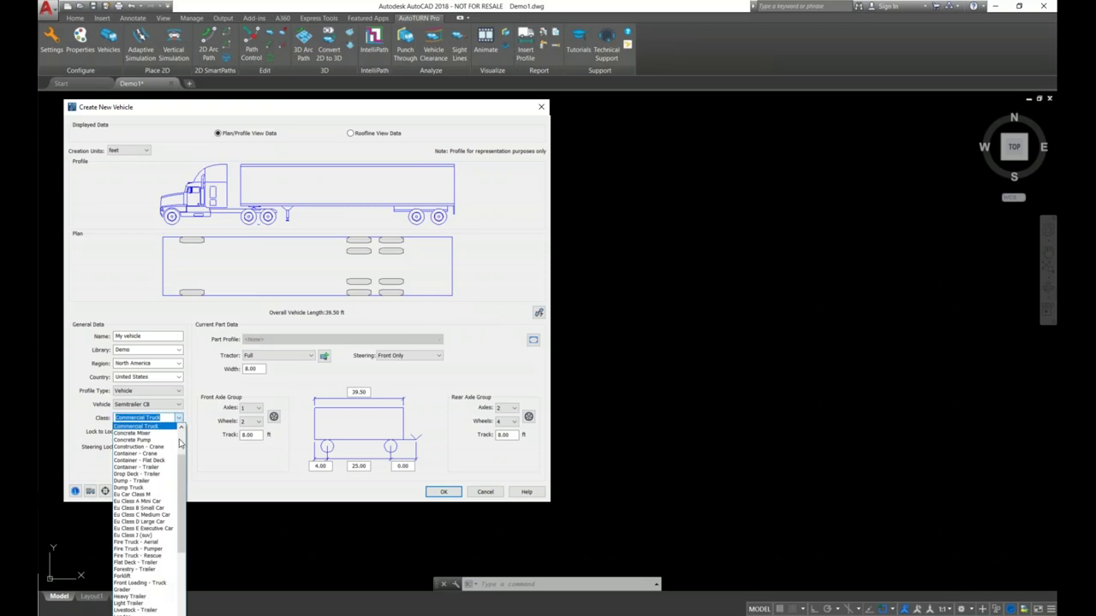
{"action": "left_click_drag", "start_coordinate": [180, 469], "coordinate": [180, 534]}
{"action": "left_click", "coordinate": [141, 603]}
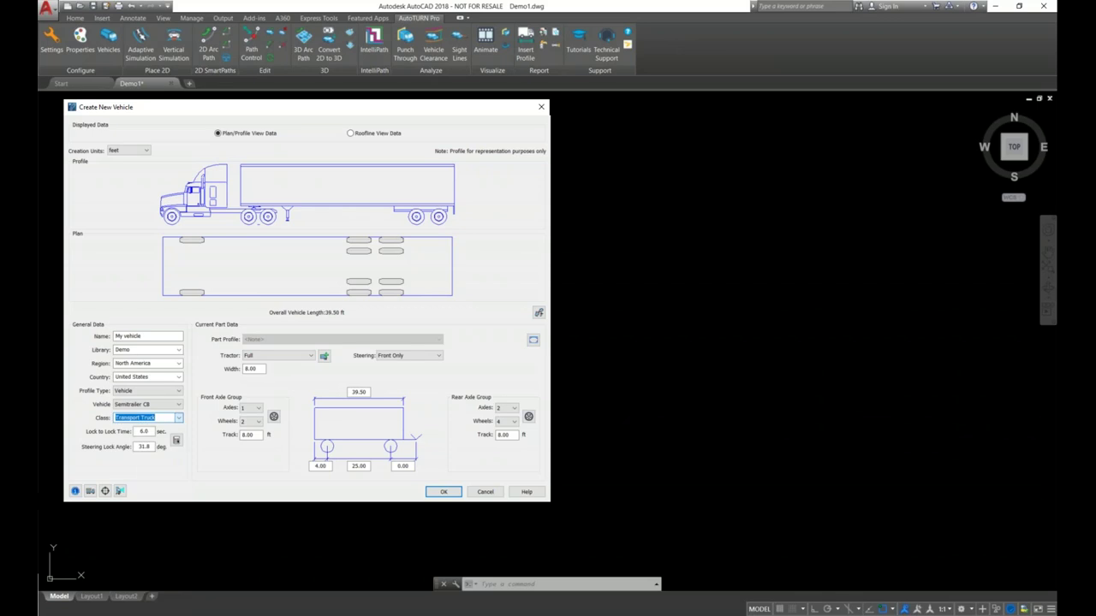
- Set the lock to lock time to 6.0 seconds and the steering lock angle to 28.5 degrees
{"action": "left_click", "coordinate": [152, 432]}
{"action": "key", "text": "BackSpace"}
{"action": "type", "text": "0"}
{"action": "key", "text": "BackSpace"}
{"action": "type", "text": "8"}
{"action": "key", "text": "BackSpace"}
{"action": "type", "text": "0"}
{"action": "left_click_drag", "start_coordinate": [152, 446], "coordinate": [134, 446]}
{"action": "type", "text": "28.5"}
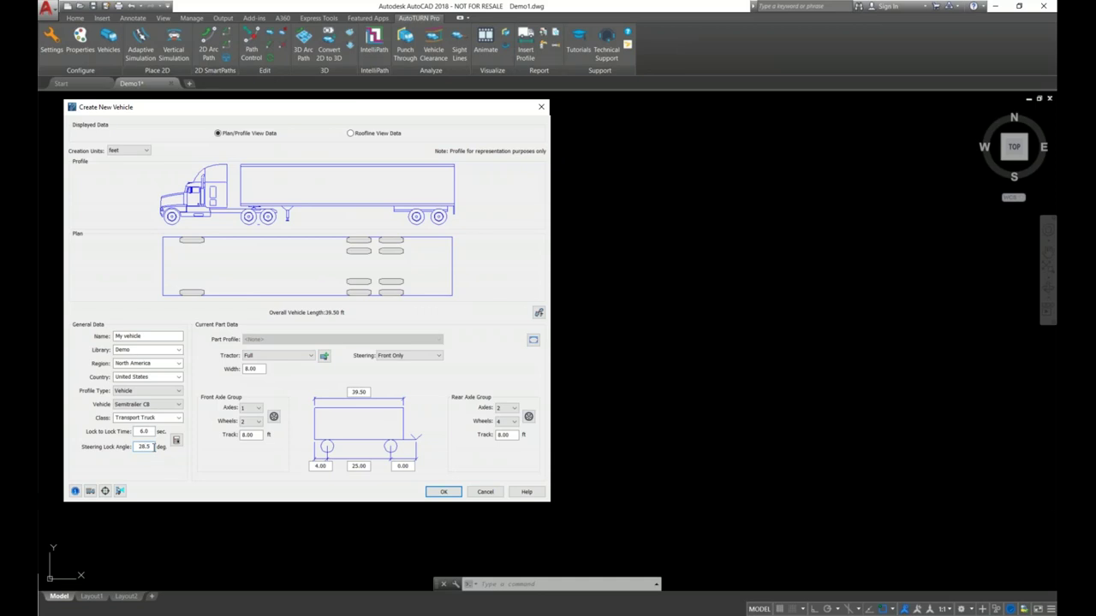
- Calculate the steering lock angle from the centerline minimum turning radius and apply it to the vehicle
{"action": "left_click", "coordinate": [177, 440]}
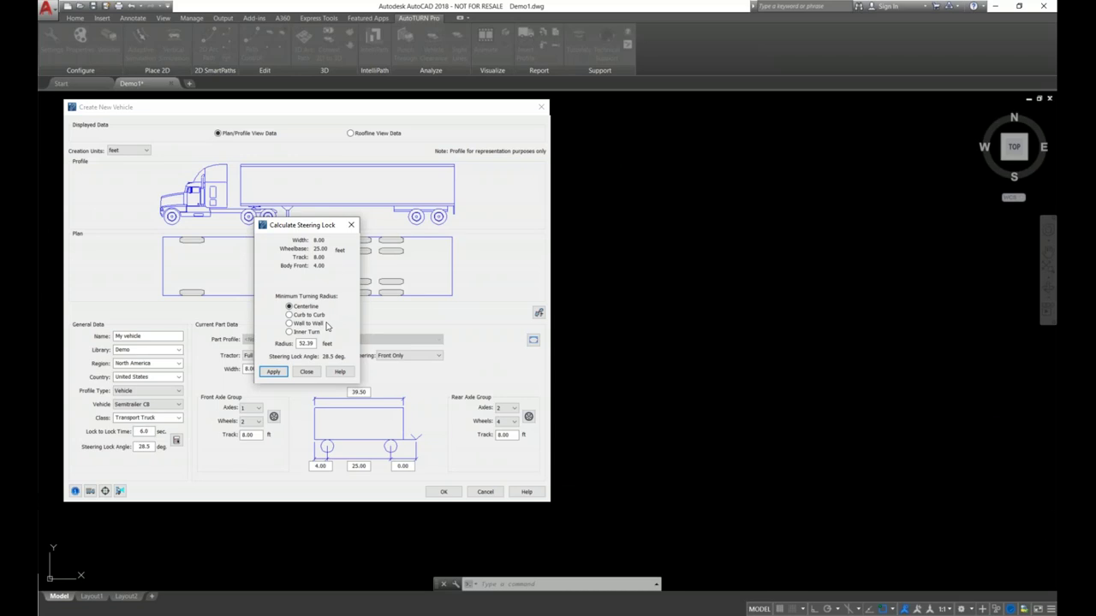
{"action": "left_click_drag", "start_coordinate": [315, 343], "coordinate": [308, 343]}
{"action": "left_click", "coordinate": [275, 374]}
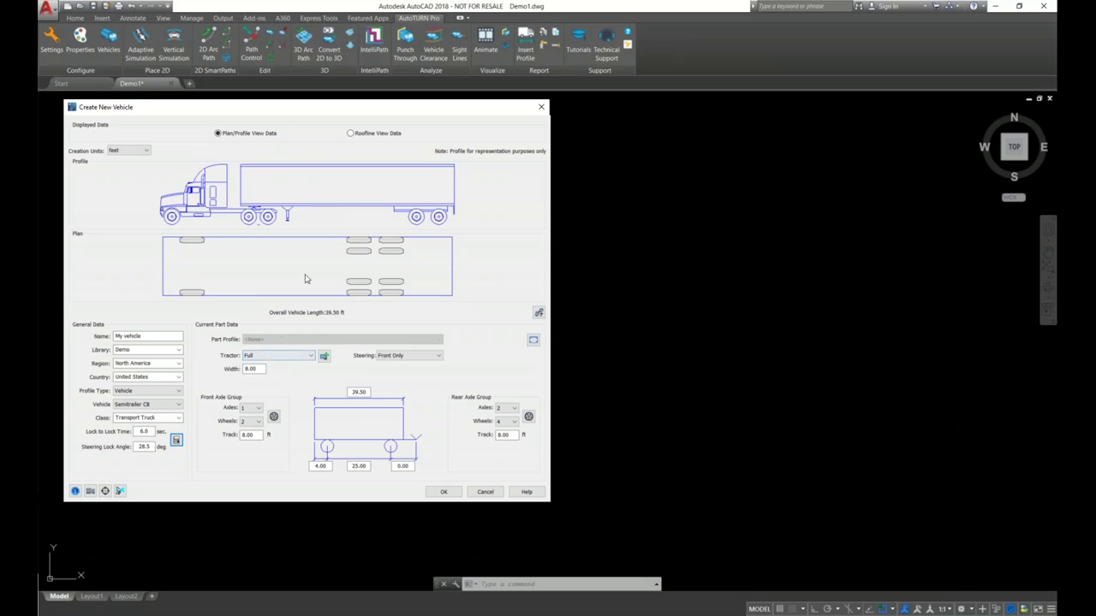
- Set the tractor type to Pin Ahead
{"action": "left_click", "coordinate": [295, 358]}
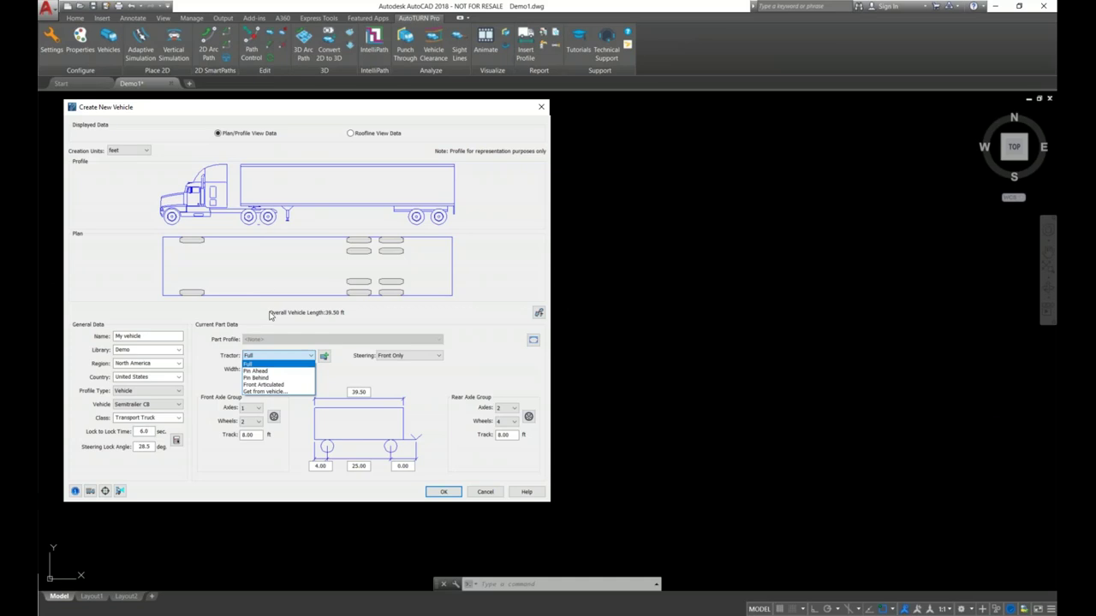
{"action": "left_click", "coordinate": [269, 372]}
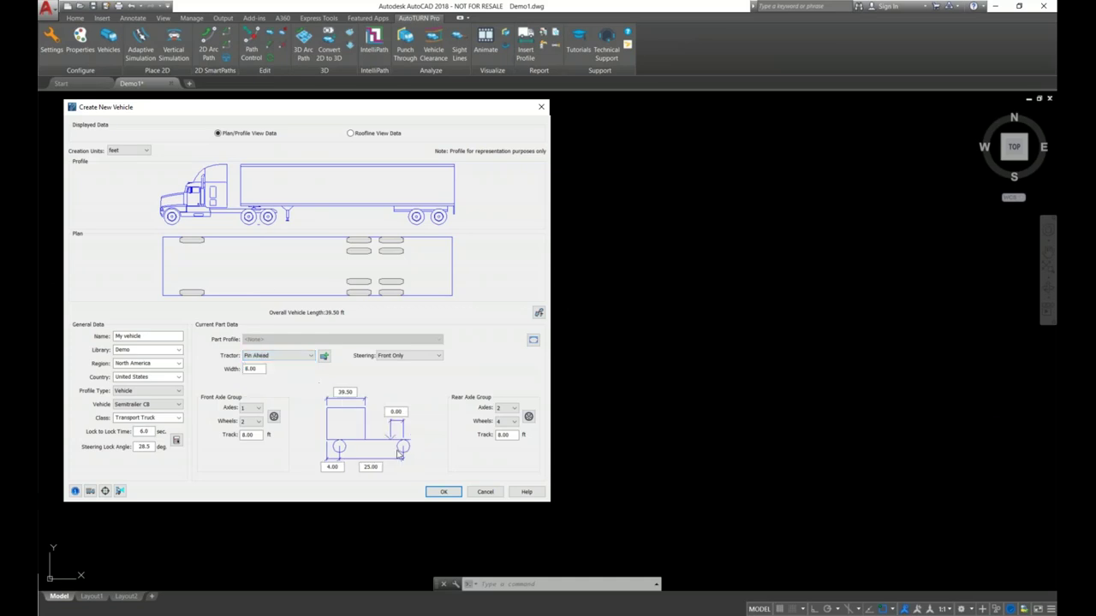
{"action": "double_click", "coordinate": [402, 411]}
{"action": "left_click", "coordinate": [401, 412]}
{"action": "double_click", "coordinate": [401, 412]}
{"action": "double_click", "coordinate": [255, 435]}
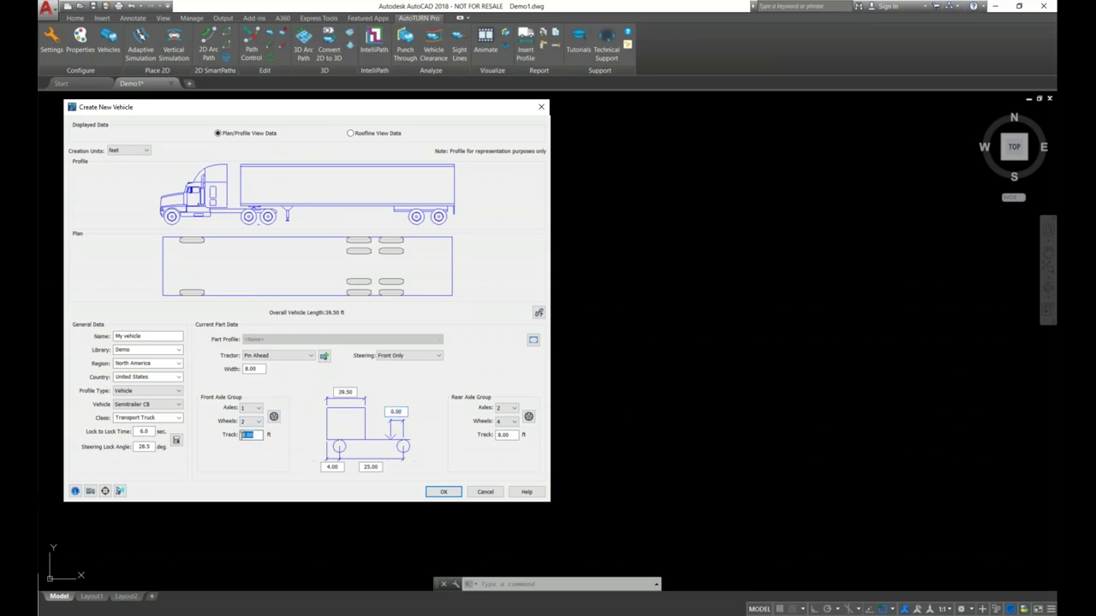
{"action": "left_click", "coordinate": [259, 369]}
- Set the tractor's body length to 15 ft, front overhang to 4 ft and wheelbase to 19.5 ft, and add a trailer part
{"action": "double_click", "coordinate": [348, 392]}
{"action": "type", "text": "15"}
{"action": "left_click", "coordinate": [339, 466]}
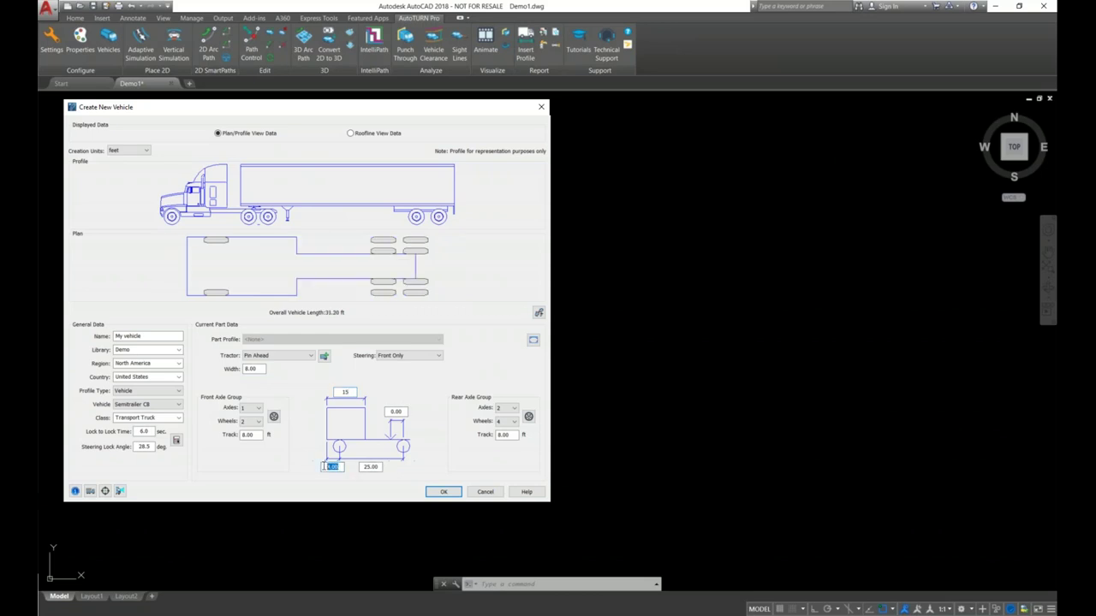
{"action": "type", "text": "4"}
{"action": "left_click", "coordinate": [371, 467]}
{"action": "type", "text": "19.5"}
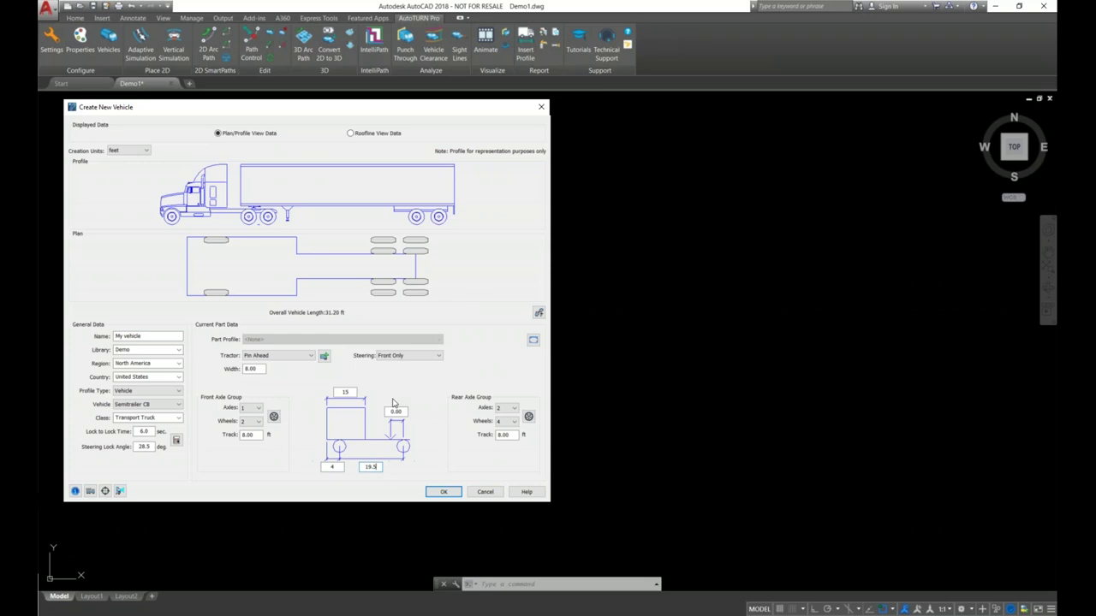
{"action": "left_click", "coordinate": [324, 356]}
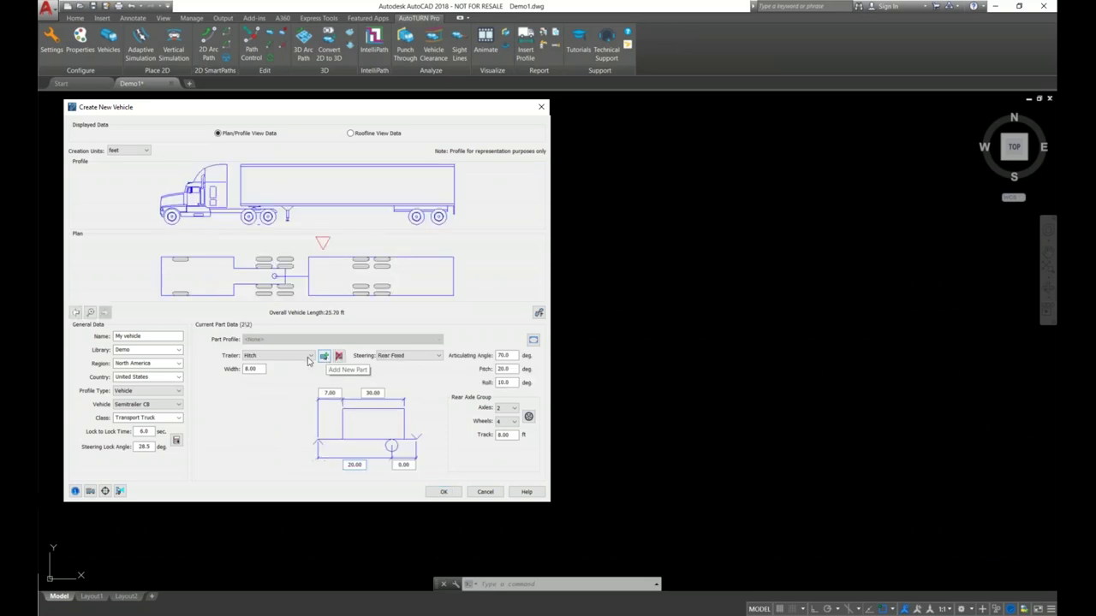
- Check the tractor's rear and front axle group details, including tire dimensions and axle spacing
{"action": "left_click", "coordinate": [76, 313]}
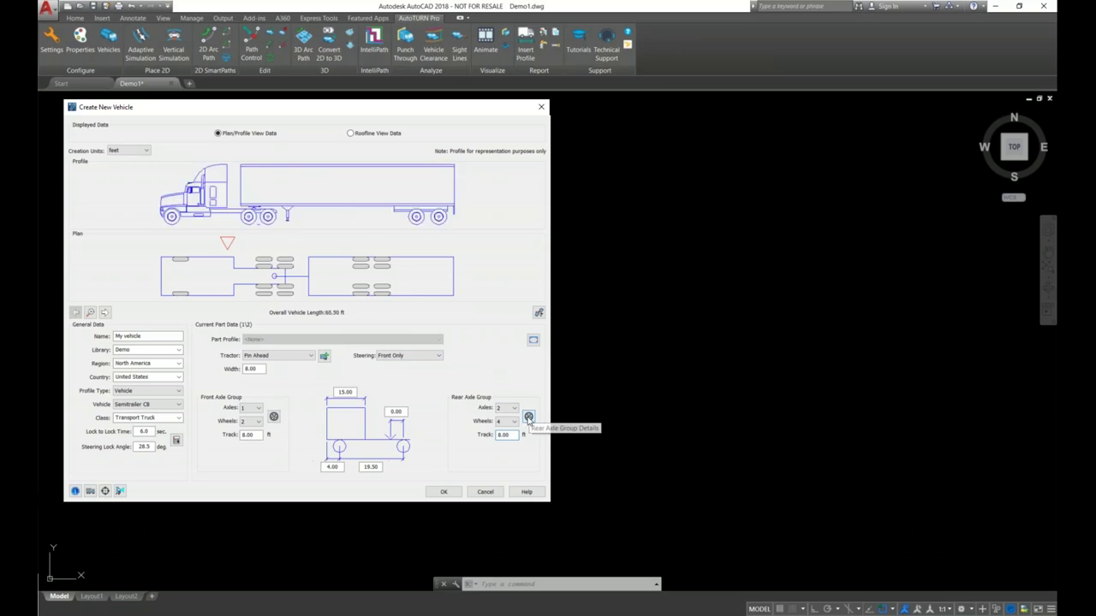
{"action": "left_click", "coordinate": [528, 418]}
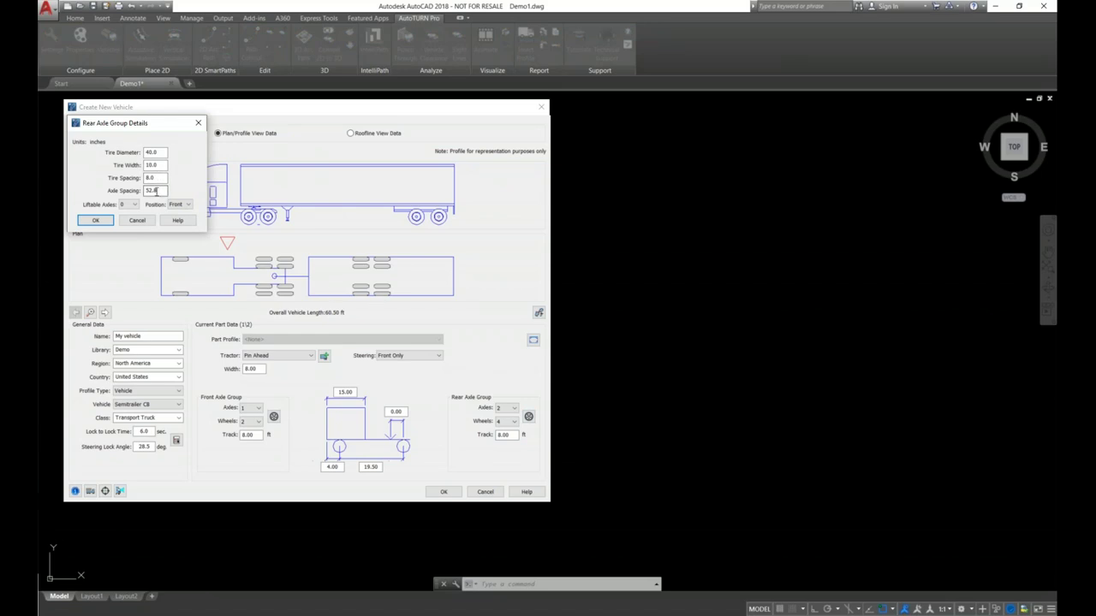
{"action": "left_click", "coordinate": [94, 222]}
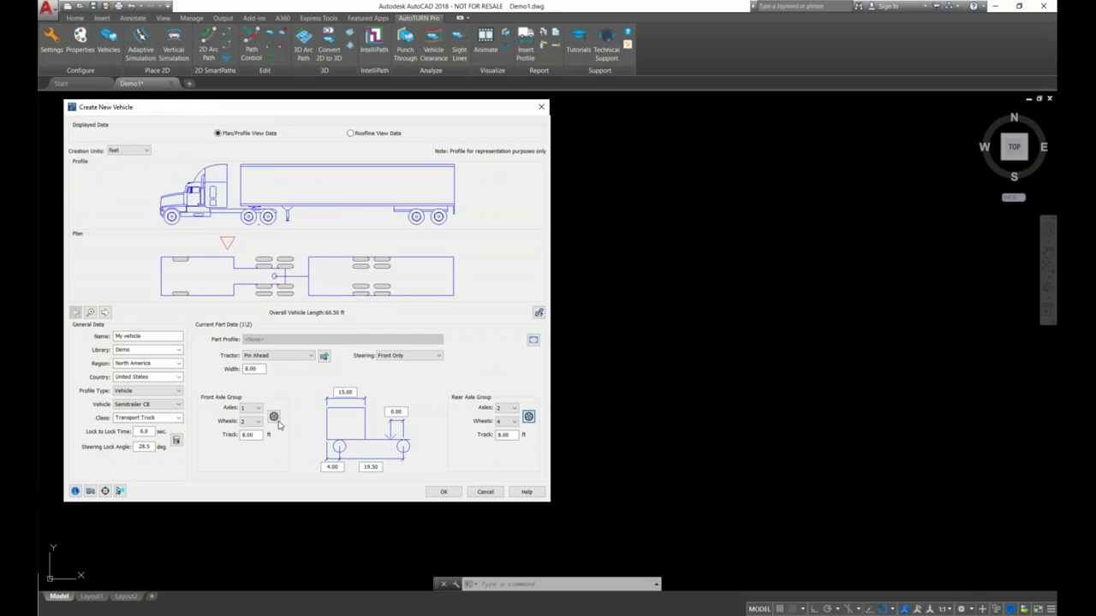
{"action": "left_click", "coordinate": [274, 417]}
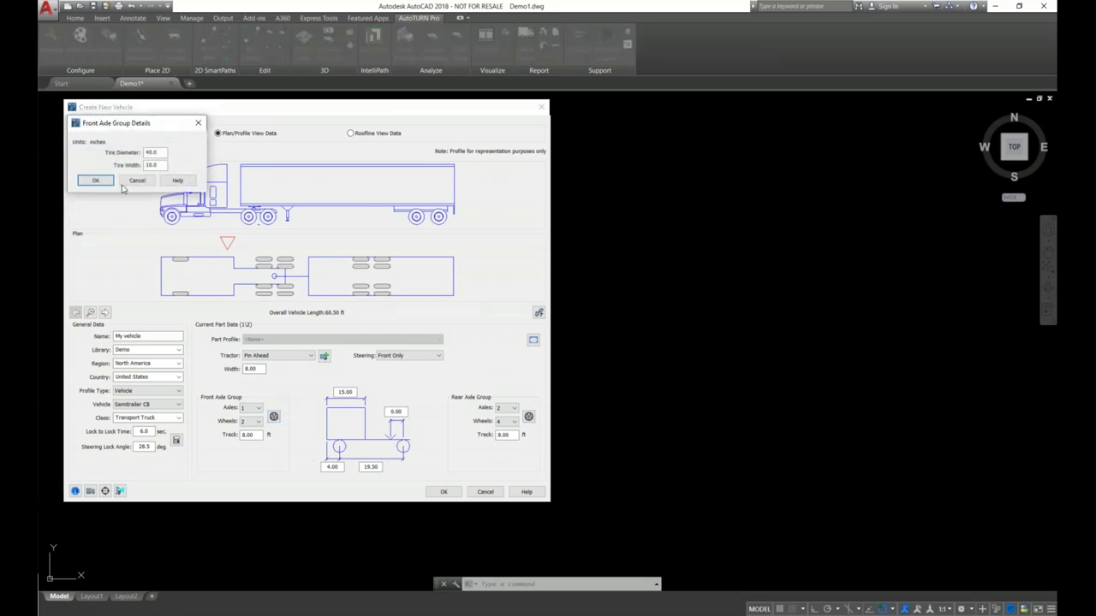
{"action": "left_click", "coordinate": [198, 123]}
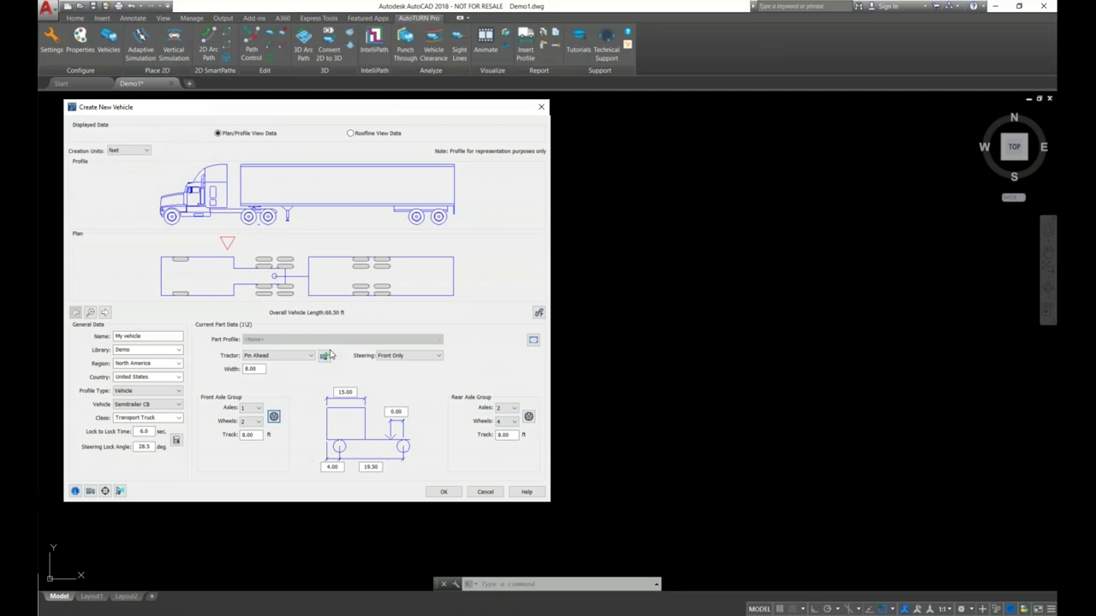
- Set the second part's trailer type to Semi
{"action": "left_click", "coordinate": [106, 313]}
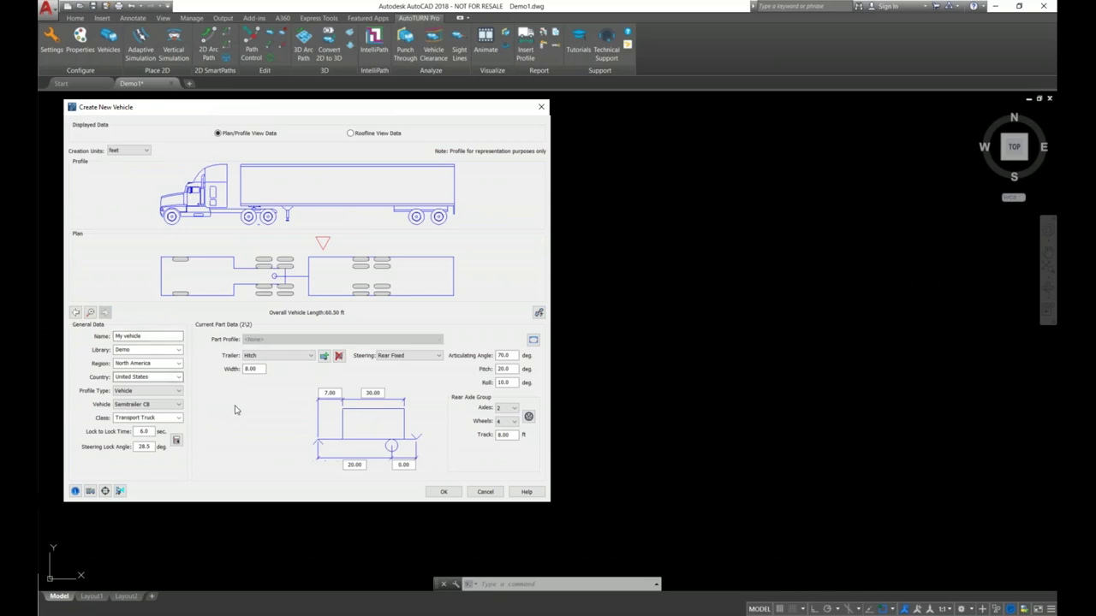
{"action": "left_click", "coordinate": [285, 358]}
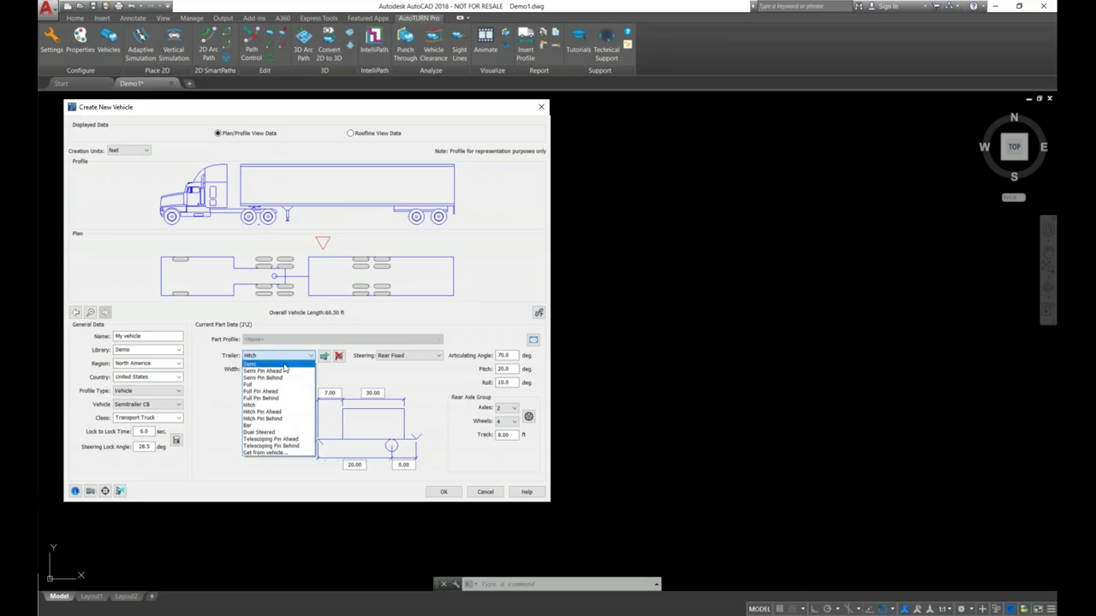
{"action": "left_click", "coordinate": [284, 365]}
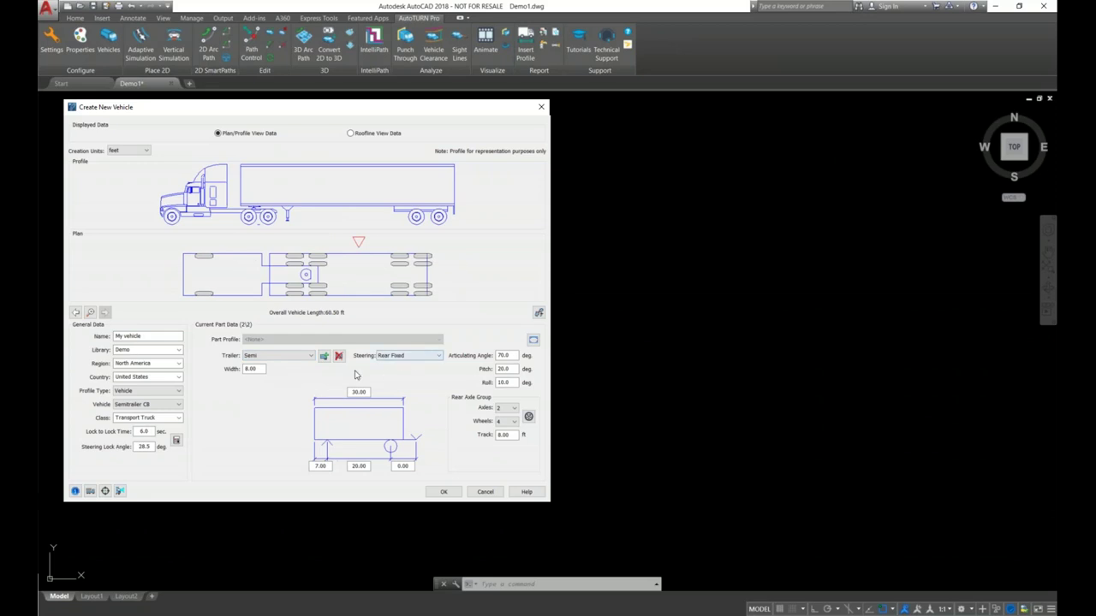
- Set both the trailer's width and its rear axle track to 8.50 ft
{"action": "left_click", "coordinate": [258, 369]}
{"action": "key", "text": "BackSpace"}
{"action": "key", "text": "BackSpace"}
{"action": "type", "text": "50"}
{"action": "left_click", "coordinate": [515, 435]}
{"action": "type", "text": "8.50"}
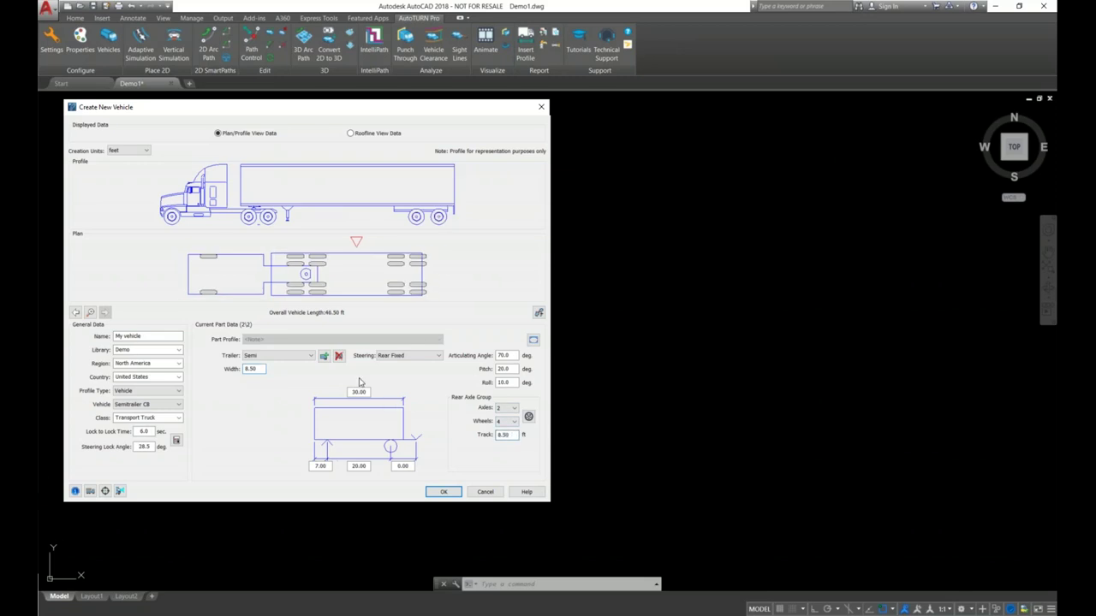
- Set the trailer's length to 48 ft, its front-to-pin distance to 2.5 ft and its pin-to-axle distance to 41 ft
{"action": "left_click", "coordinate": [363, 392]}
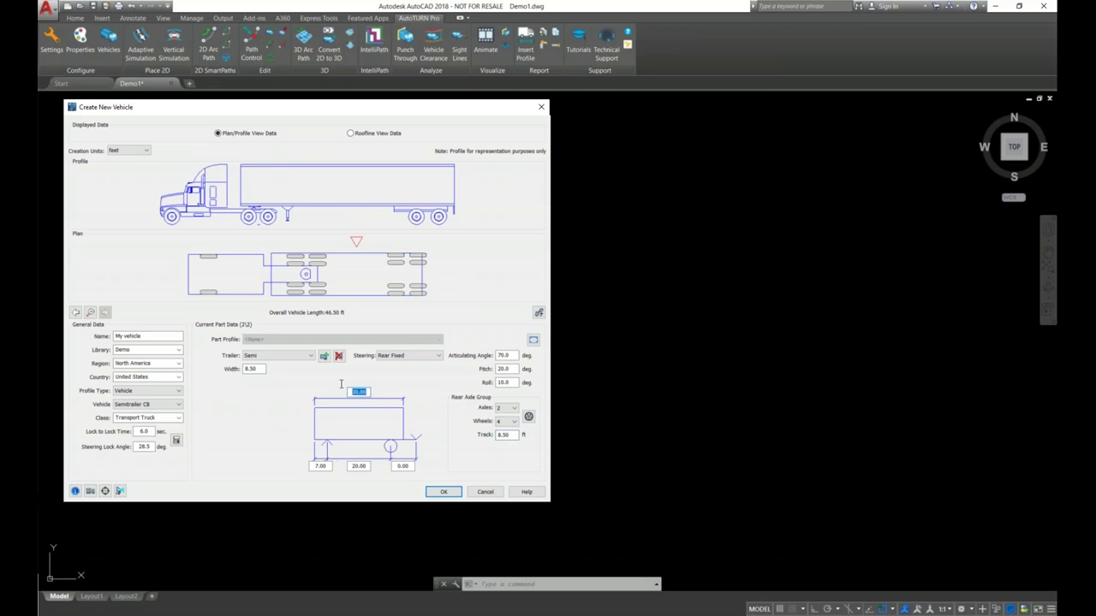
{"action": "type", "text": "48"}
{"action": "left_click", "coordinate": [321, 467]}
{"action": "left_click", "coordinate": [320, 466]}
{"action": "type", "text": "2.5"}
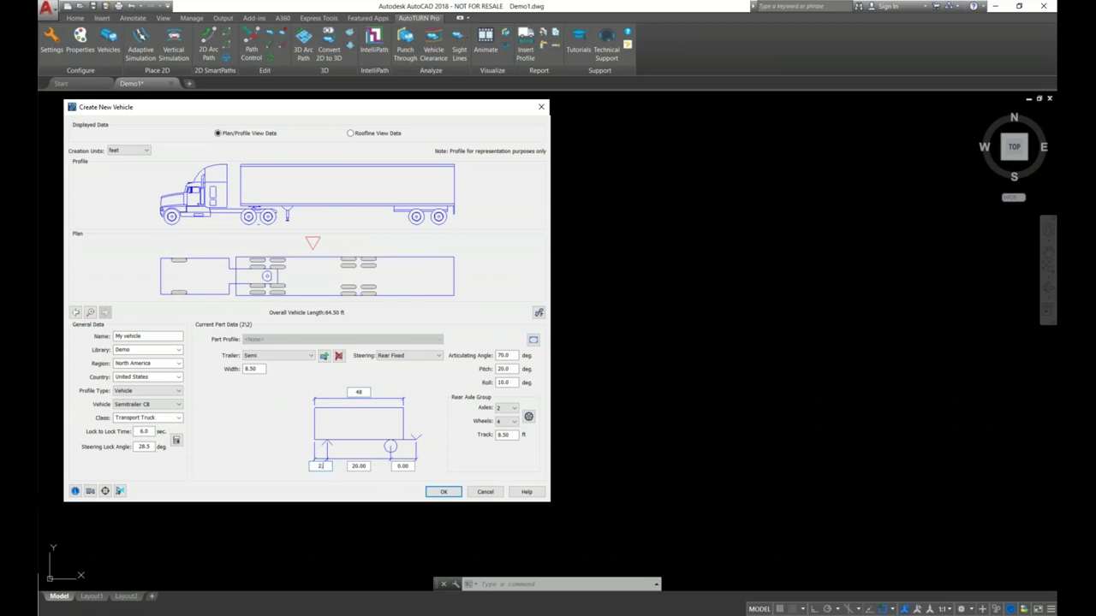
{"action": "left_click", "coordinate": [369, 467]}
{"action": "double_click", "coordinate": [368, 466]}
{"action": "type", "text": "41"}
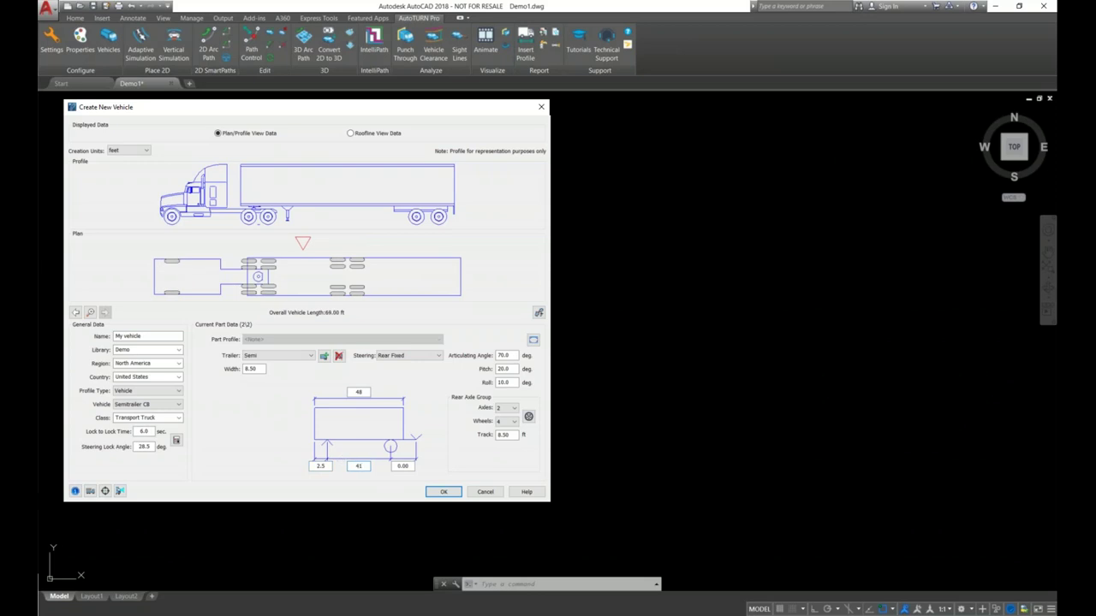
{"action": "left_click", "coordinate": [404, 467]}
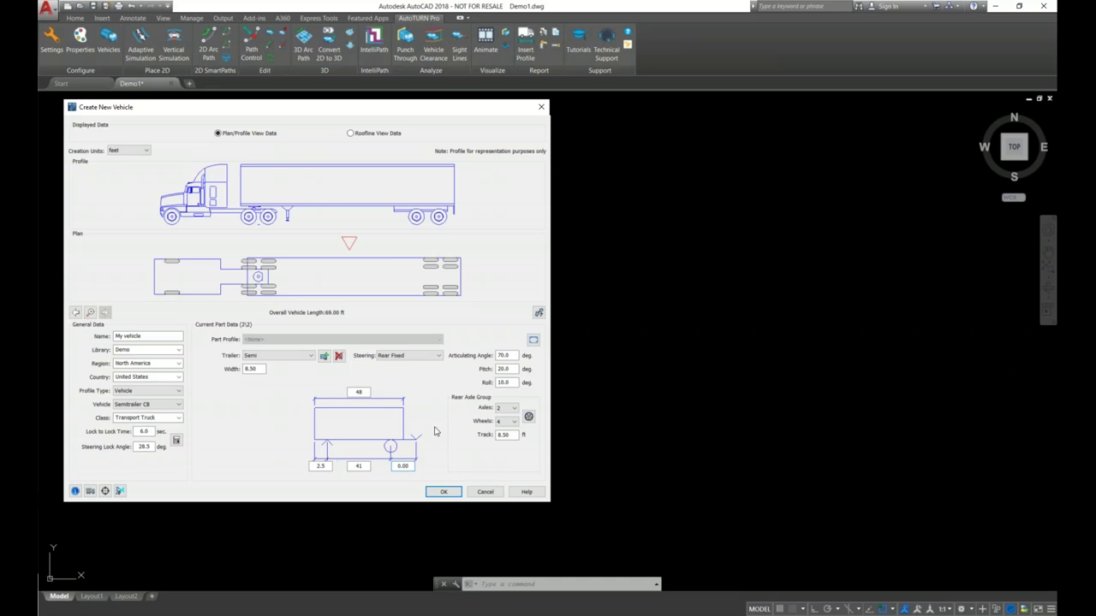
- Review the trailer's articulating angle, pitch and rear axle settings, and compare them with the tractor's part data
{"action": "left_click", "coordinate": [510, 356]}
{"action": "double_click", "coordinate": [505, 355]}
{"action": "left_click", "coordinate": [510, 368]}
{"action": "double_click", "coordinate": [510, 368]}
{"action": "left_click", "coordinate": [514, 368]}
{"action": "left_click", "coordinate": [514, 409]}
{"action": "left_click", "coordinate": [505, 414]}
{"action": "left_click", "coordinate": [513, 413]}
{"action": "left_click", "coordinate": [457, 426]}
{"action": "left_click", "coordinate": [76, 314]}
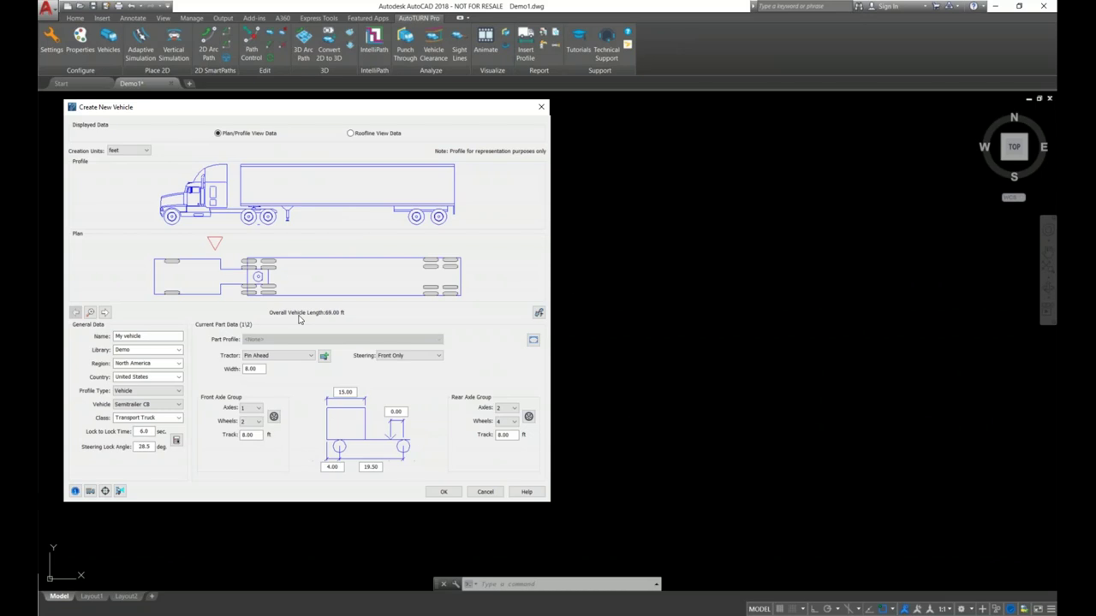
{"action": "left_click", "coordinate": [105, 313]}
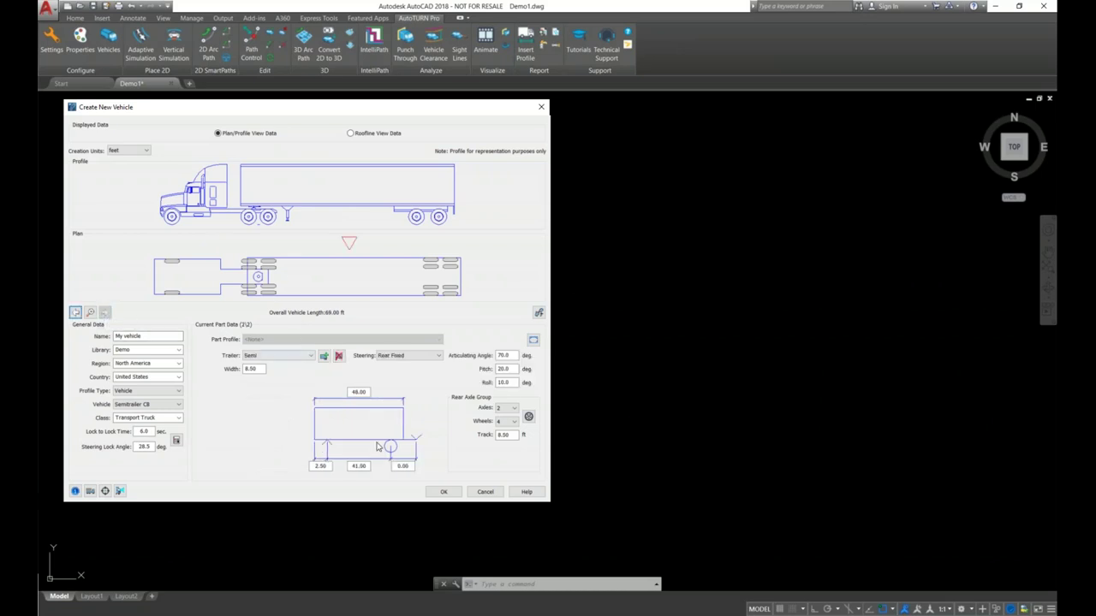
- Save the new vehicle to the library and open its details for editing
{"action": "left_click", "coordinate": [438, 497]}
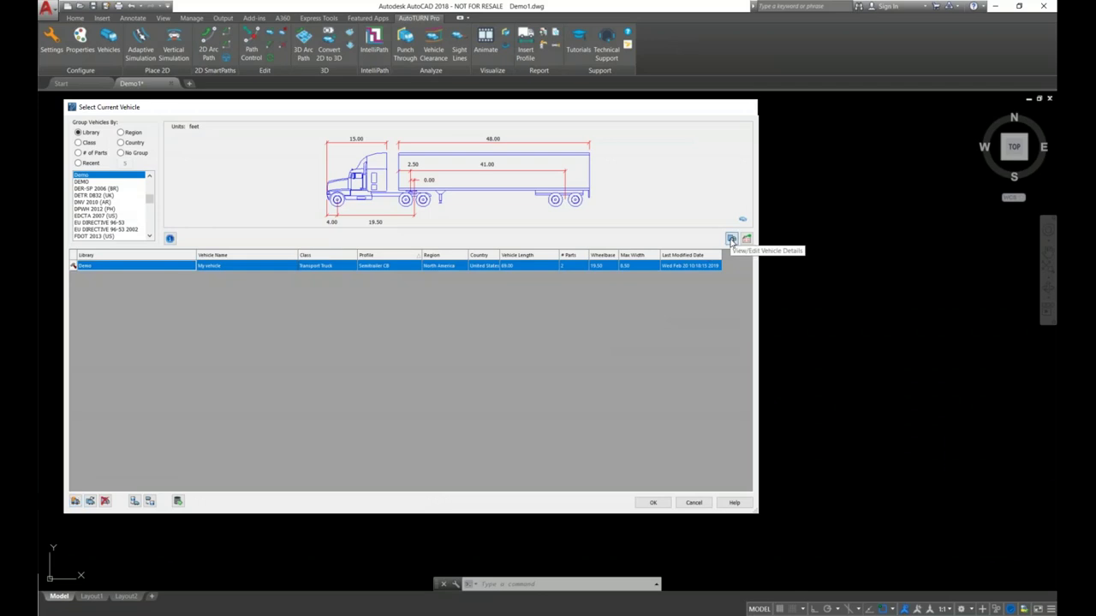
{"action": "left_click", "coordinate": [731, 240]}
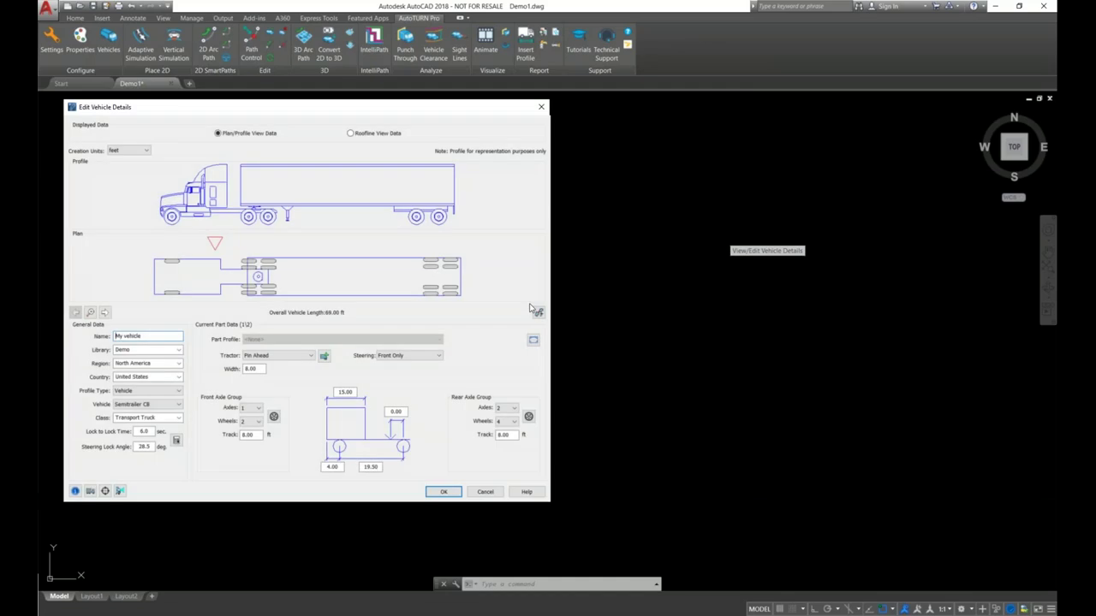
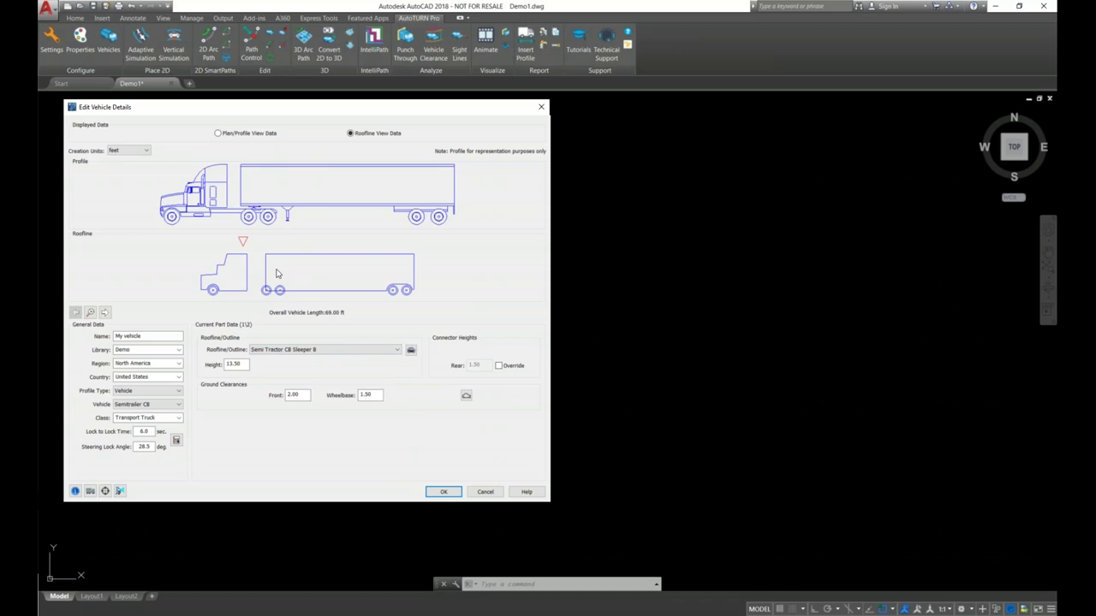
- In the vehicle's roofline data, set the tractor's front ground clearance to 1.5 ft
{"action": "left_click", "coordinate": [243, 368]}
{"action": "left_click_drag", "start_coordinate": [302, 394], "coordinate": [280, 393]}
{"action": "type", "text": "1.5"}
{"action": "left_click", "coordinate": [374, 395]}
- Set the trailer part's roofline outline to Trailer - Semi
{"action": "left_click", "coordinate": [106, 314]}
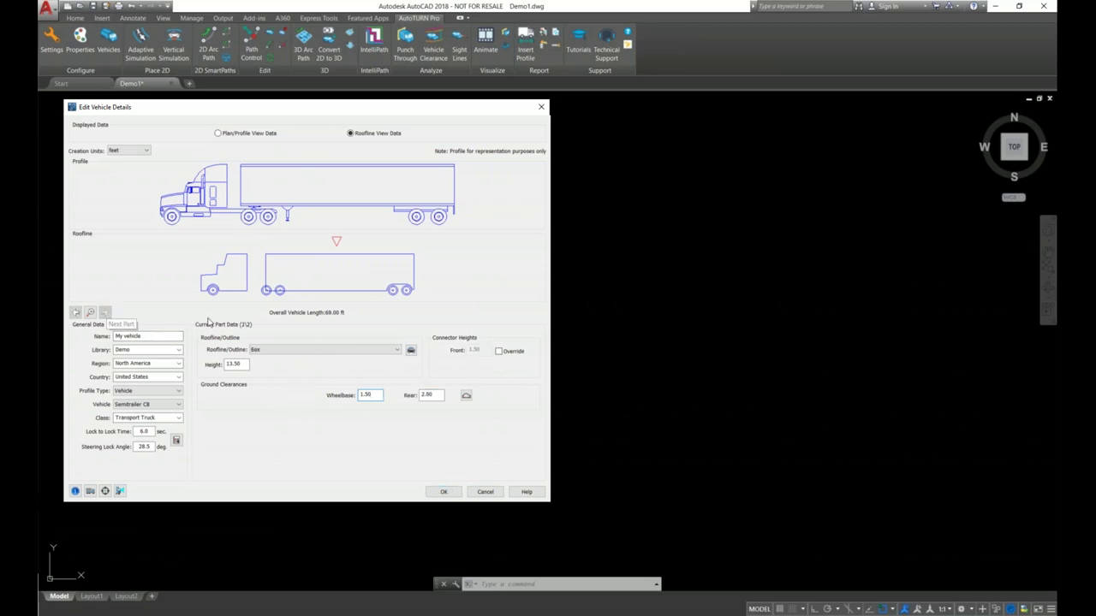
{"action": "left_click", "coordinate": [297, 351]}
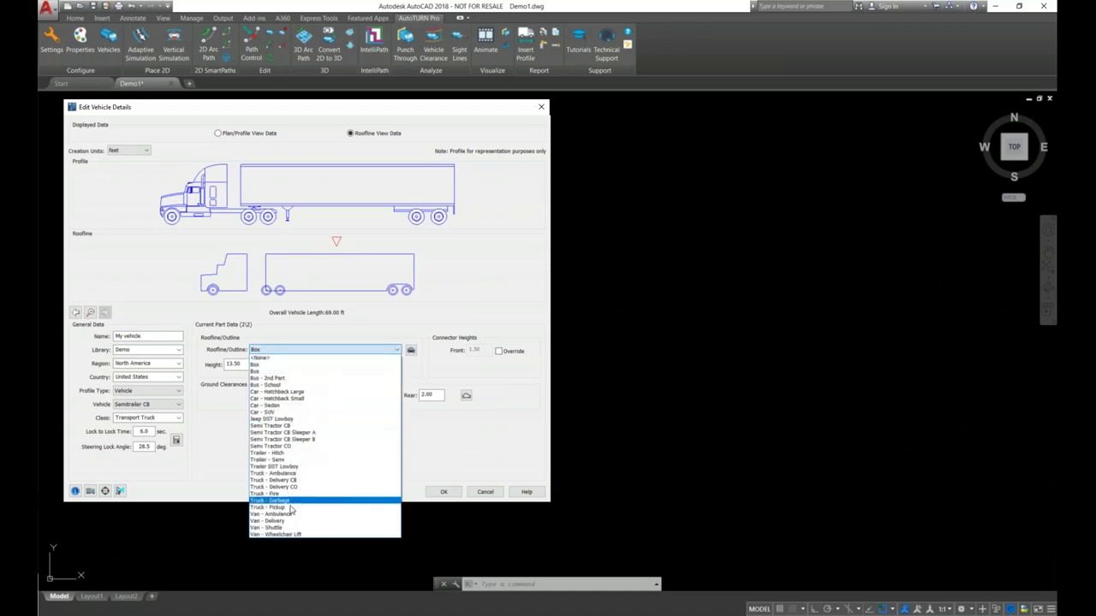
{"action": "left_click", "coordinate": [272, 460]}
{"action": "left_click", "coordinate": [245, 364]}
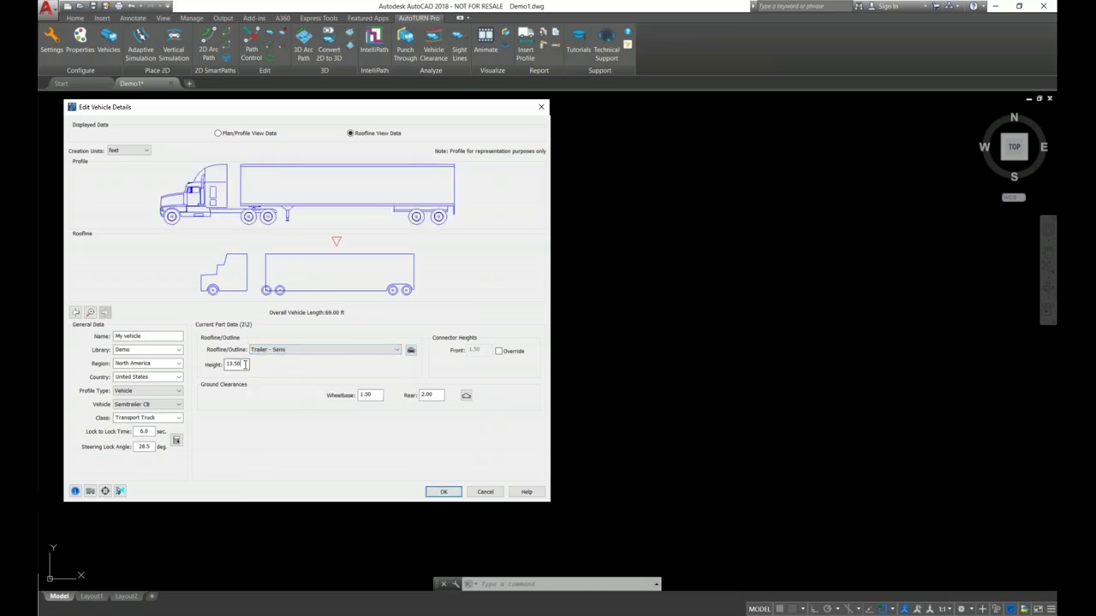
- Set the trailer's wheelbase and rear ground clearances to 4 ft each
{"action": "double_click", "coordinate": [375, 396]}
{"action": "type", "text": "4"}
{"action": "double_click", "coordinate": [435, 394]}
{"action": "type", "text": "4"}
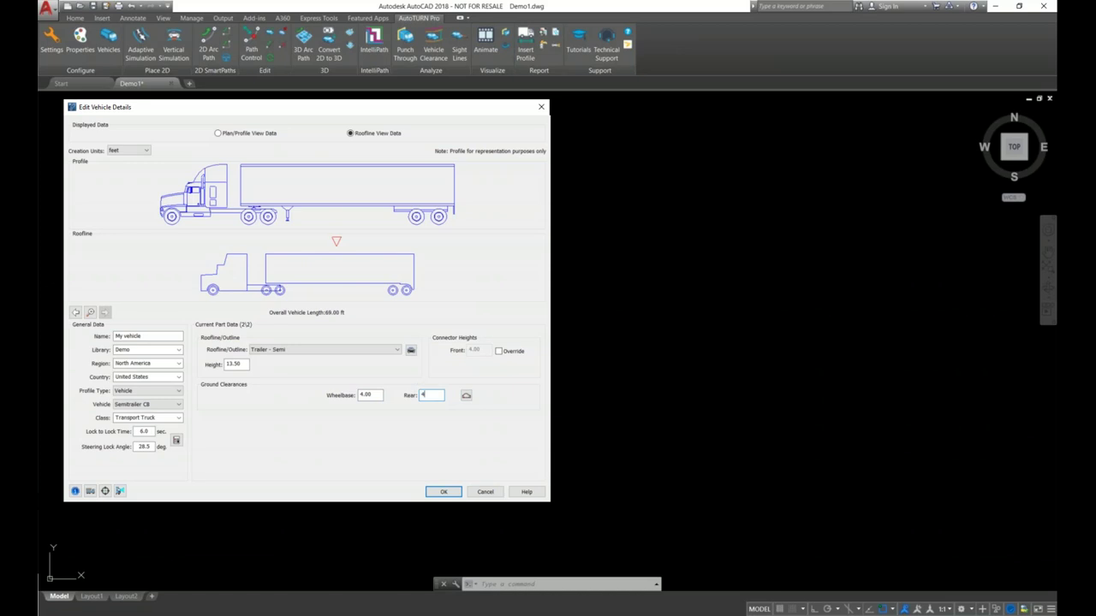
{"action": "left_click", "coordinate": [233, 364]}
- Save the edited vehicle details from the tractor part and make My vehicle the current vehicle
{"action": "left_click", "coordinate": [76, 312]}
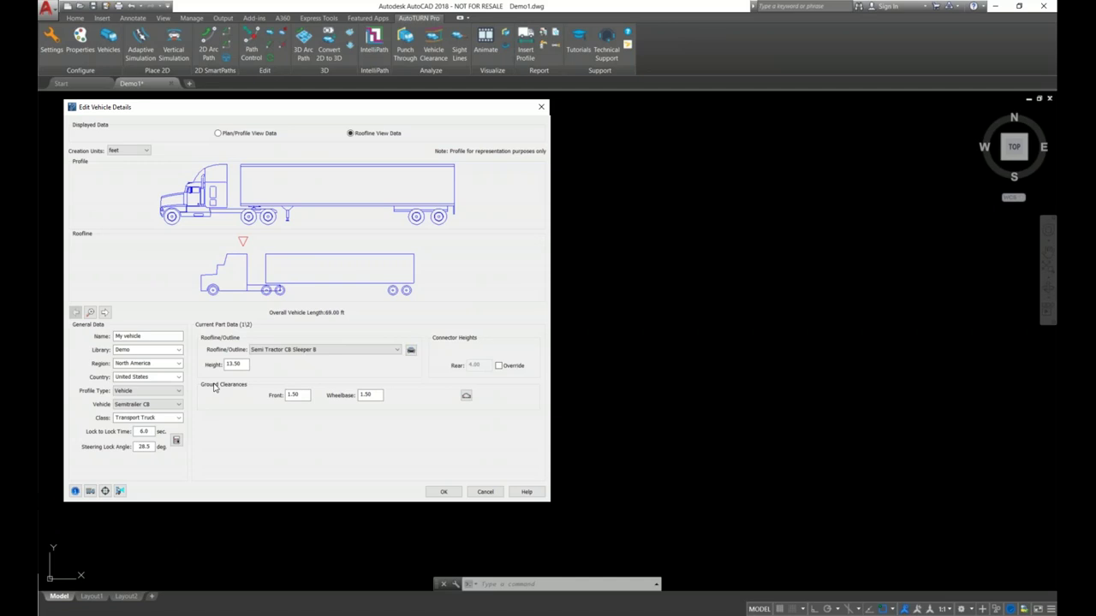
{"action": "left_click", "coordinate": [443, 492]}
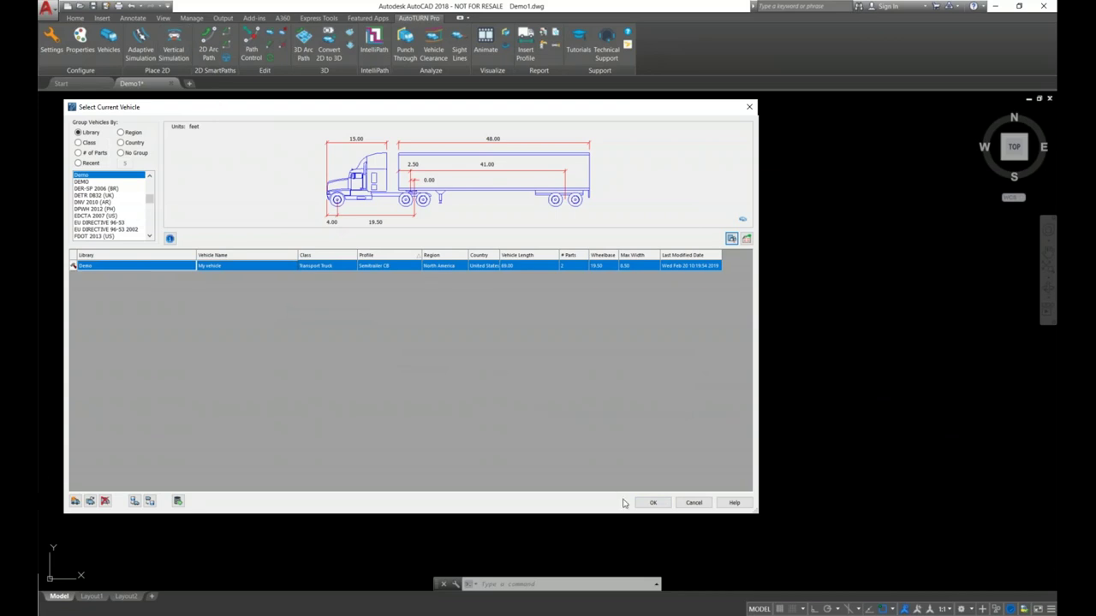
{"action": "left_click", "coordinate": [651, 503]}
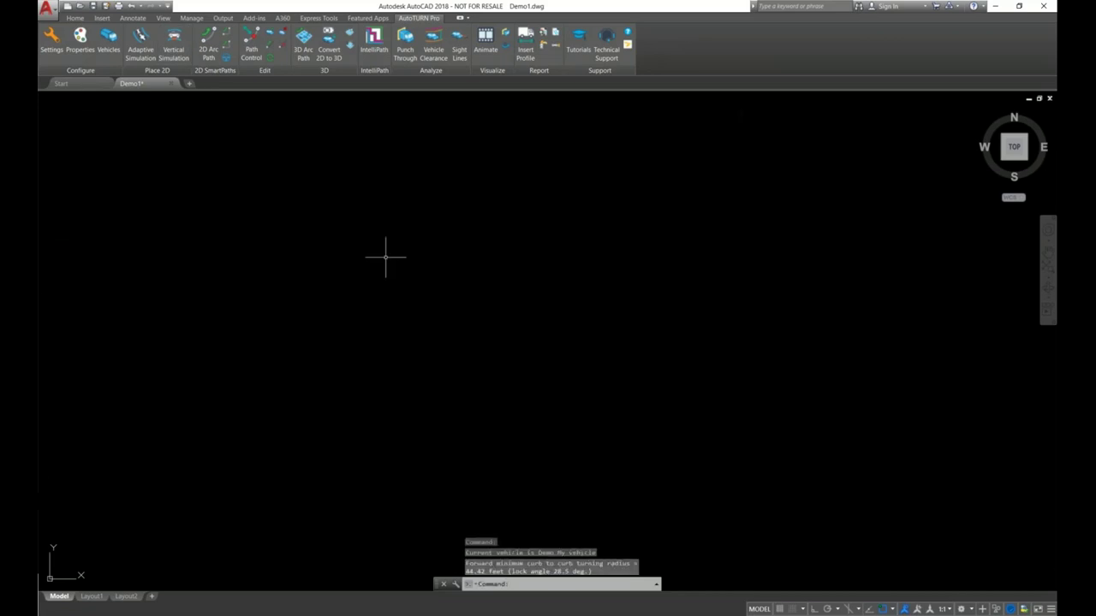
- Place My vehicle in the drawing and drive it forward along one gently curving 2D arc path
{"action": "left_click", "coordinate": [212, 53]}
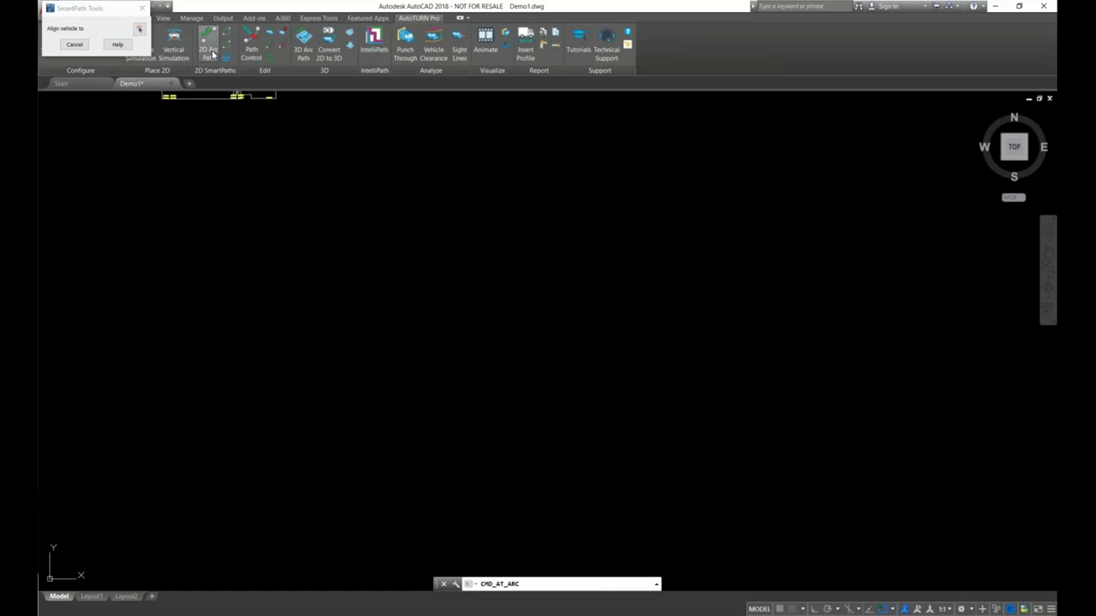
{"action": "left_click", "coordinate": [245, 265]}
{"action": "left_click", "coordinate": [347, 252]}
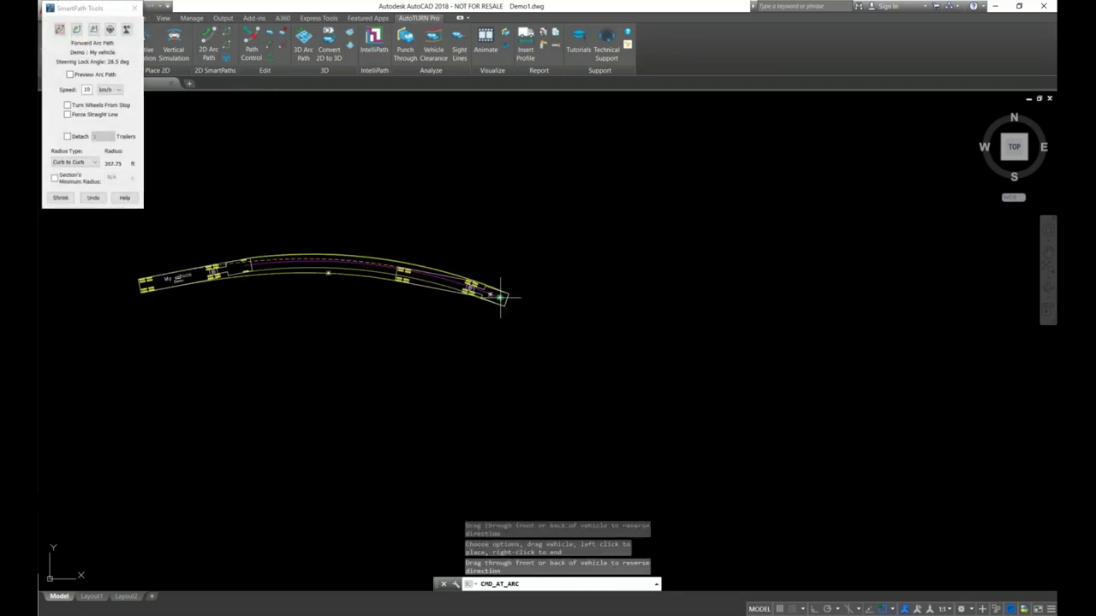
{"action": "left_click", "coordinate": [514, 299]}
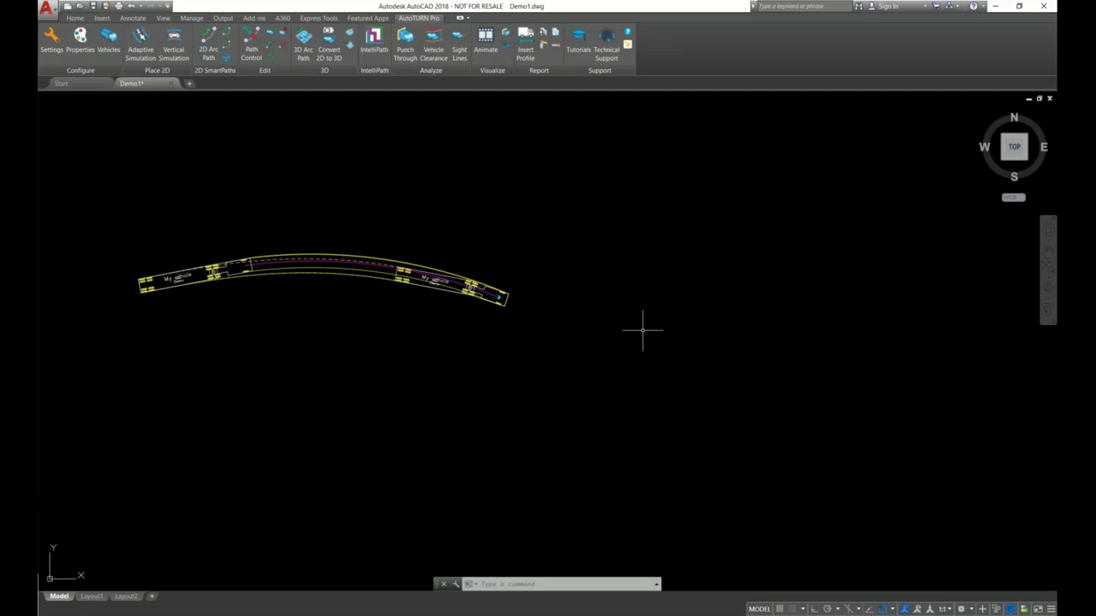
- Inspect the crane's side and plan view images and the blue outline beside them
{"action": "mouse_move", "coordinate": [719, 334]}
{"action": "middle_mouse_down"}
{"action": "mouse_move", "coordinate": [489, 294]}
{"action": "mouse_move", "coordinate": [44, 314]}
{"action": "middle_mouse_up"}
{"action": "scroll", "coordinate": [422, 298], "scroll_direction": "up", "scroll_amount": 4}
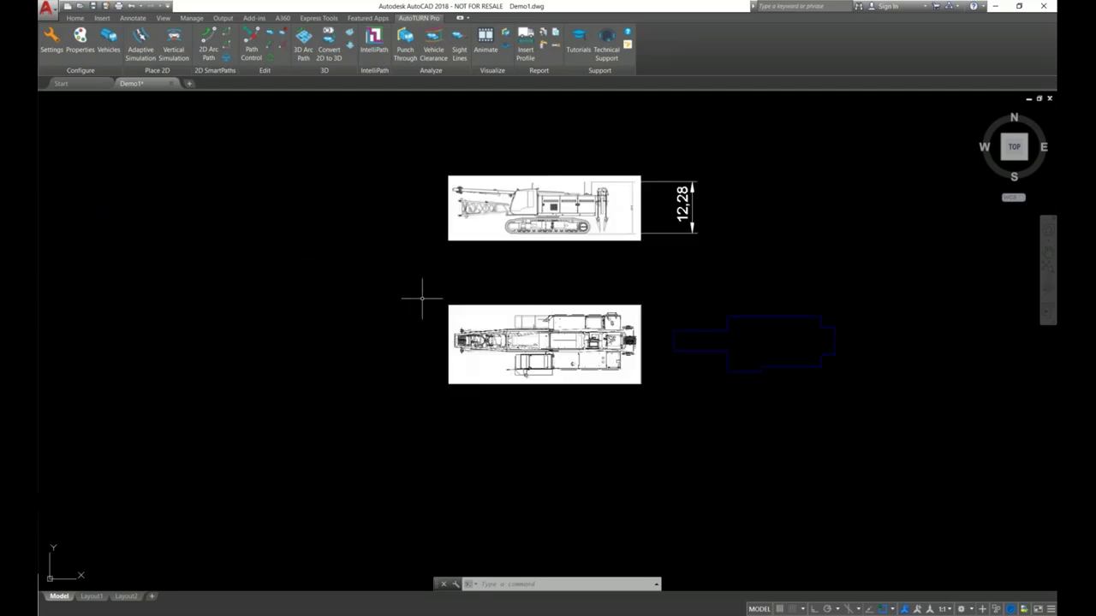
{"action": "middle_click_drag", "start_coordinate": [642, 294], "coordinate": [472, 305]}
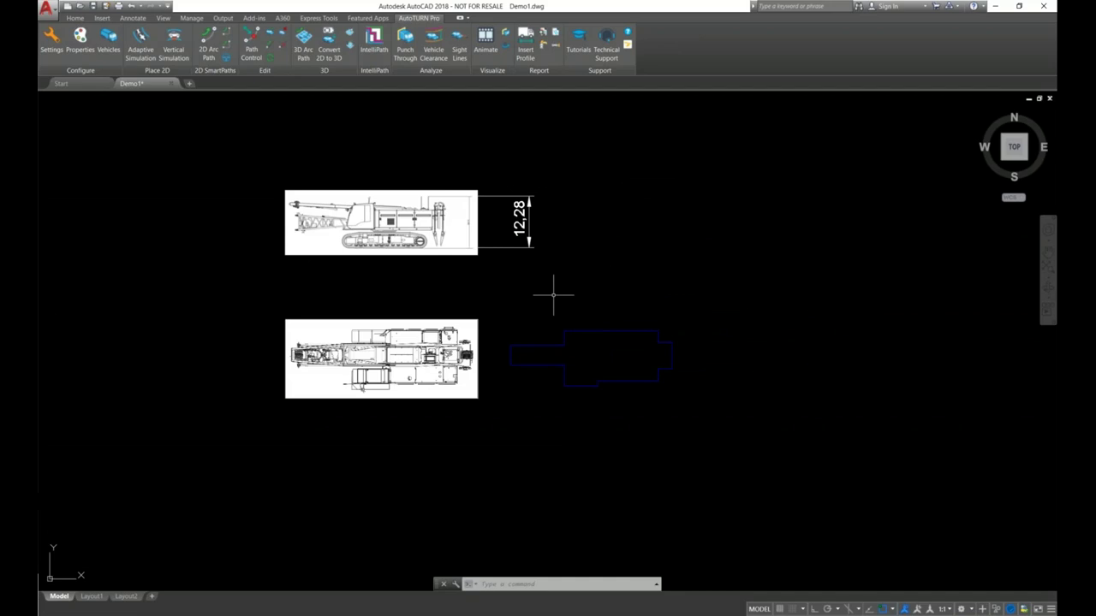
{"action": "scroll", "coordinate": [556, 295], "scroll_direction": "up", "scroll_amount": 3}
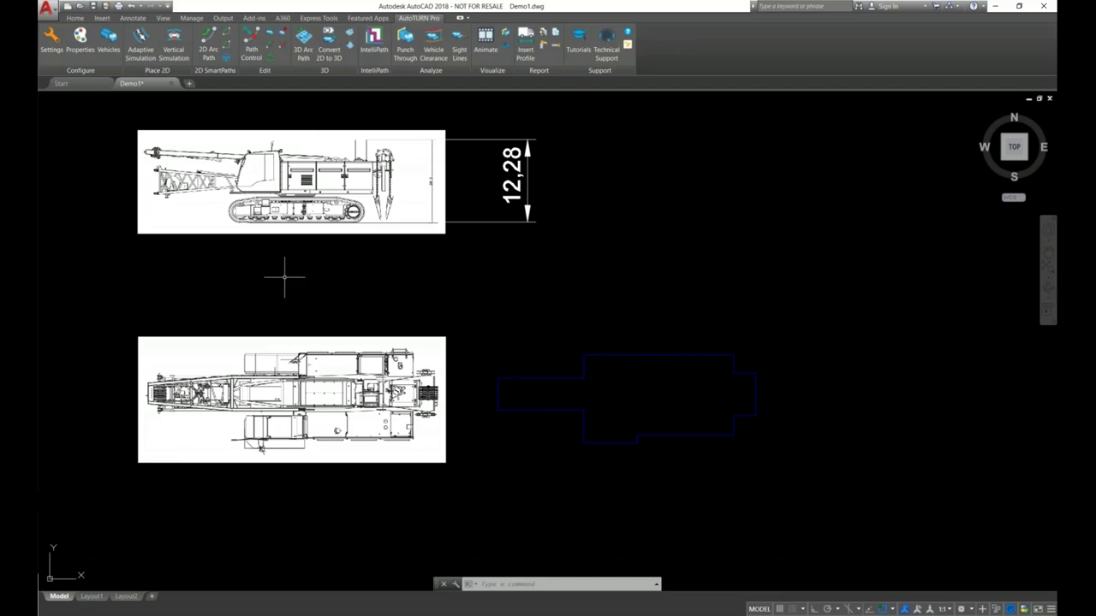
- Open the vehicle selection, group the vehicles by class and list the Transport Truck class
{"action": "left_click", "coordinate": [113, 56]}
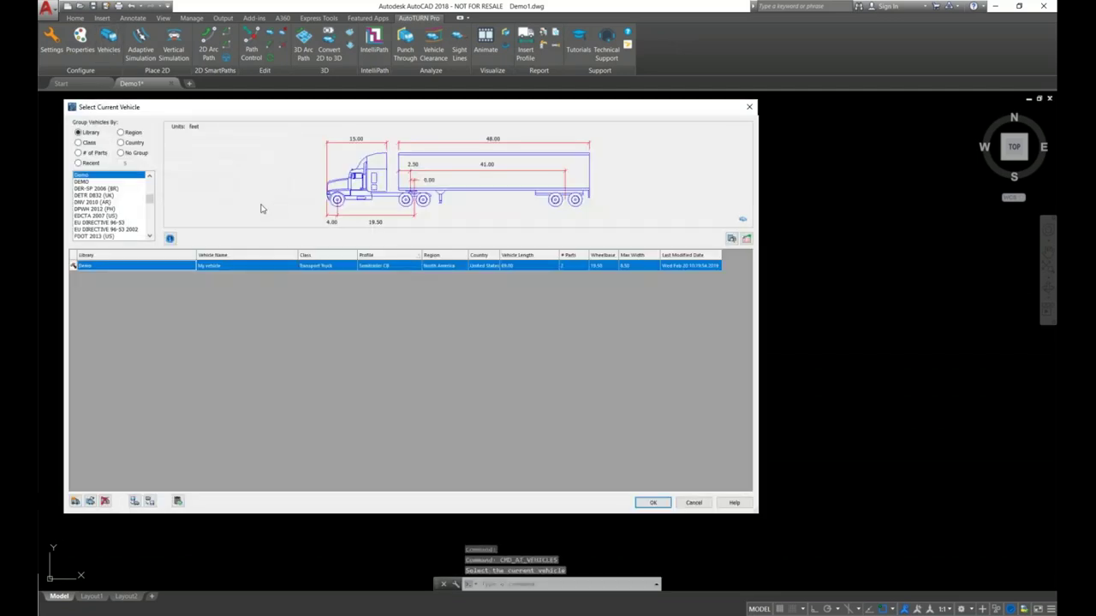
{"action": "left_click_drag", "start_coordinate": [154, 198], "coordinate": [150, 185]}
{"action": "left_click", "coordinate": [114, 196]}
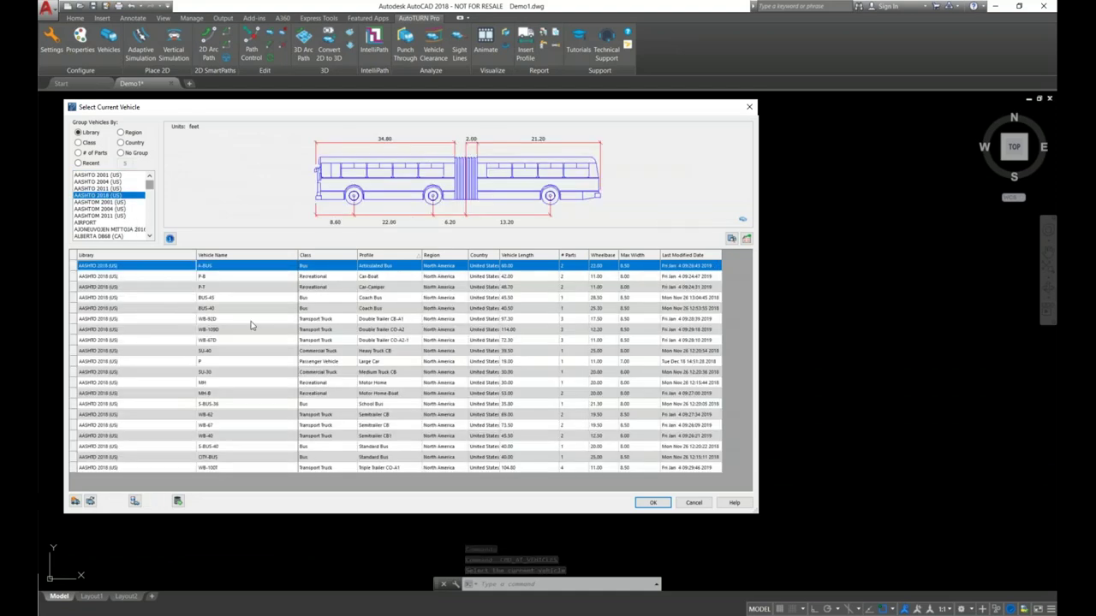
{"action": "left_click", "coordinate": [79, 143]}
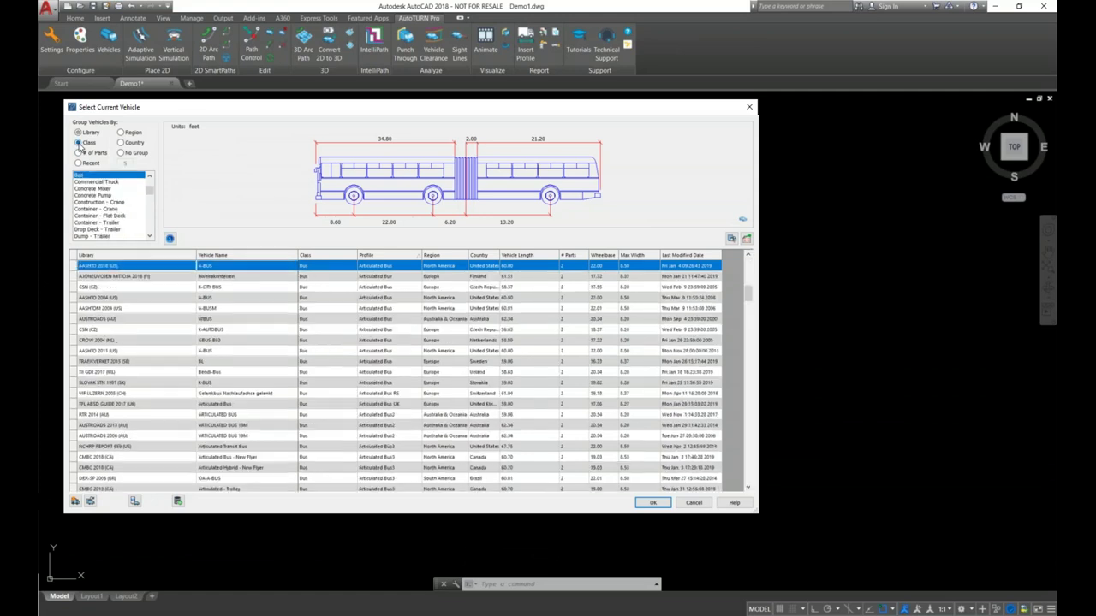
{"action": "left_click_drag", "start_coordinate": [151, 193], "coordinate": [151, 234]}
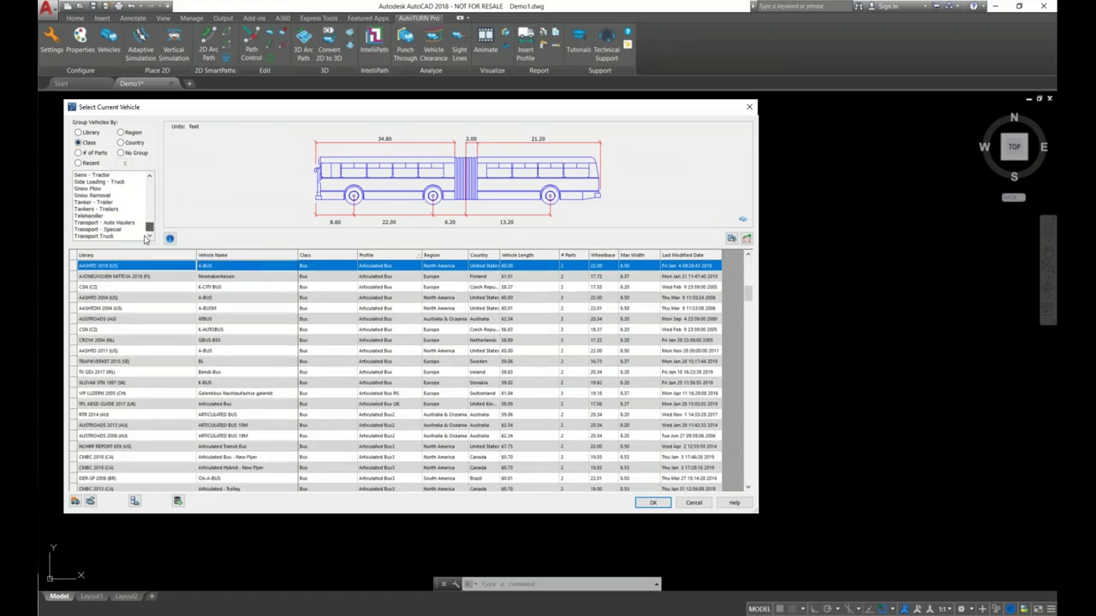
{"action": "left_click", "coordinate": [101, 237]}
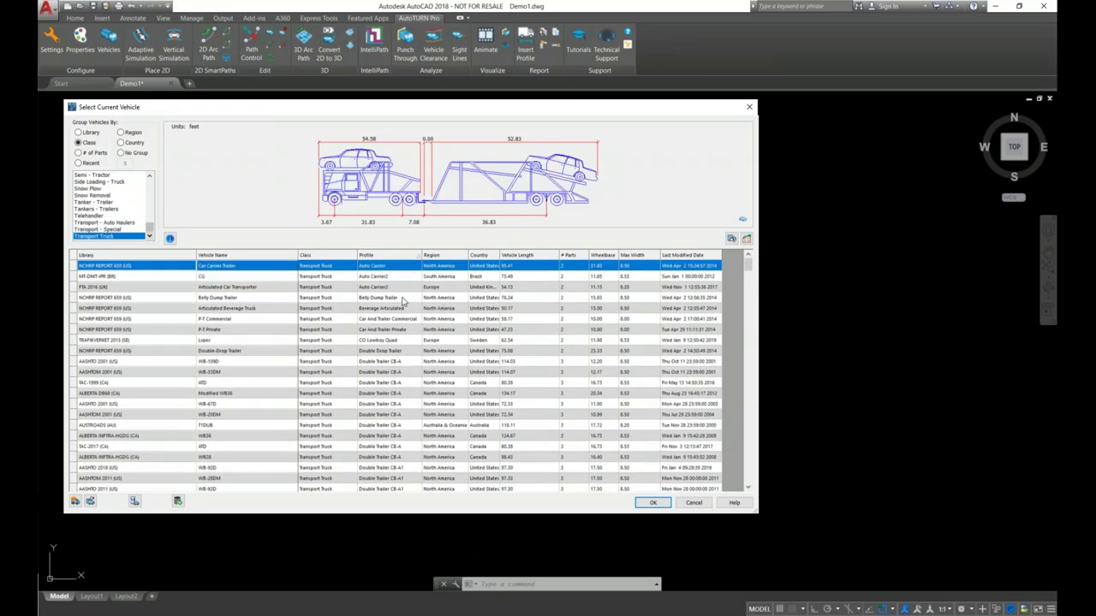
- Sort the trucks by profile and start a copy of the VEJREGLER 2018 (DK) vehicle SK 5 kph
{"action": "left_click", "coordinate": [382, 257]}
{"action": "left_click", "coordinate": [383, 257]}
{"action": "scroll", "coordinate": [393, 313], "scroll_direction": "down", "scroll_amount": 3}
{"action": "scroll", "coordinate": [395, 318], "scroll_direction": "down", "scroll_amount": 10}
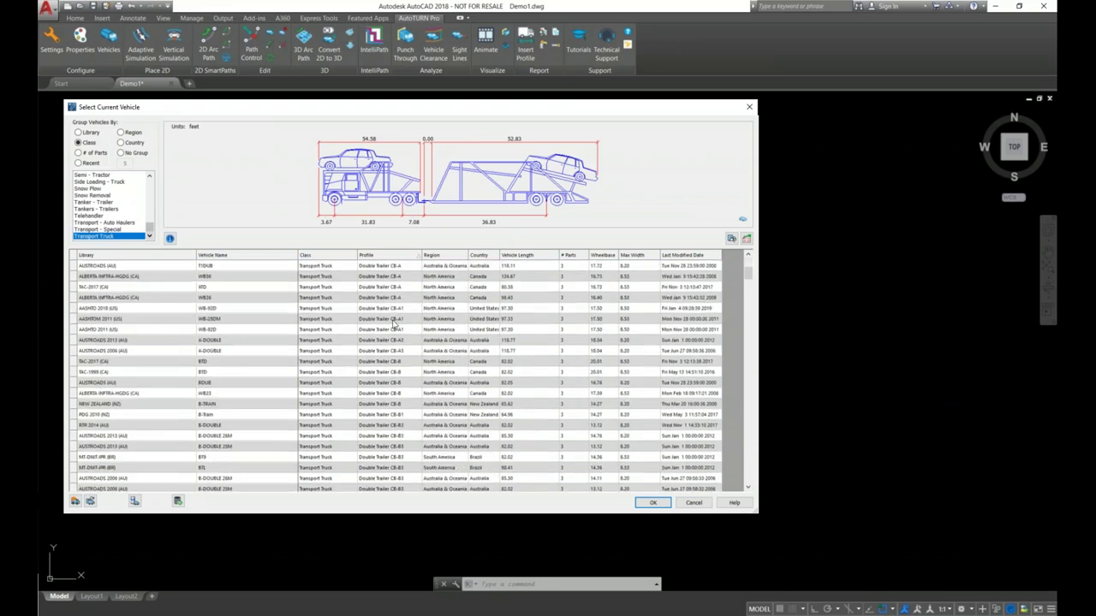
{"action": "scroll", "coordinate": [394, 323], "scroll_direction": "down", "scroll_amount": 10}
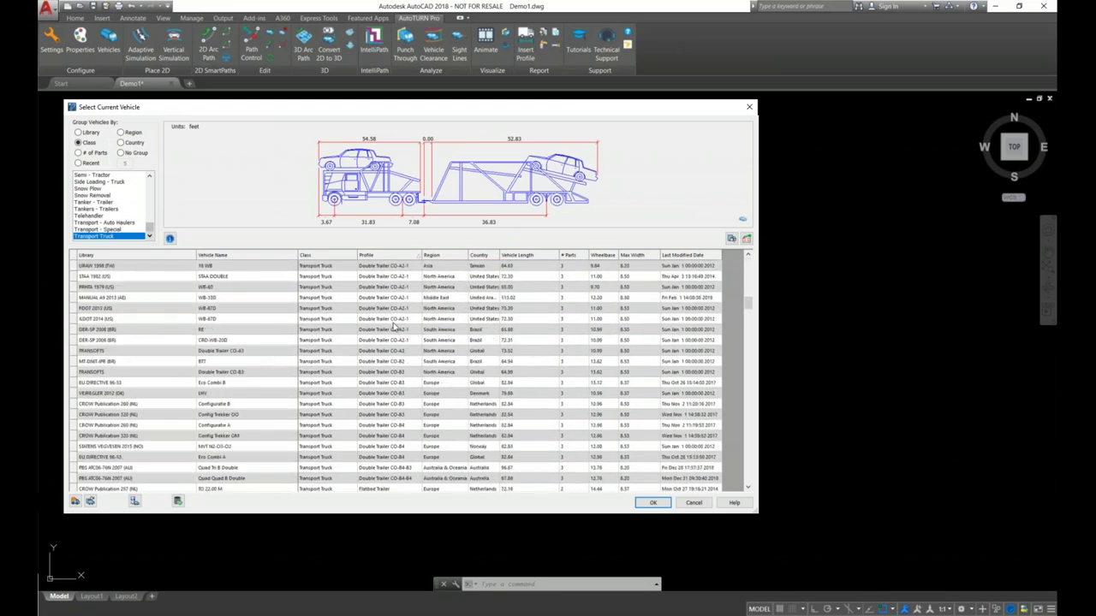
{"action": "scroll", "coordinate": [396, 329], "scroll_direction": "up", "scroll_amount": 1}
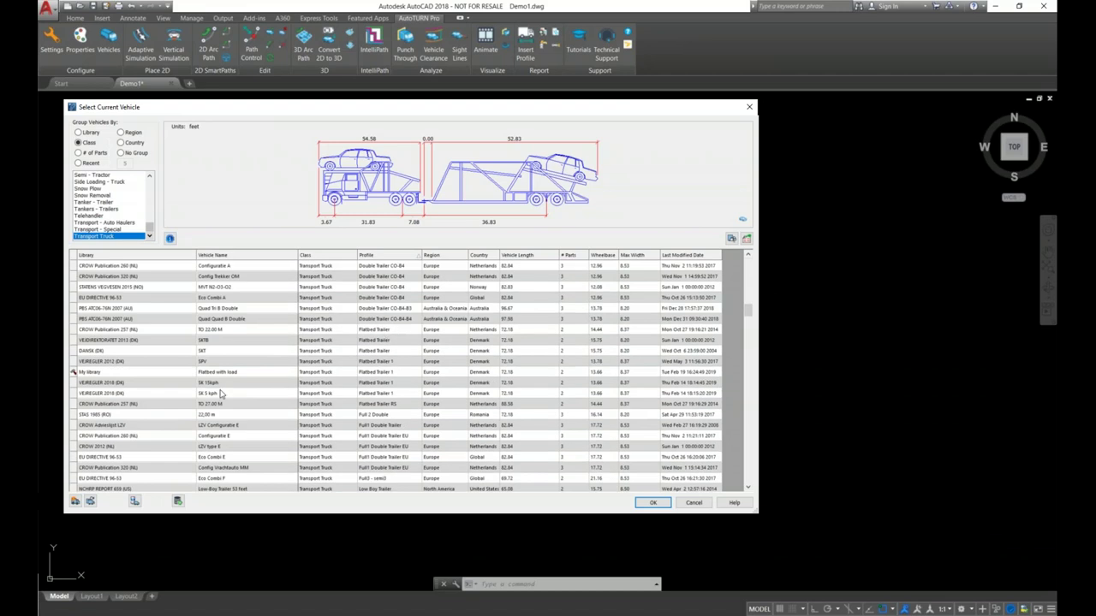
{"action": "left_click", "coordinate": [374, 394]}
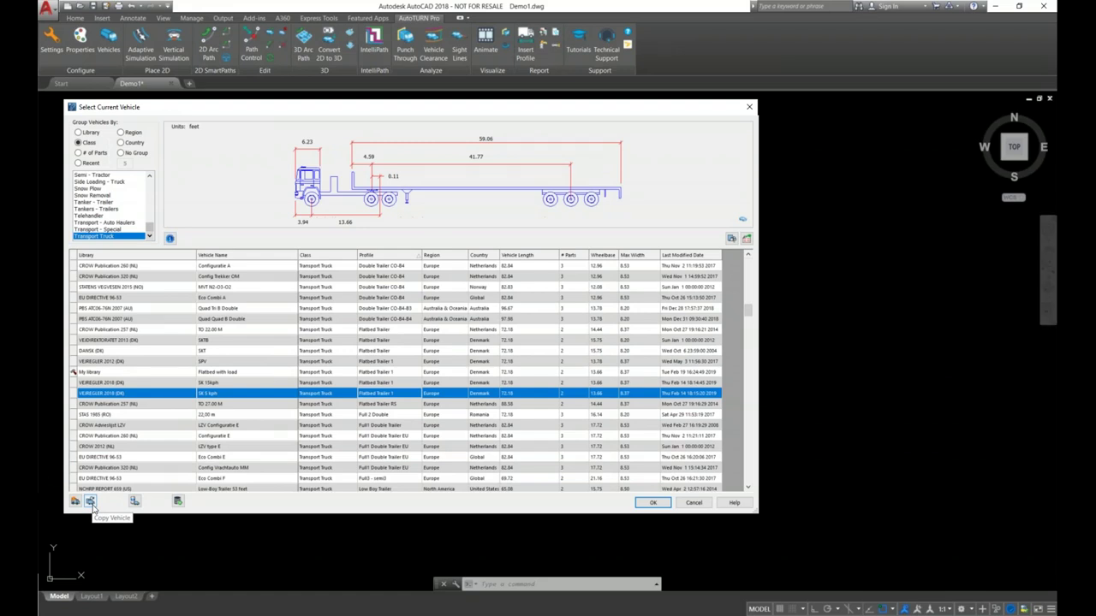
{"action": "key", "text": "Escape"}
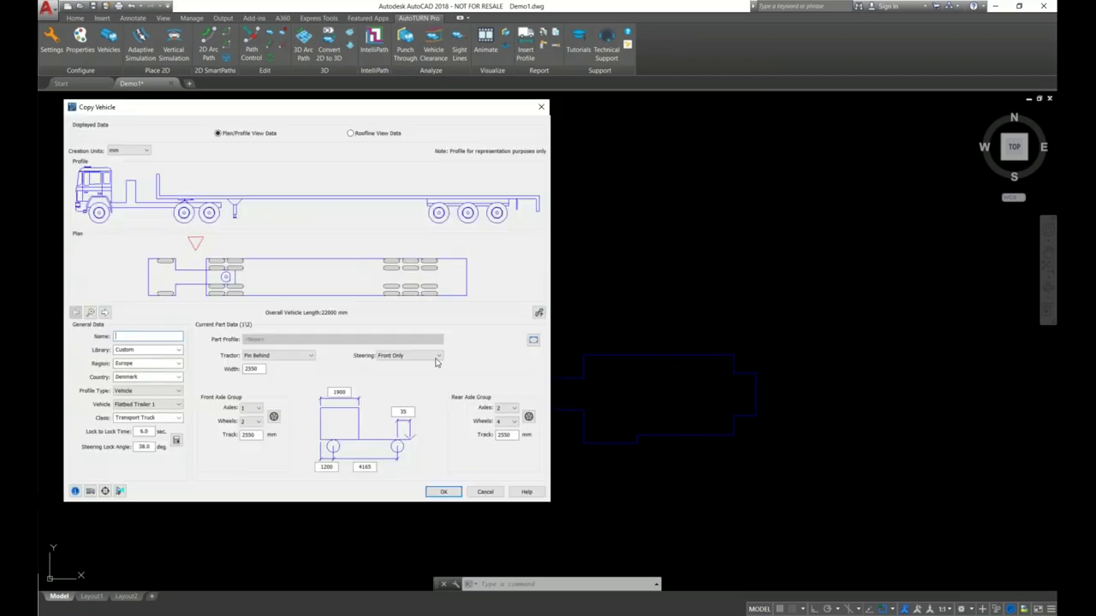
- Name the copied vehicle "Flatbed with load" and assign it to the Demo library
{"action": "left_click_drag", "start_coordinate": [300, 107], "coordinate": [420, 115]}
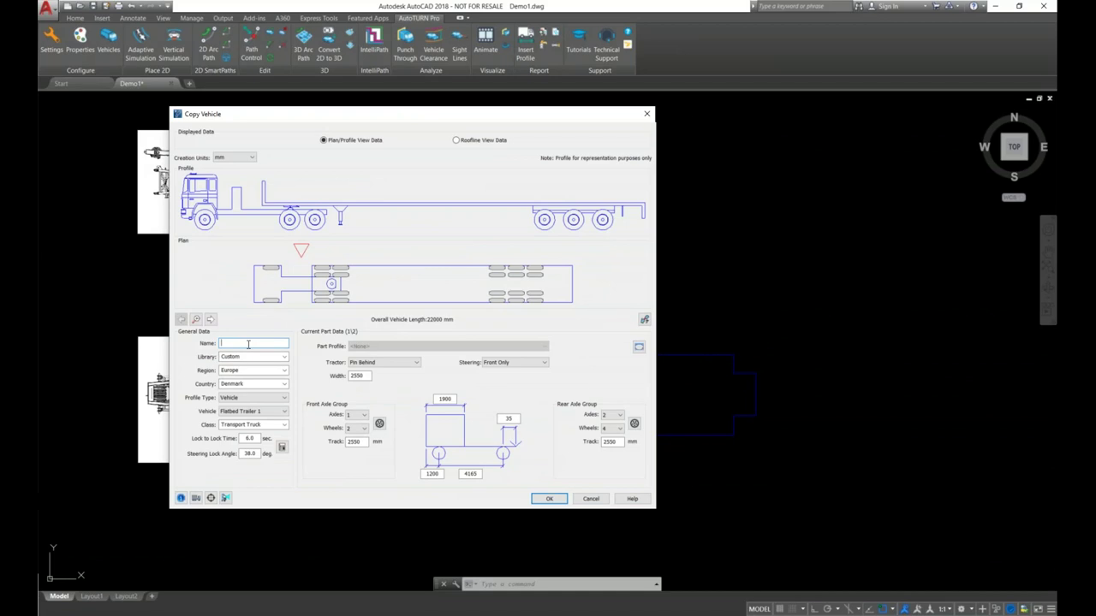
{"action": "type", "text": "Flatbed with load"}
{"action": "key", "text": "Tab"}
{"action": "left_click", "coordinate": [284, 357]}
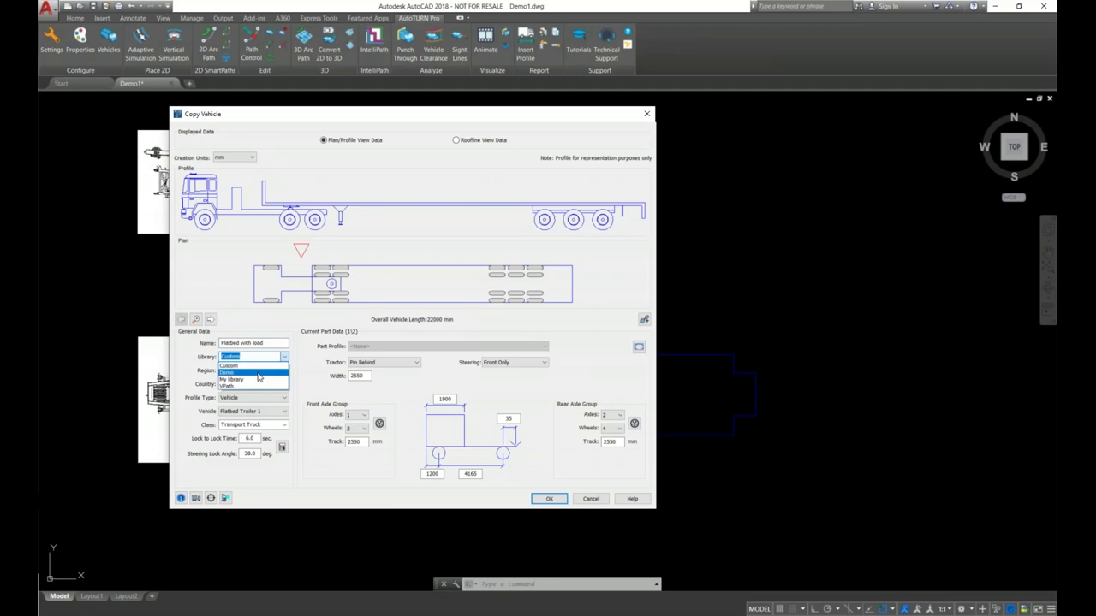
{"action": "left_click", "coordinate": [257, 374]}
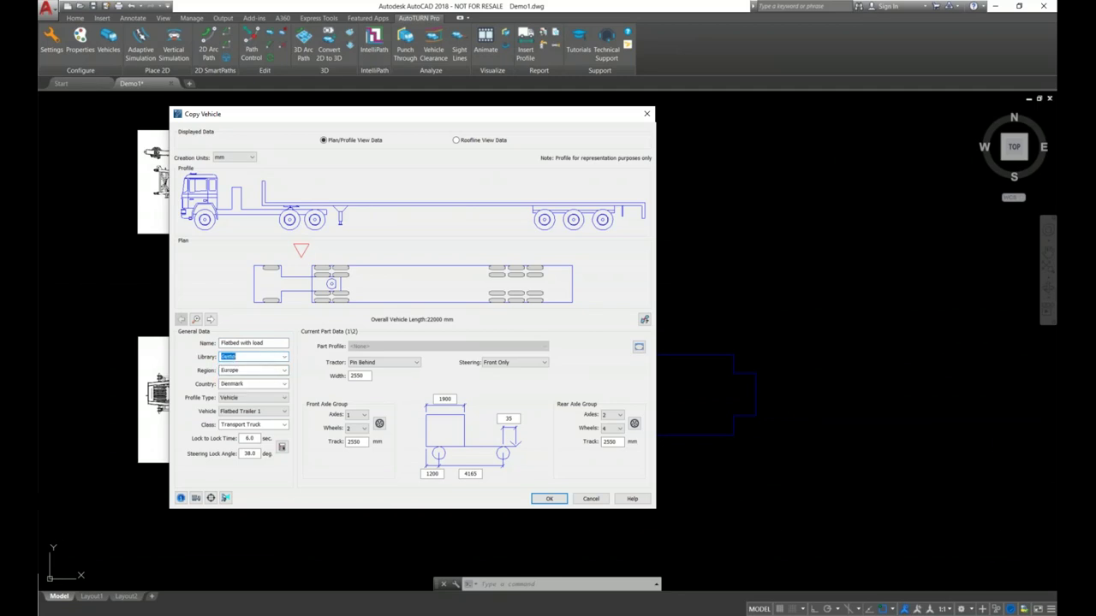
- Set the copied vehicle's region to North America and its country to Canada
{"action": "left_click", "coordinate": [285, 371]}
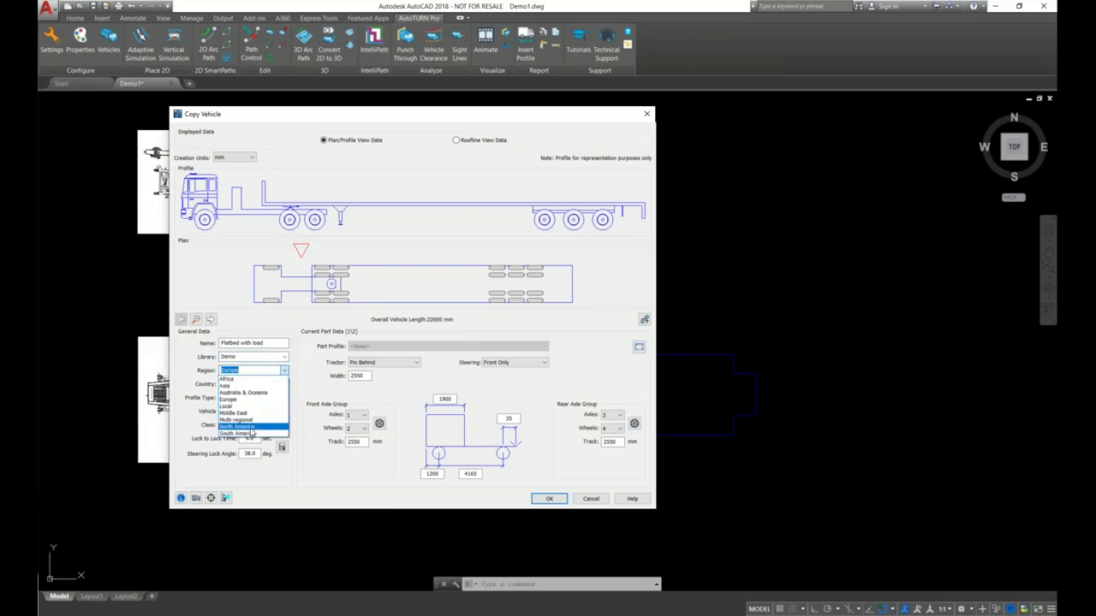
{"action": "left_click", "coordinate": [248, 427]}
{"action": "left_click", "coordinate": [284, 384]}
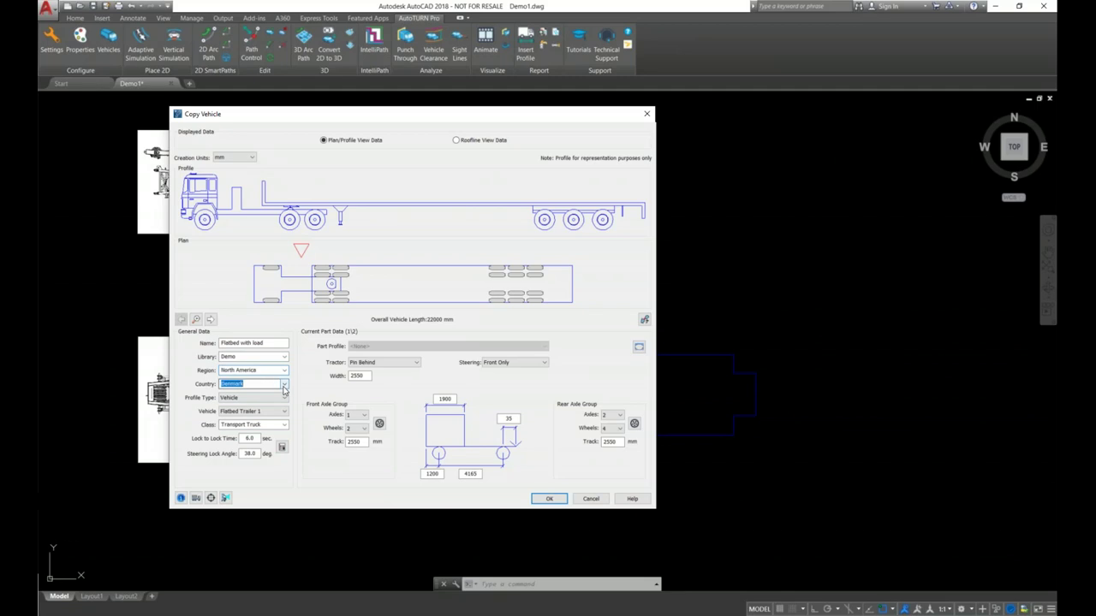
{"action": "scroll", "coordinate": [287, 415], "scroll_direction": "up", "scroll_amount": 3}
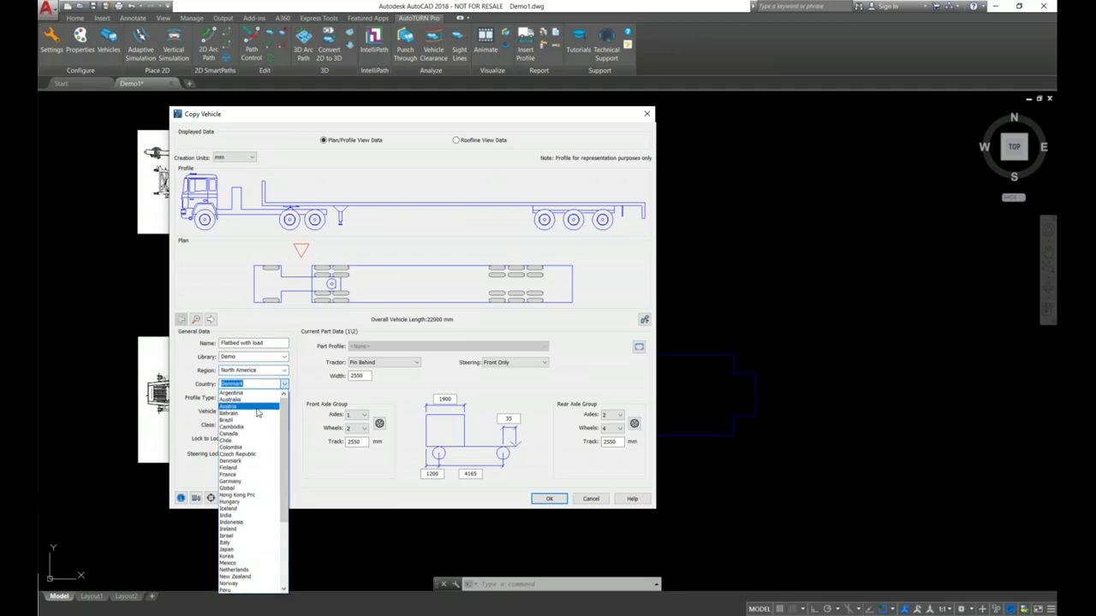
{"action": "left_click", "coordinate": [267, 434]}
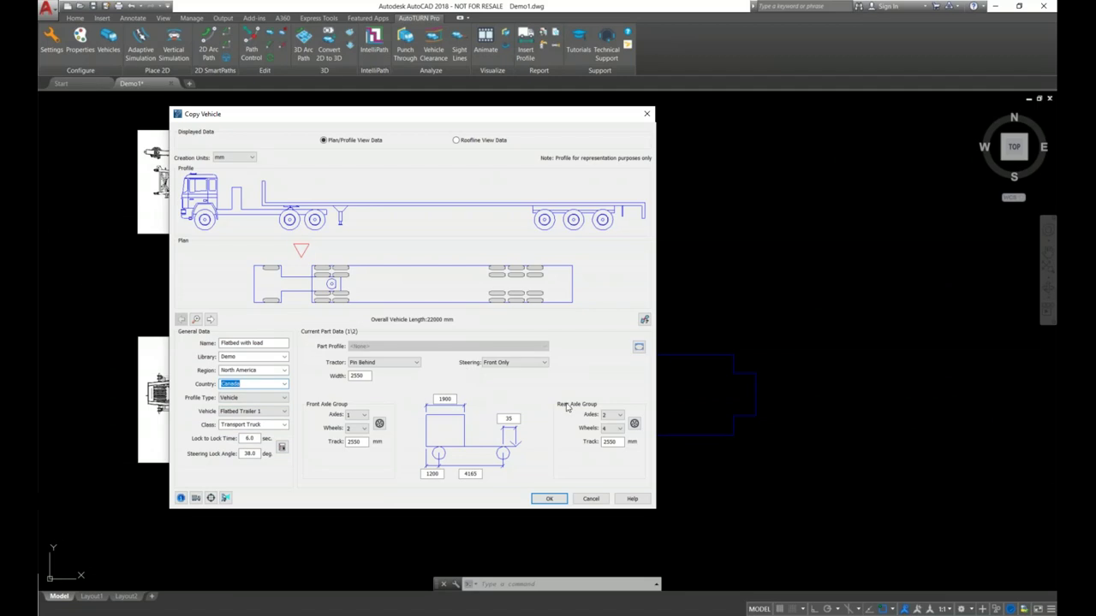
- Define a load on the trailer part from the blue crane outline, using the middle of its narrow front end as the reference point
{"action": "left_click", "coordinate": [210, 320]}
{"action": "left_click", "coordinate": [212, 321]}
{"action": "left_click", "coordinate": [212, 321]}
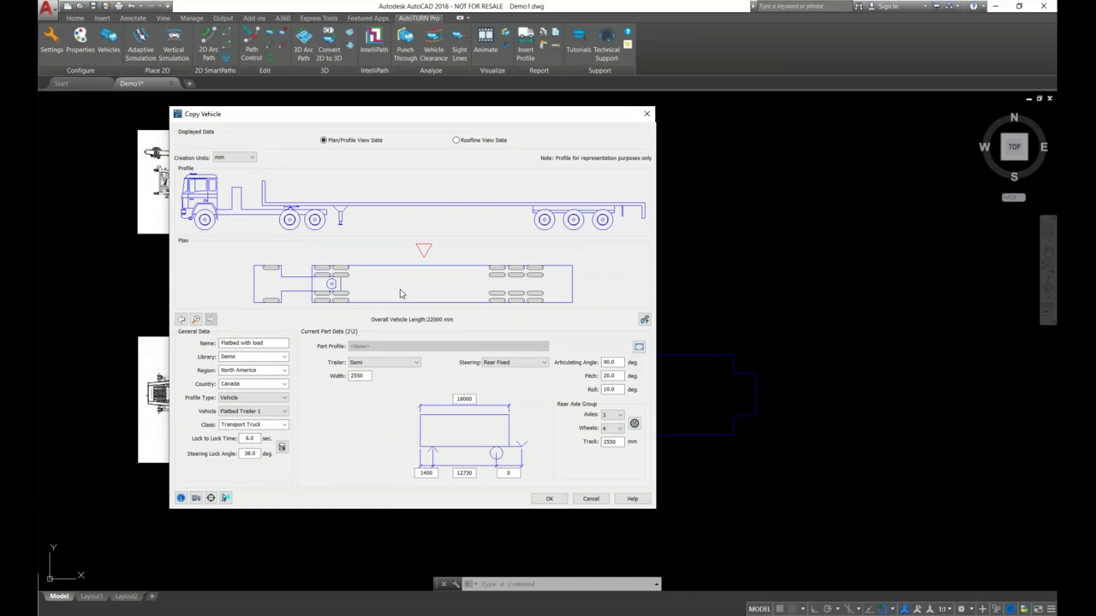
{"action": "left_click", "coordinate": [197, 499]}
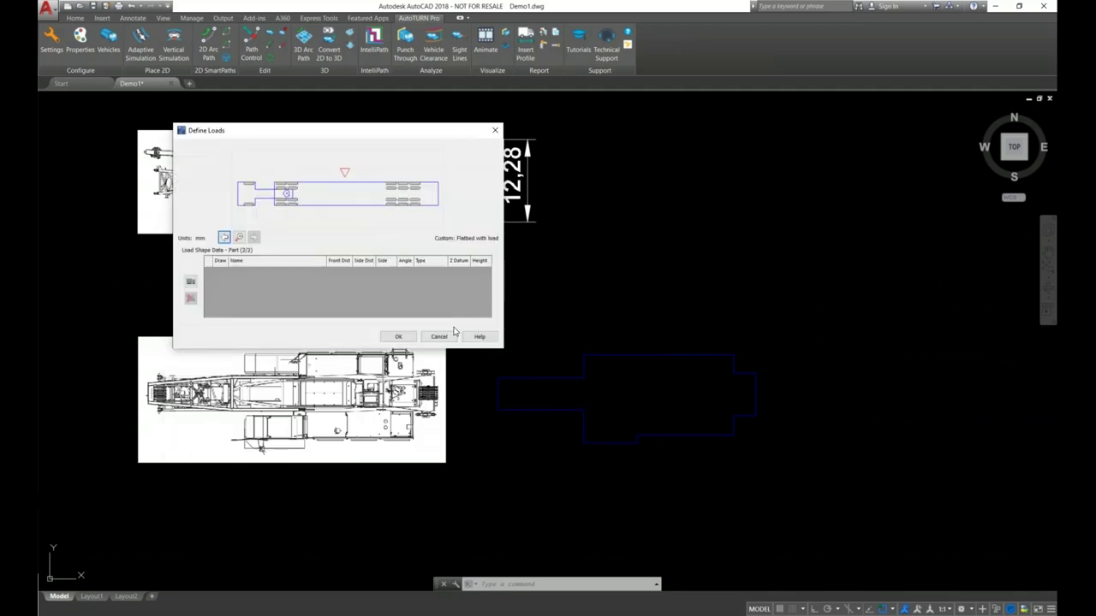
{"action": "left_click_drag", "start_coordinate": [328, 138], "coordinate": [321, 179]}
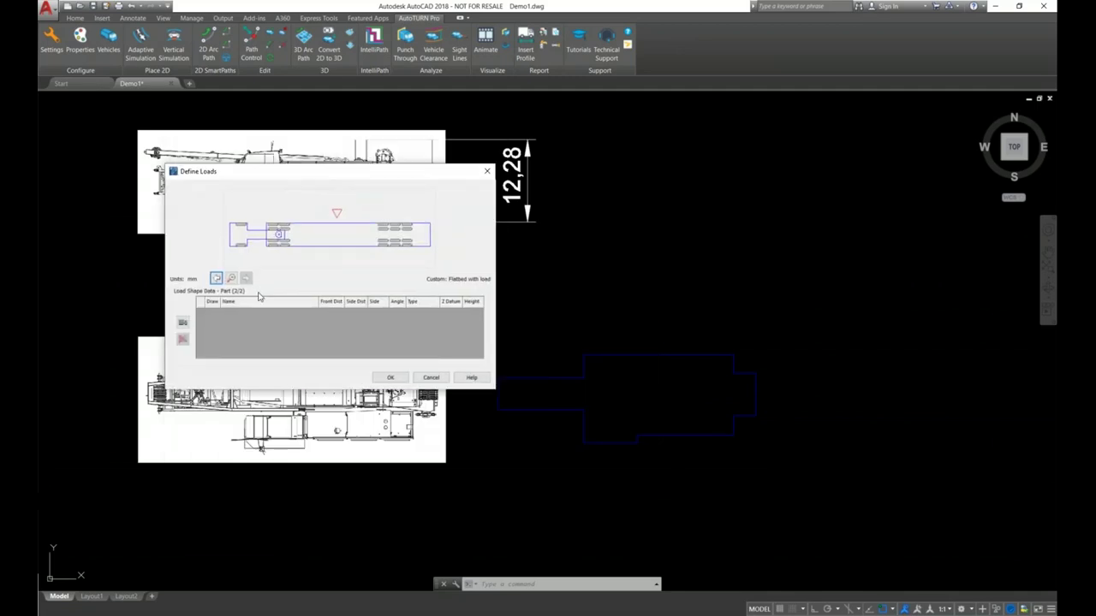
{"action": "left_click", "coordinate": [184, 324]}
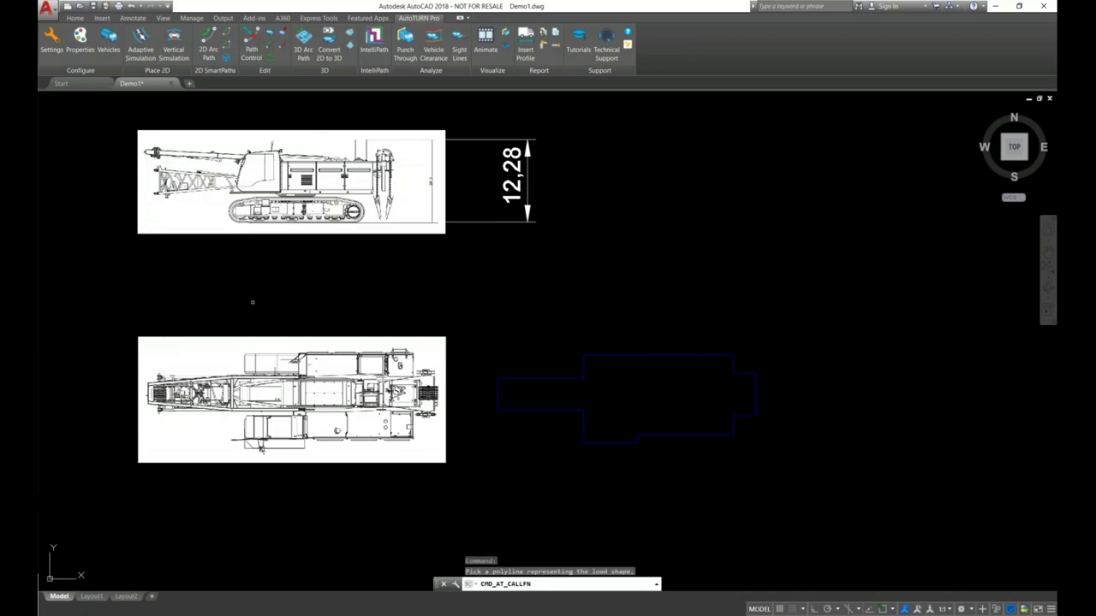
{"action": "key", "text": "Escape"}
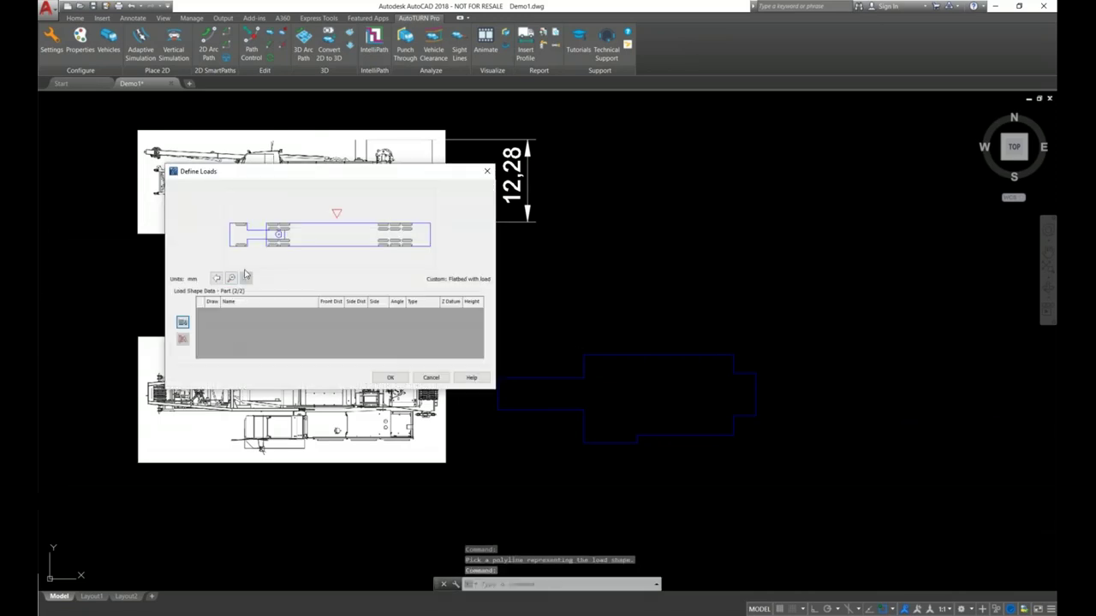
{"action": "left_click", "coordinate": [183, 323]}
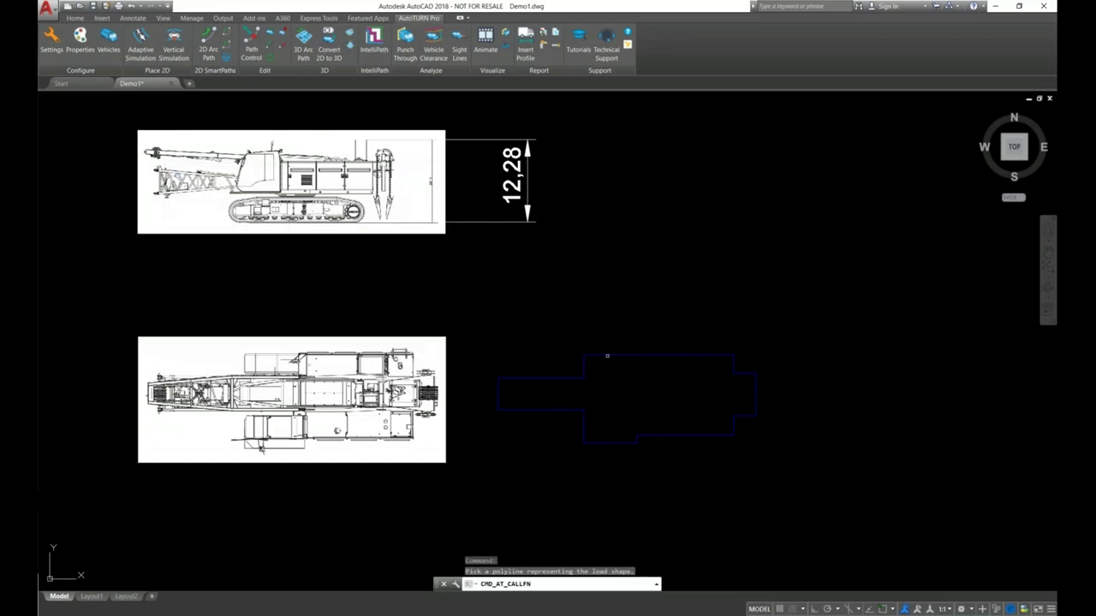
{"action": "left_click", "coordinate": [608, 355]}
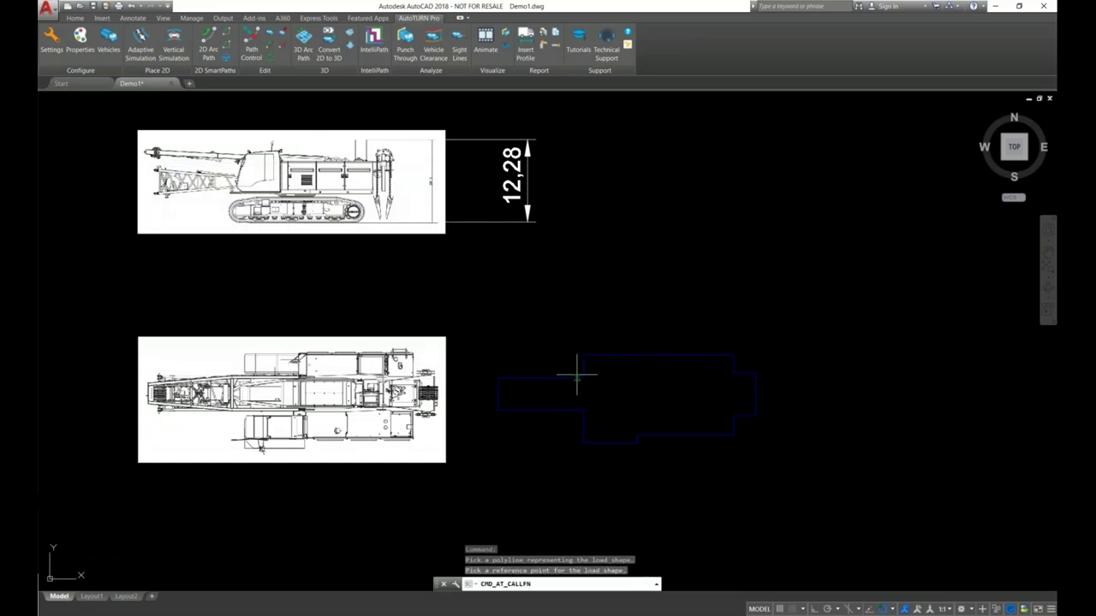
{"action": "left_click", "coordinate": [498, 394]}
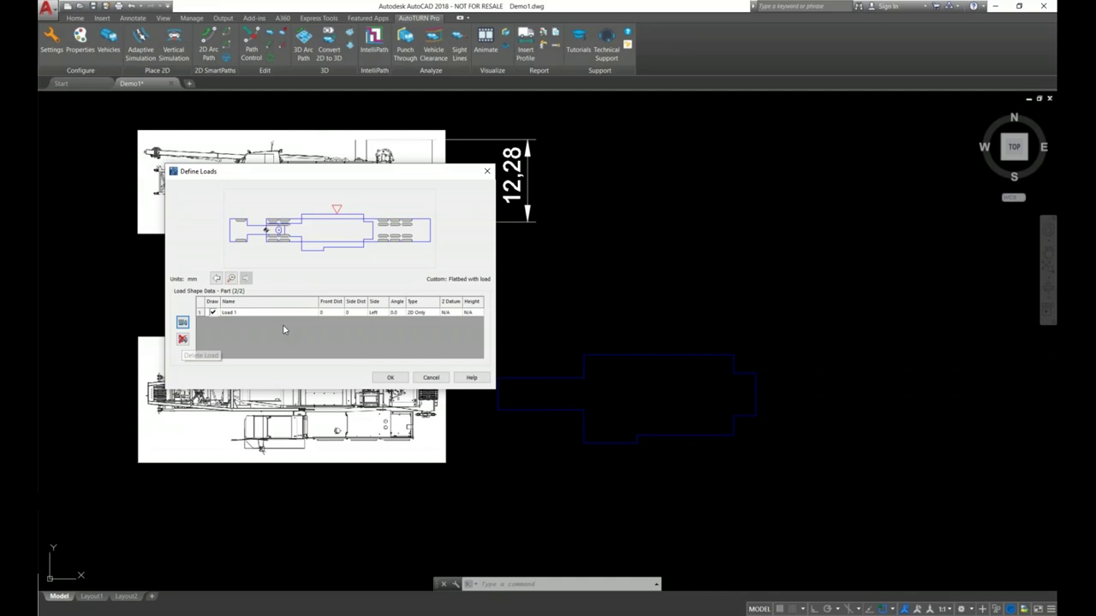
- Try a new front distance for Load 1, and delete that load from the trailer
{"action": "left_click", "coordinate": [330, 314]}
{"action": "type", "text": "8"}
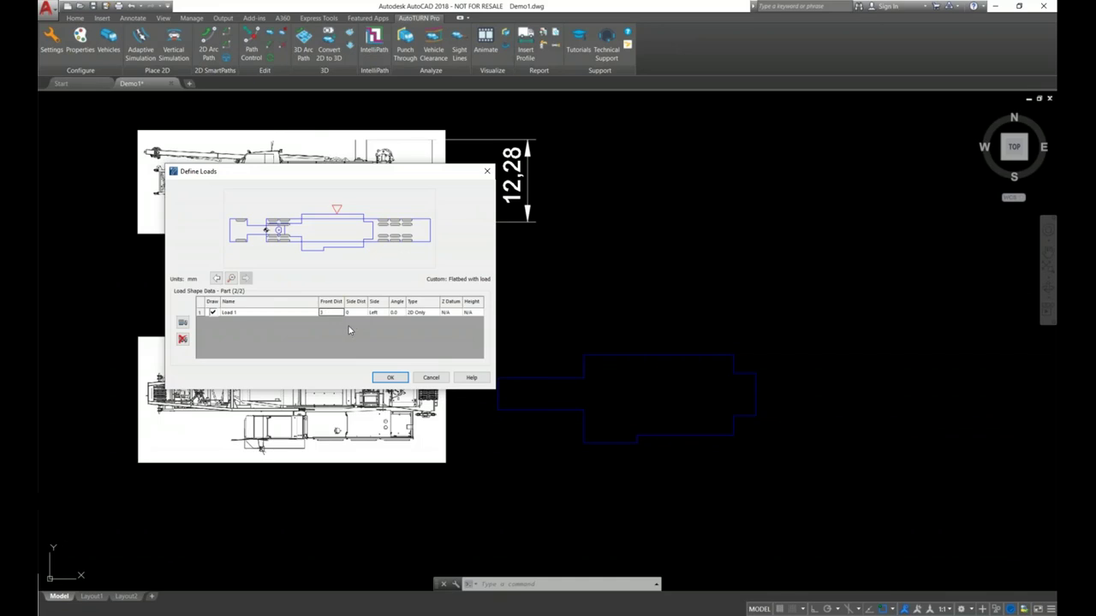
{"action": "left_click", "coordinate": [183, 339]}
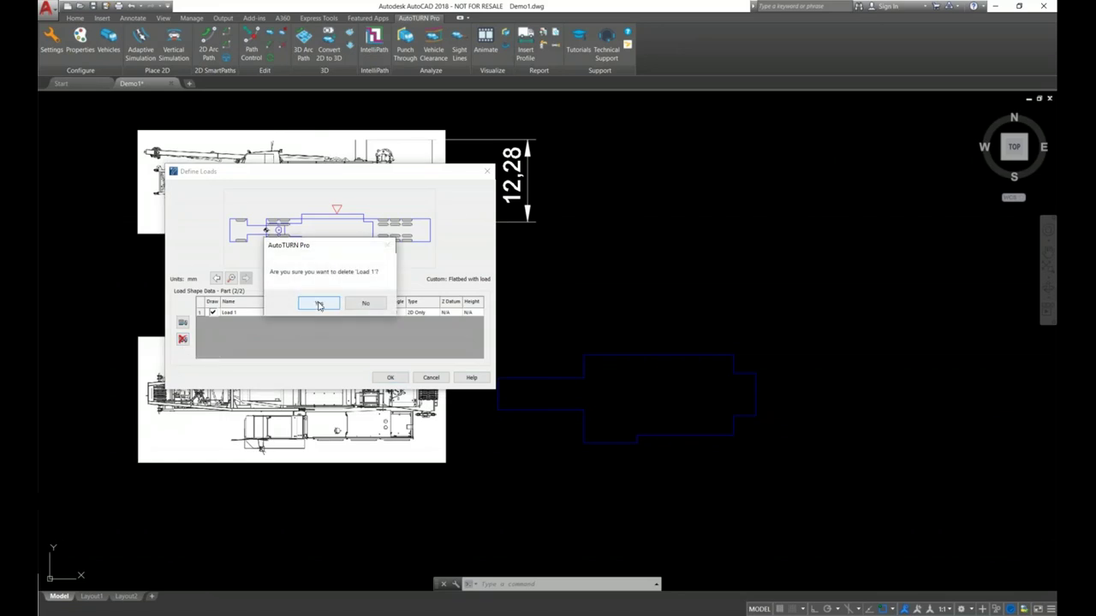
{"action": "left_click", "coordinate": [322, 305]}
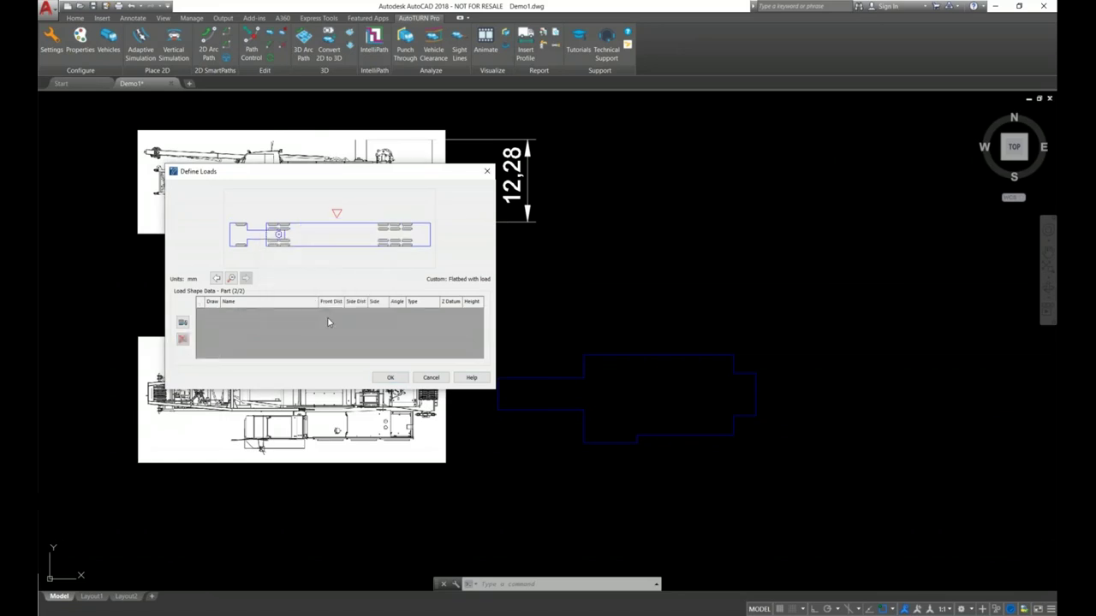
- Leave the load definition without adding a load and save the copied vehicle Flatbed with load
{"action": "left_click", "coordinate": [183, 324]}
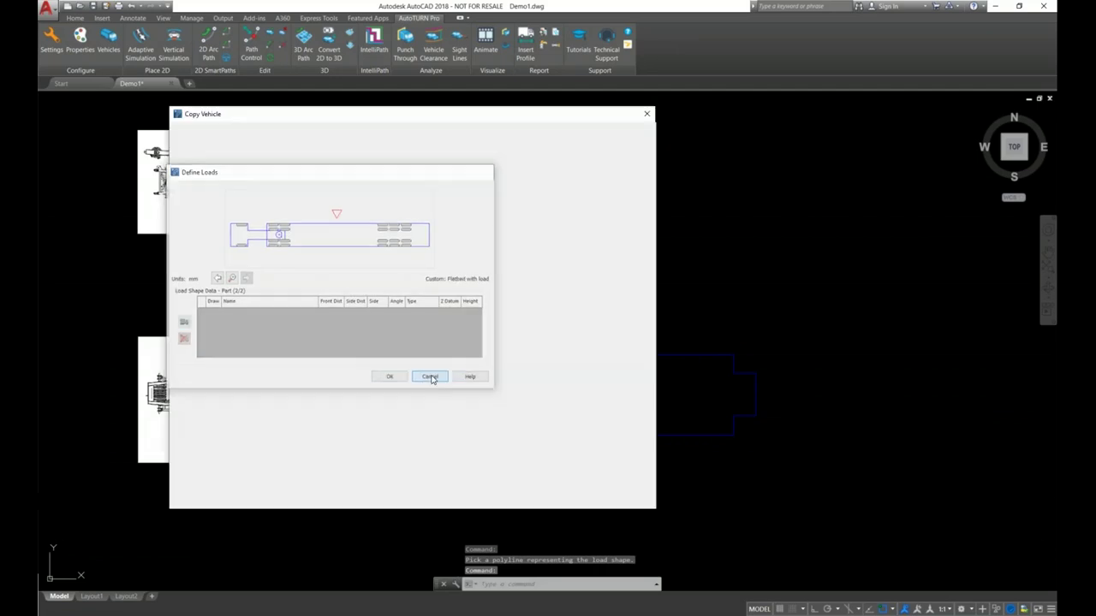
{"action": "left_click", "coordinate": [430, 377]}
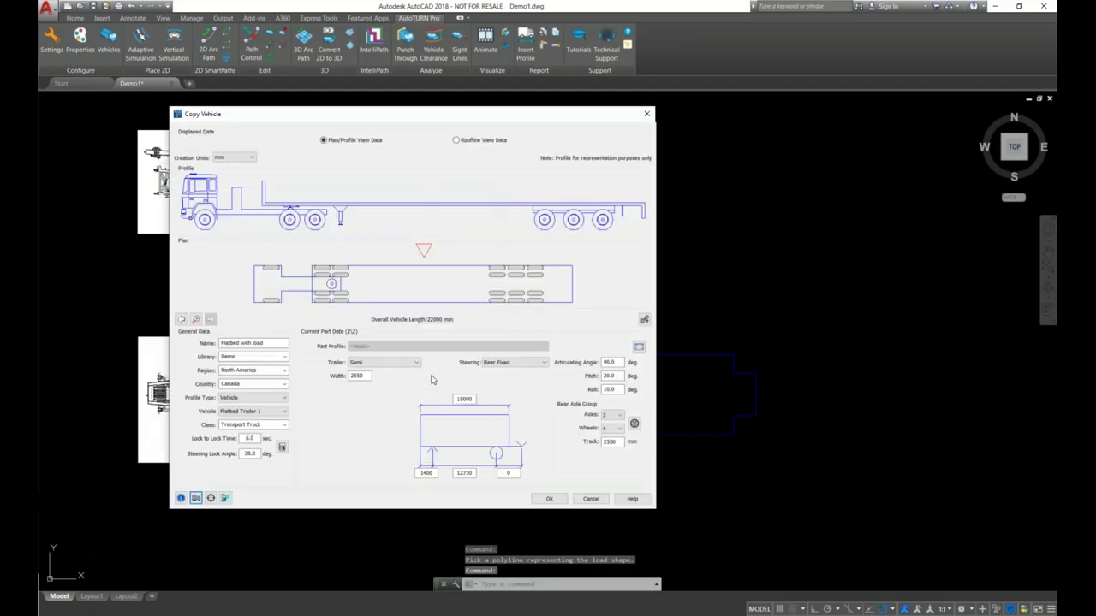
{"action": "left_click", "coordinate": [548, 499]}
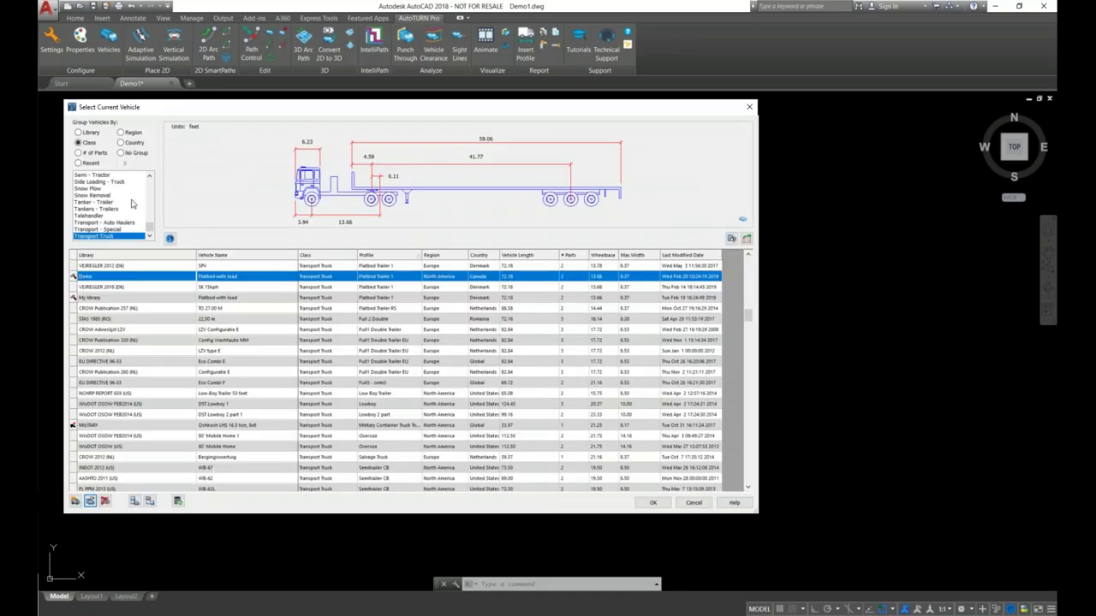
- Group the vehicles by library and make Flatbed with load from the Demo library the current vehicle
{"action": "left_click", "coordinate": [106, 202]}
{"action": "key", "text": "d"}
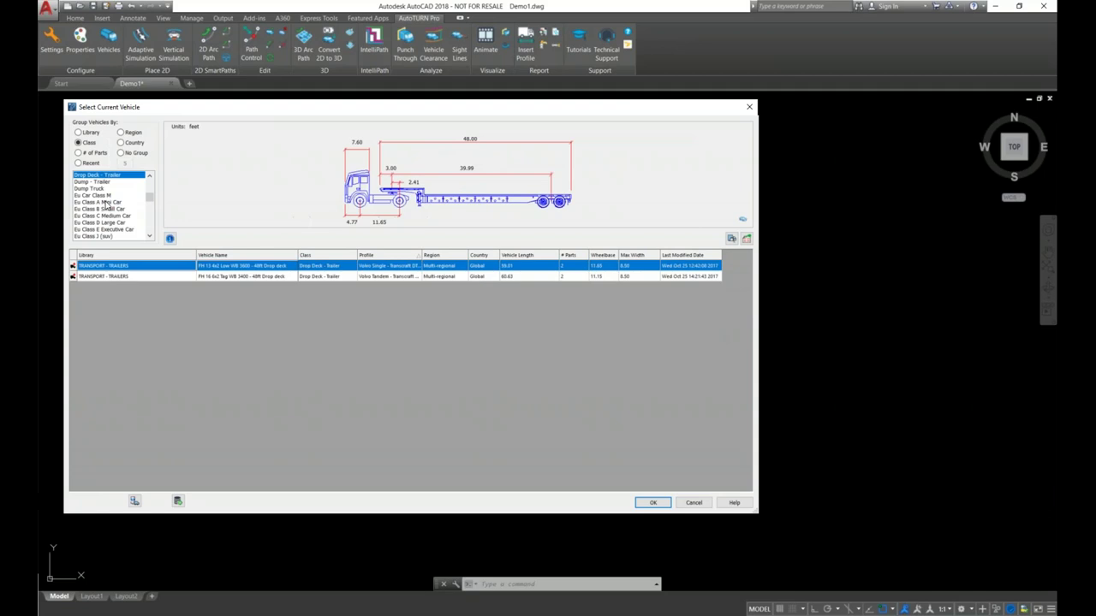
{"action": "left_click", "coordinate": [149, 175]}
{"action": "left_click", "coordinate": [149, 175]}
{"action": "left_click", "coordinate": [150, 175]}
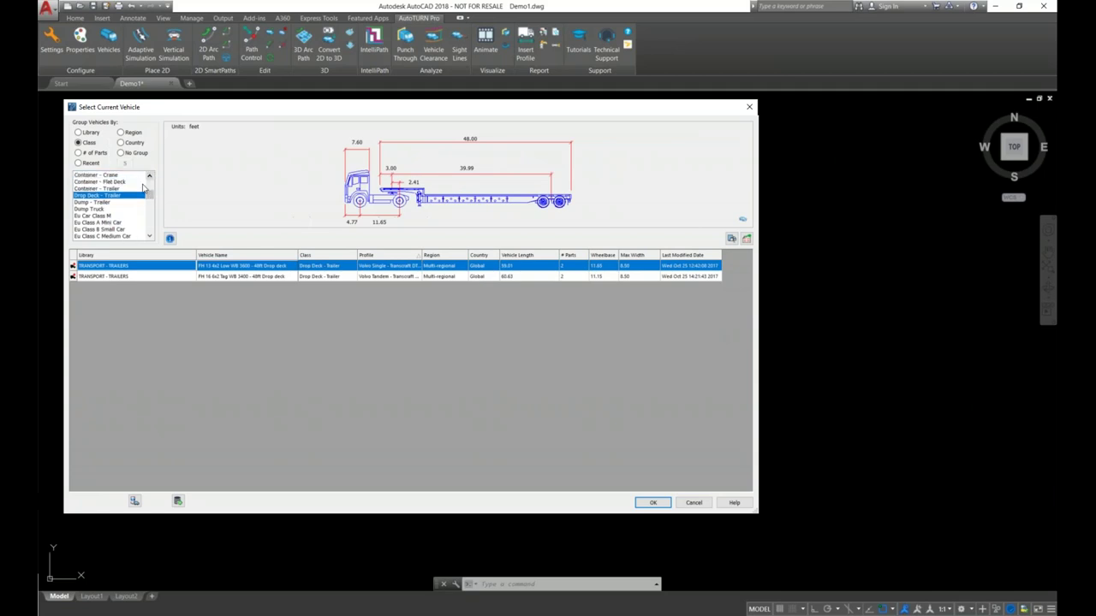
{"action": "left_click", "coordinate": [78, 133]}
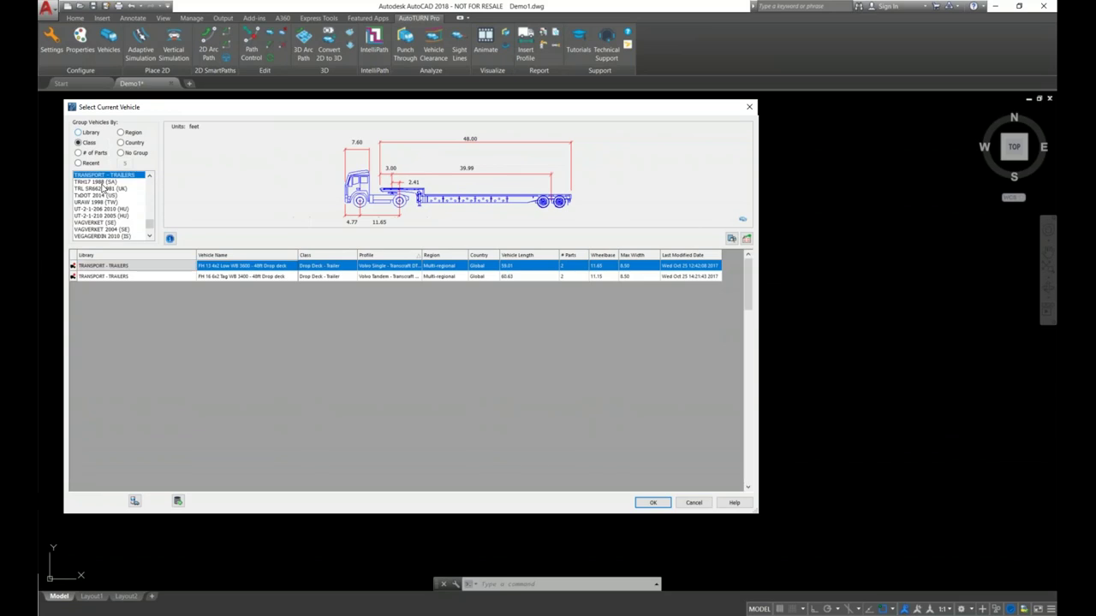
{"action": "scroll", "coordinate": [104, 200], "scroll_direction": "up", "scroll_amount": 10}
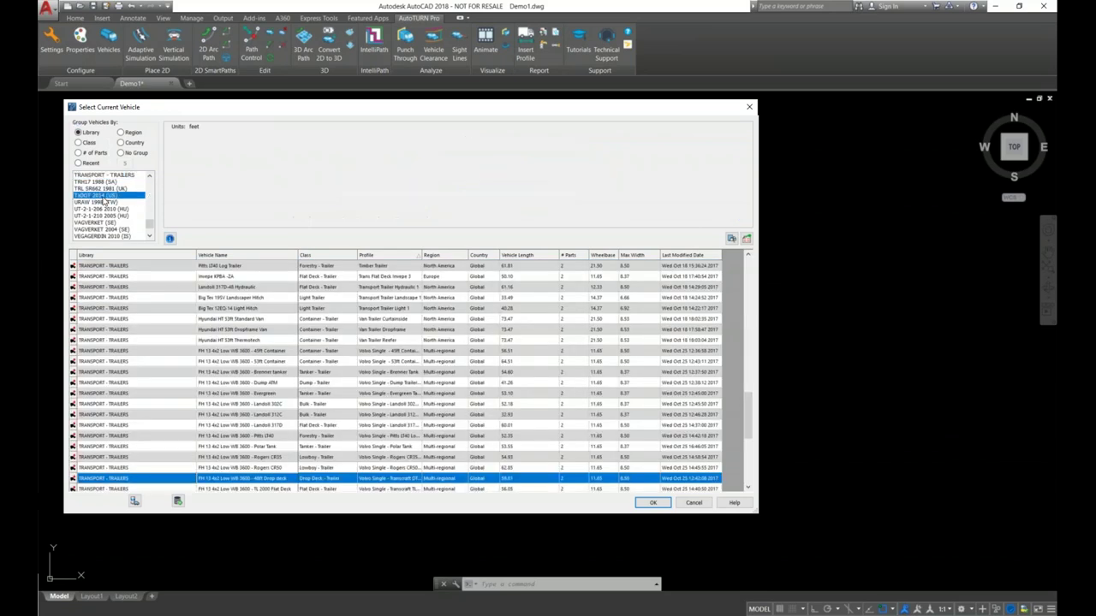
{"action": "left_click", "coordinate": [86, 189]}
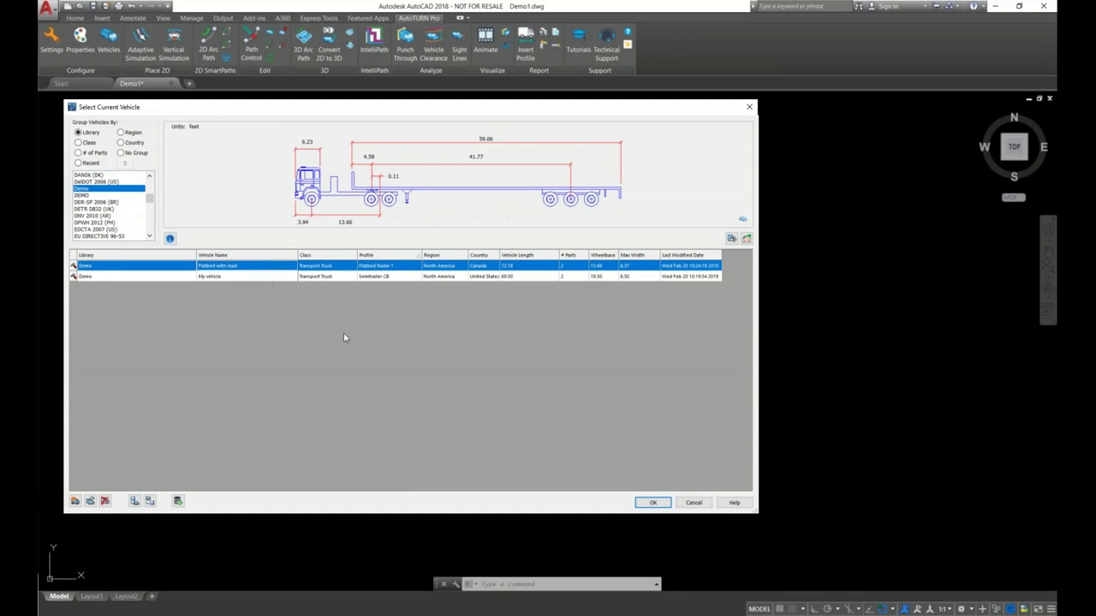
{"action": "left_click", "coordinate": [653, 503]}
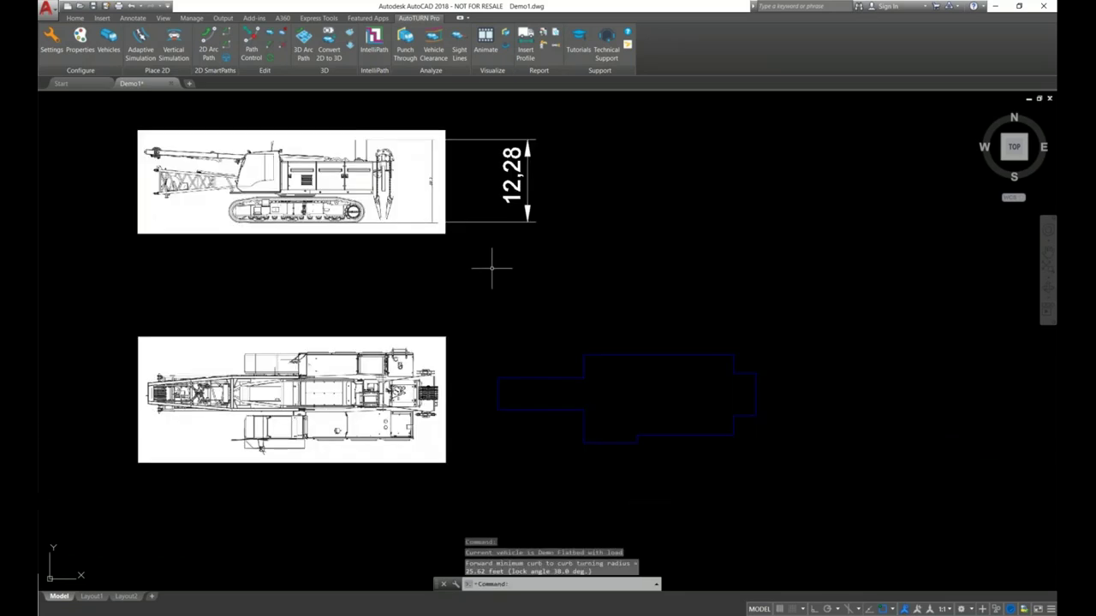
- Place the flatbed vehicle below the blue crane outline with a start angle of 180 degrees, ending the arc path without any segment
{"action": "middle_click_drag", "start_coordinate": [492, 268], "coordinate": [480, 235]}
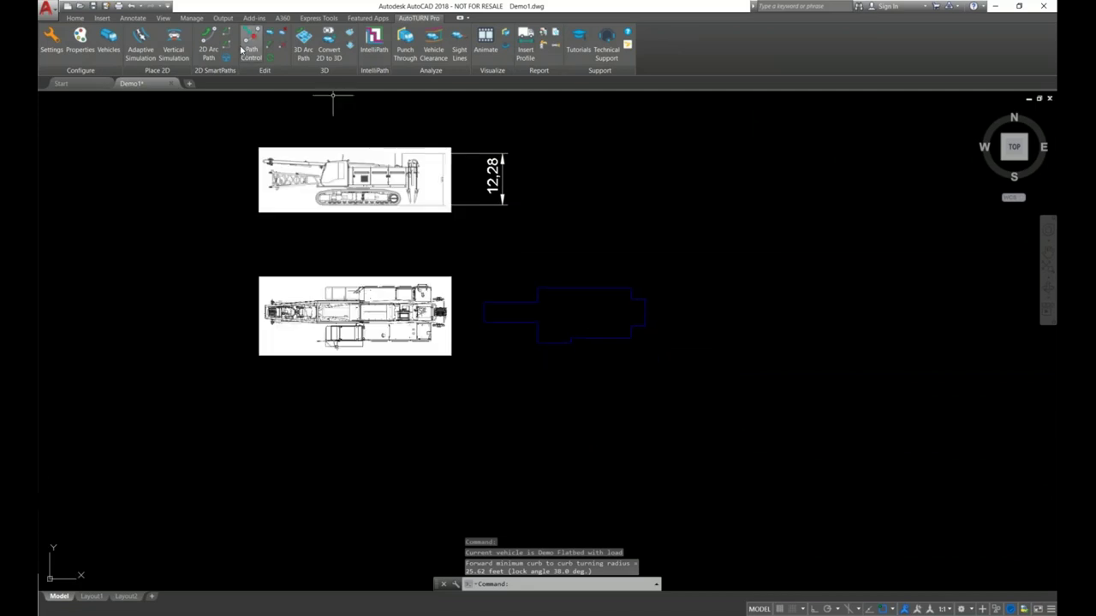
{"action": "left_click", "coordinate": [210, 47]}
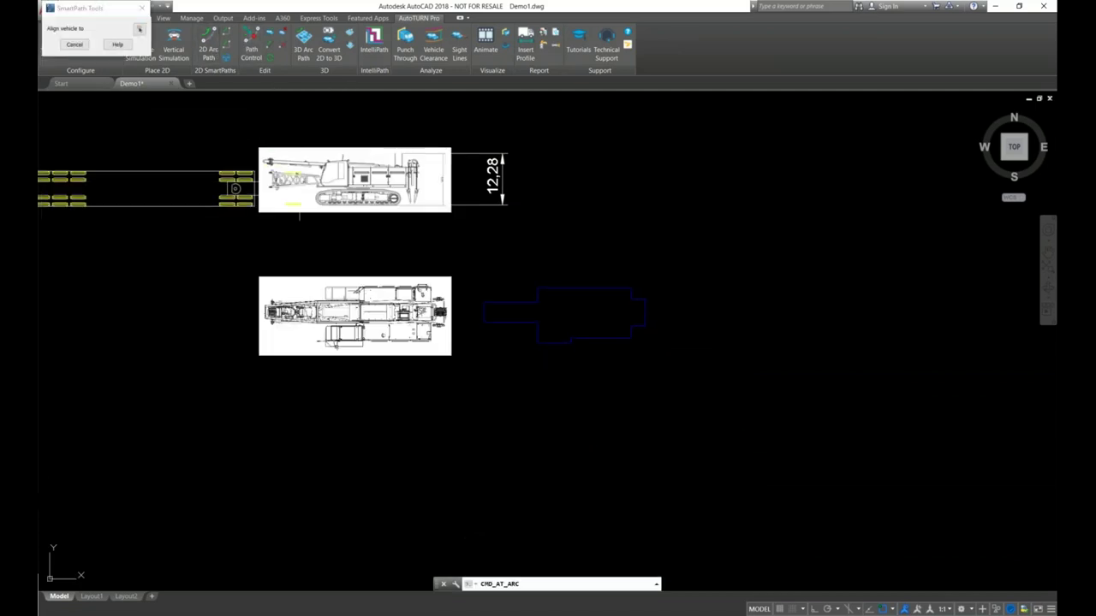
{"action": "left_click", "coordinate": [571, 445]}
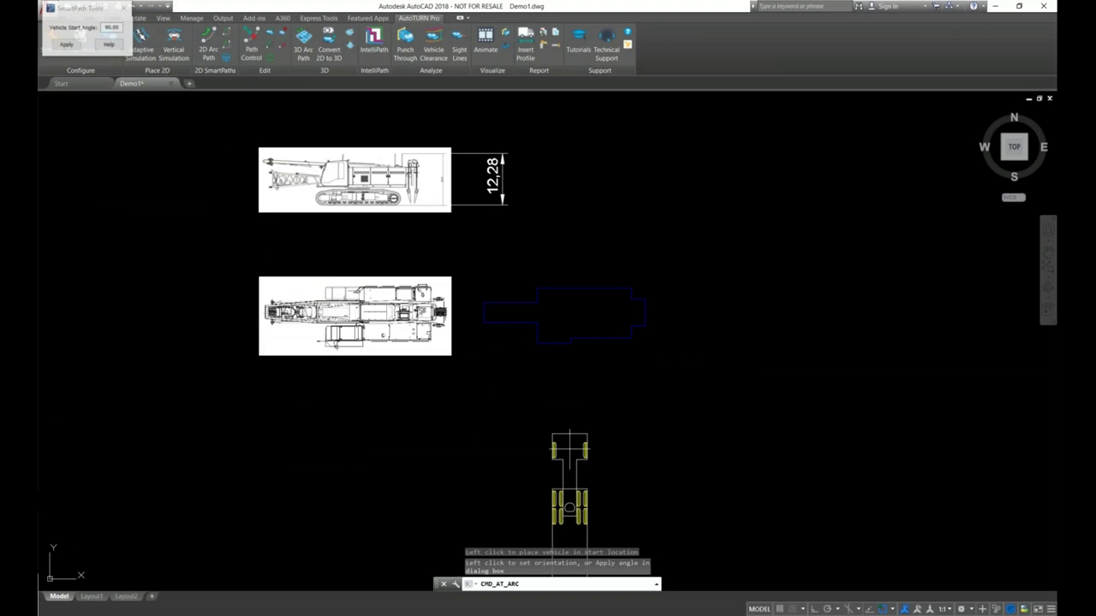
{"action": "left_click", "coordinate": [100, 28]}
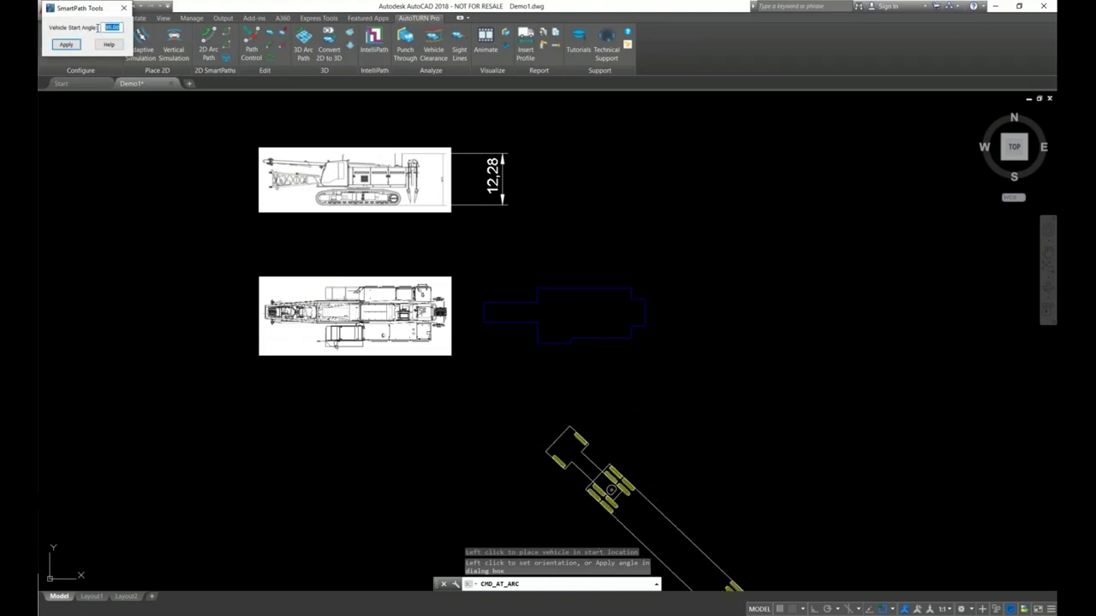
{"action": "type", "text": "18"}
{"action": "key", "text": "Return"}
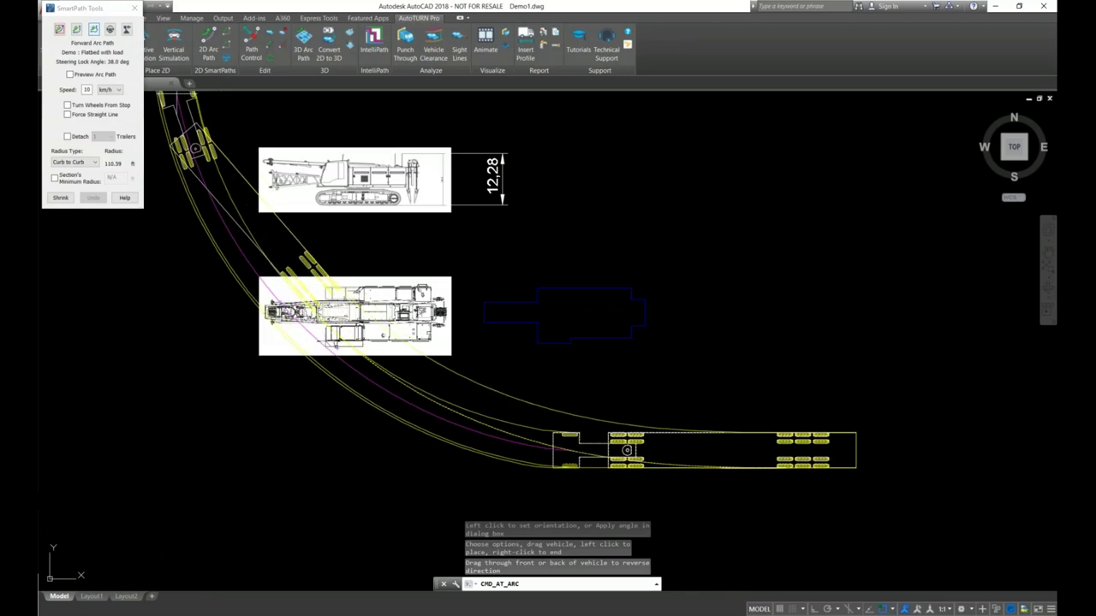
{"action": "right_click", "coordinate": [554, 444]}
{"action": "middle_click_drag", "start_coordinate": [622, 413], "coordinate": [489, 379]}
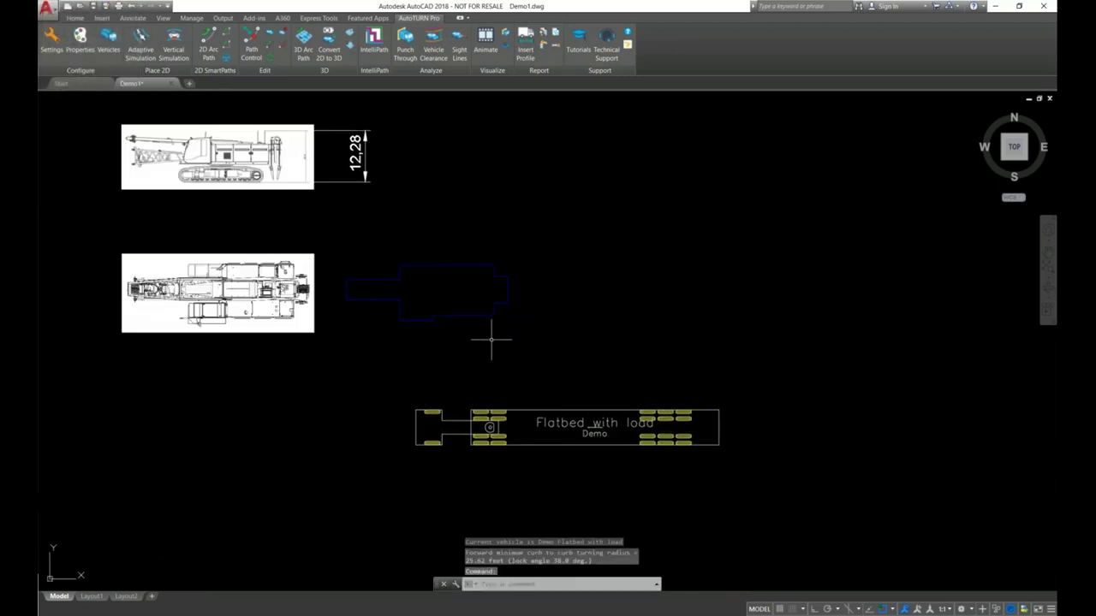
- Copy the blue crane outline by the middle of its rear end onto the placed flatbed's trailer, with object snap switched off
{"action": "left_click_drag", "start_coordinate": [497, 331], "coordinate": [451, 290]}
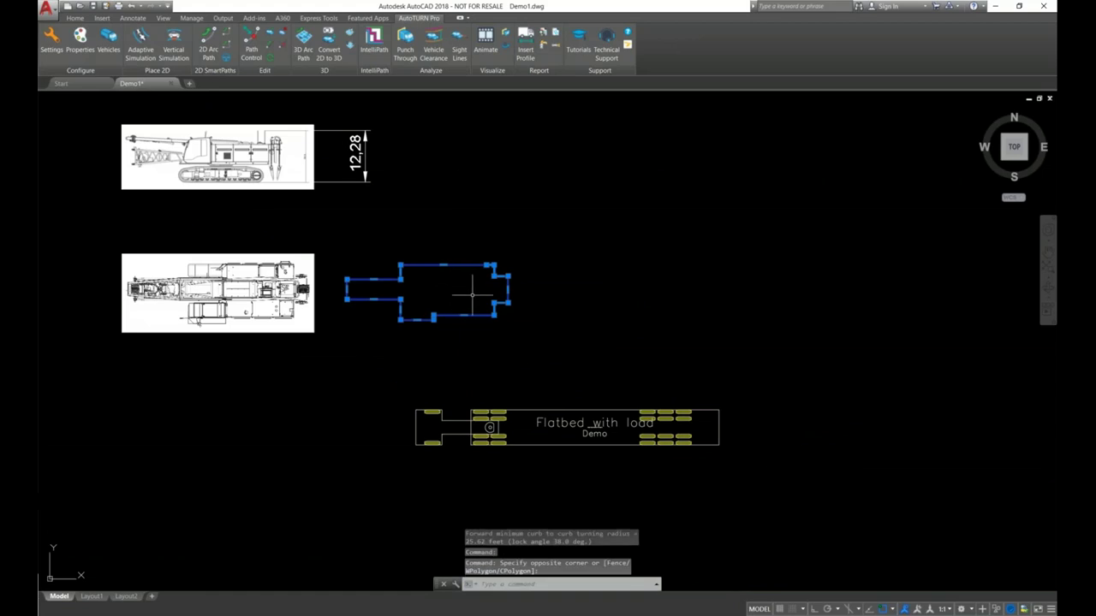
{"action": "type", "text": "co"}
{"action": "key", "text": "Return"}
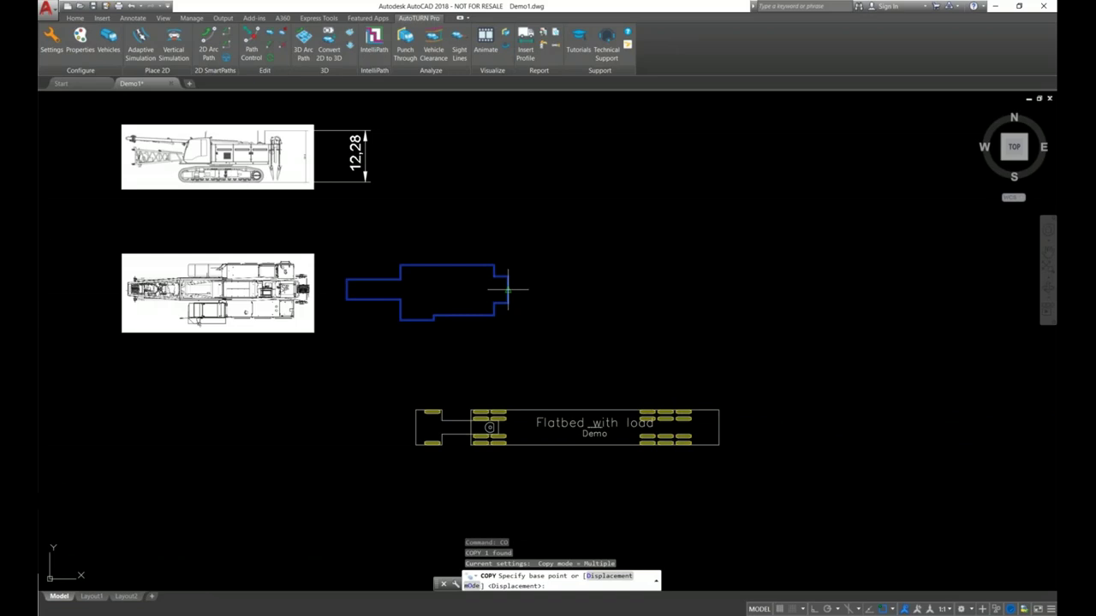
{"action": "left_click", "coordinate": [507, 289]}
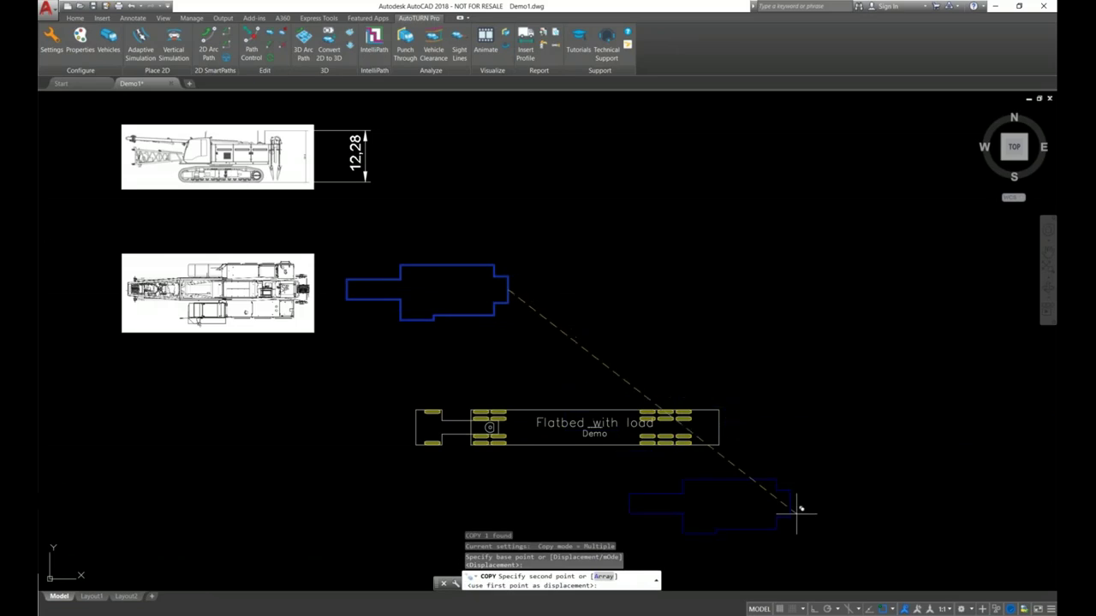
{"action": "left_click", "coordinate": [890, 610]}
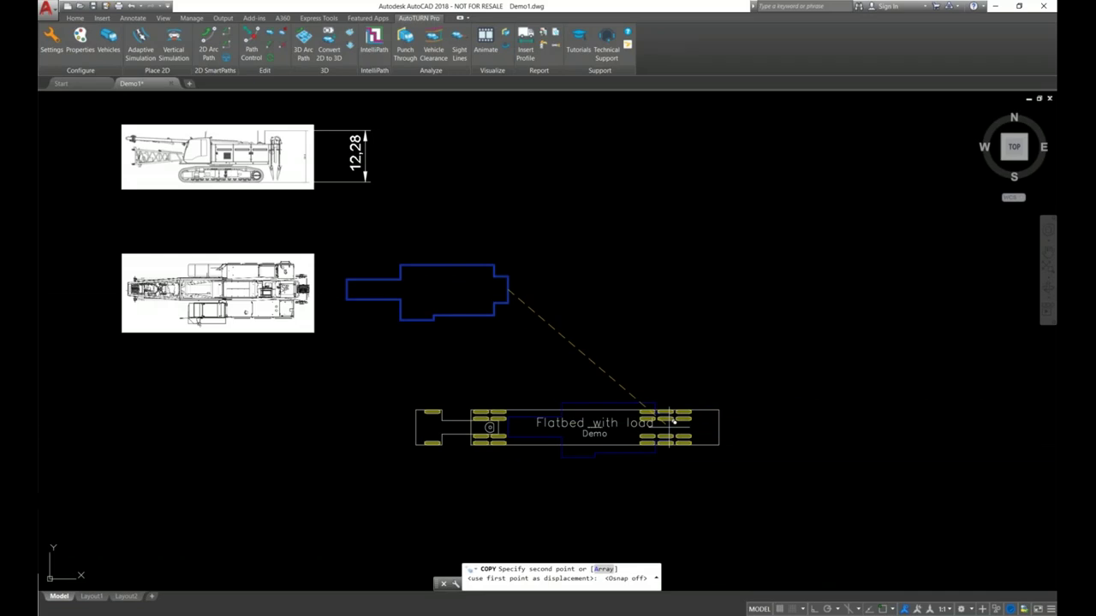
{"action": "left_click", "coordinate": [674, 421]}
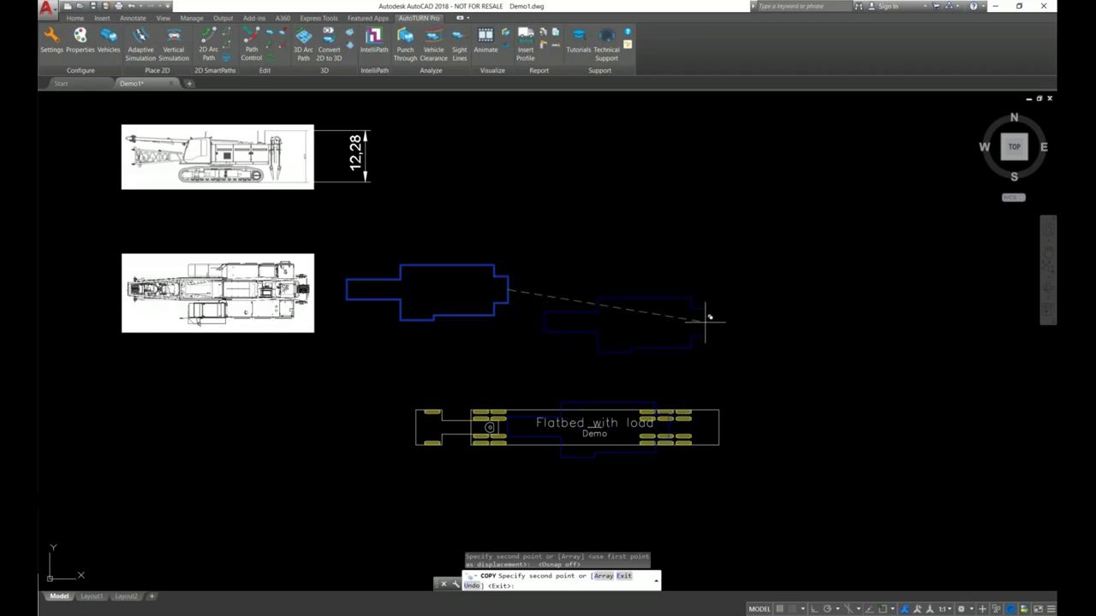
{"action": "key", "text": "Escape"}
- Open the load definition of the Demo vehicle Flatbed with load for editing
{"action": "scroll", "coordinate": [695, 295], "scroll_direction": "down", "scroll_amount": 2}
{"action": "left_click", "coordinate": [108, 43]}
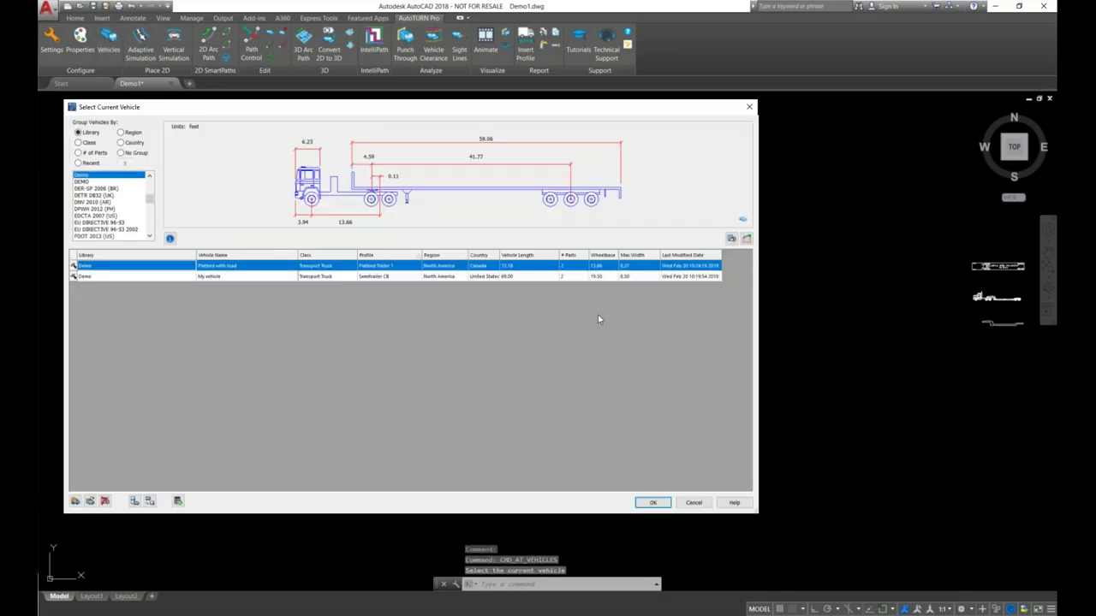
{"action": "left_click", "coordinate": [652, 502]}
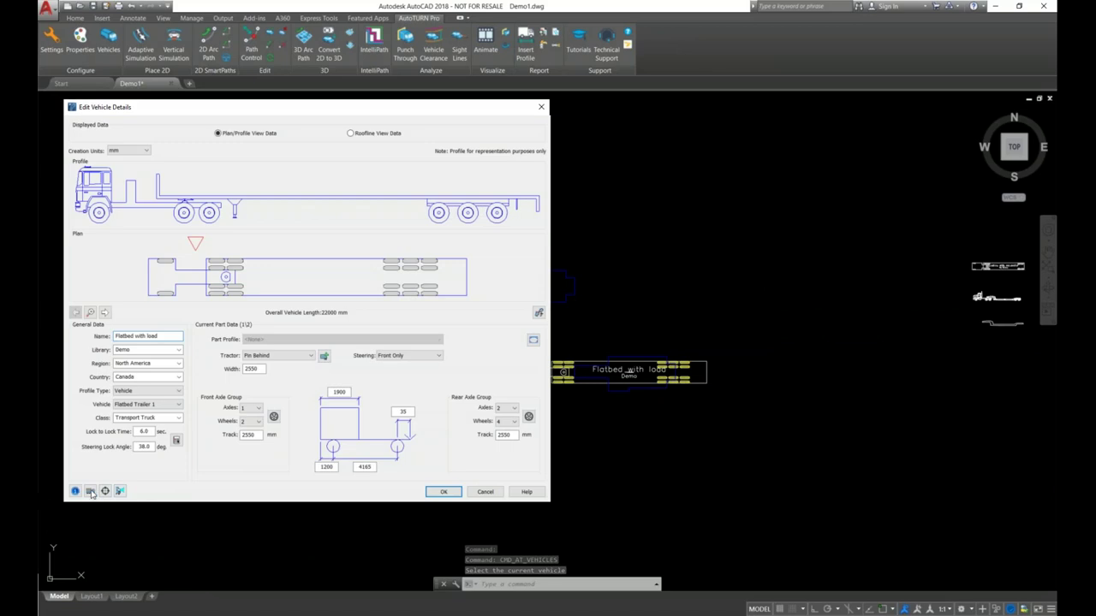
{"action": "left_click", "coordinate": [202, 351]}
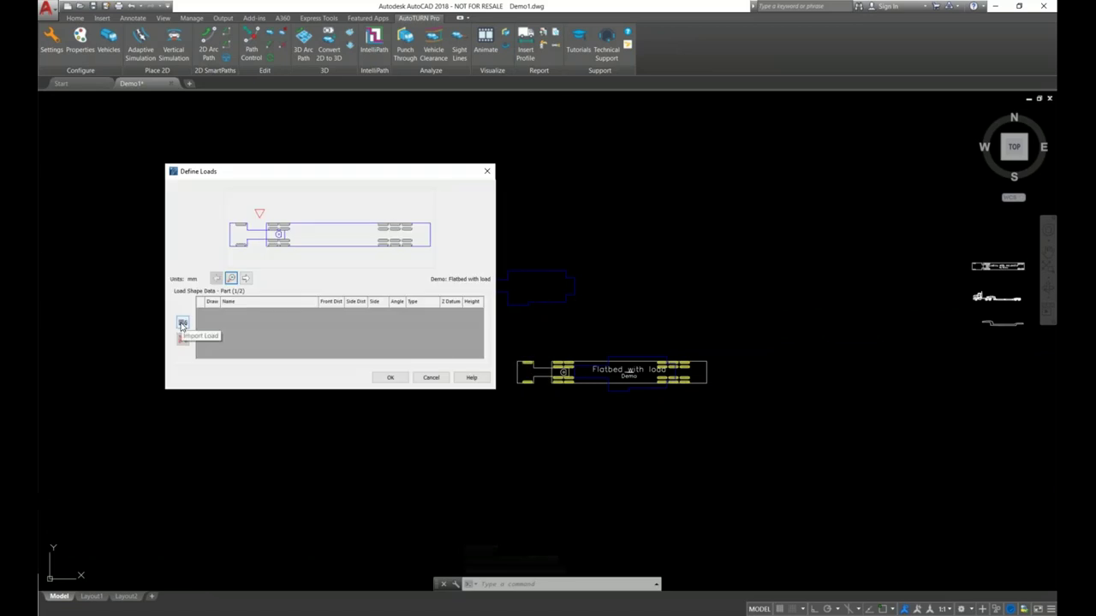
- Switch object snap on while trying to import the outline copy as a load on the tractor part, and delete that load
{"action": "left_click", "coordinate": [182, 323]}
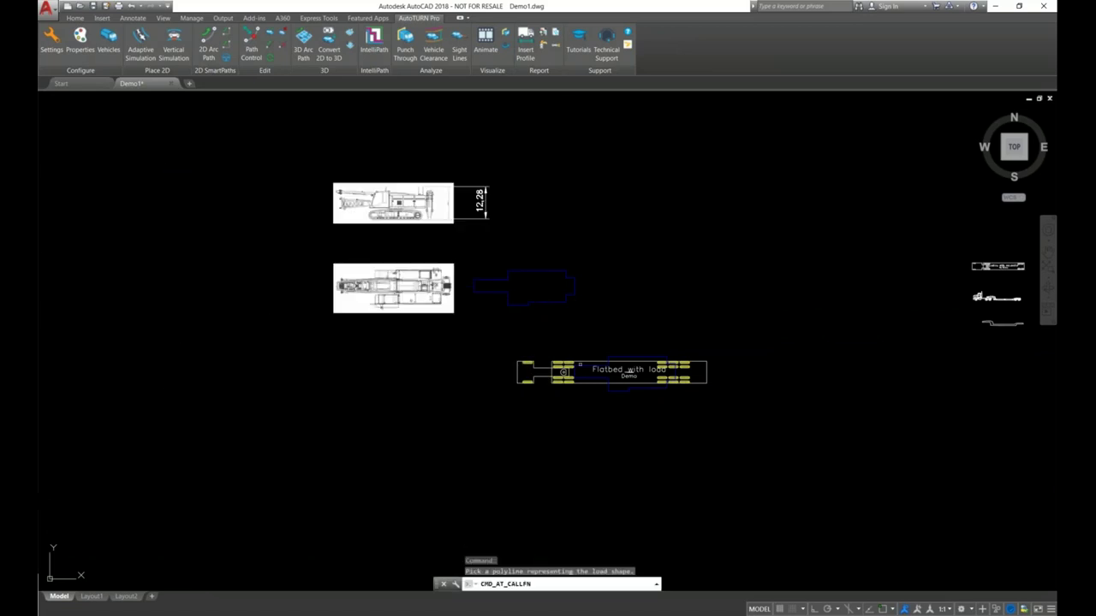
{"action": "left_click", "coordinate": [616, 358]}
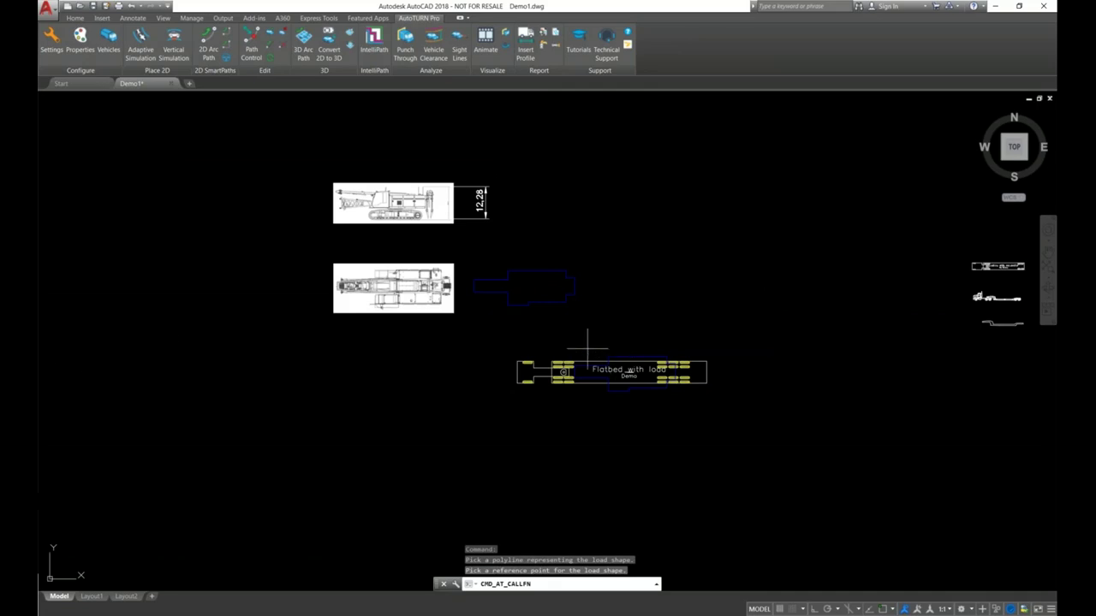
{"action": "scroll", "coordinate": [562, 370], "scroll_direction": "up", "scroll_amount": 3}
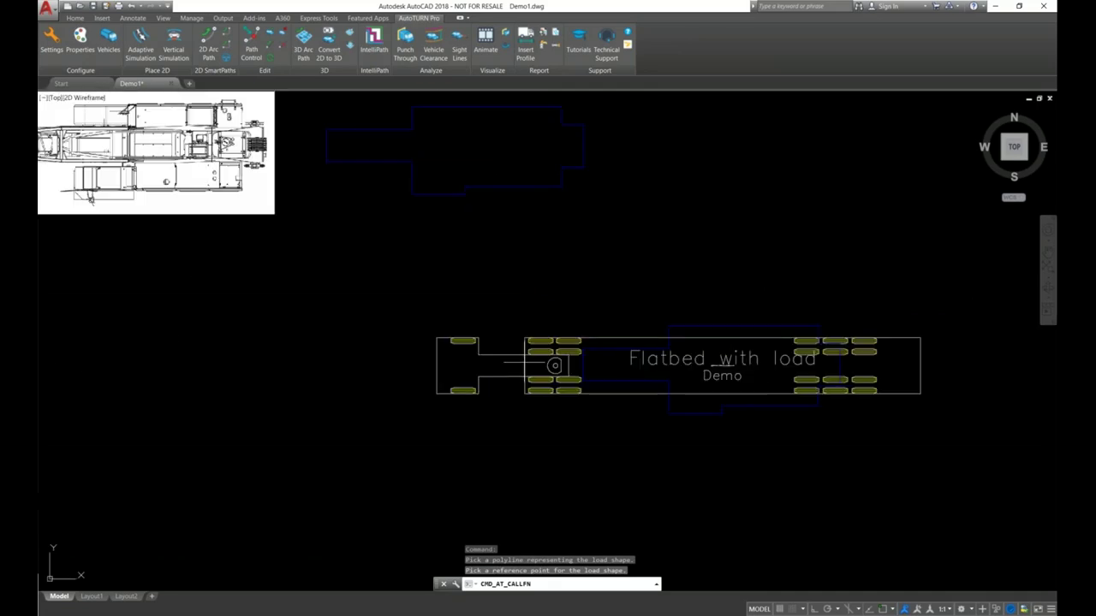
{"action": "left_click", "coordinate": [881, 608]}
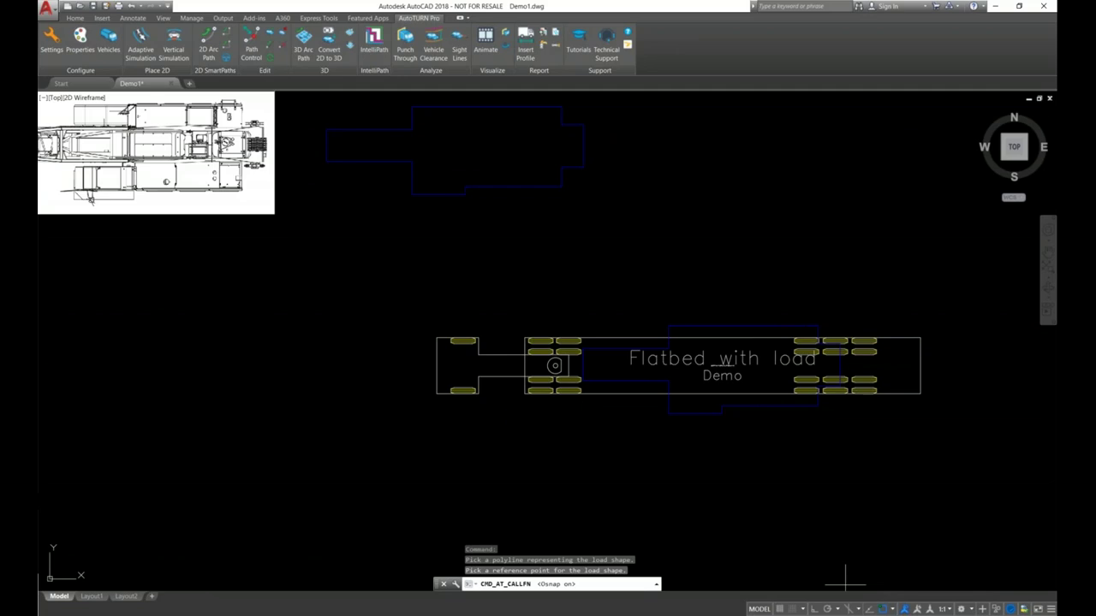
{"action": "left_click", "coordinate": [524, 366]}
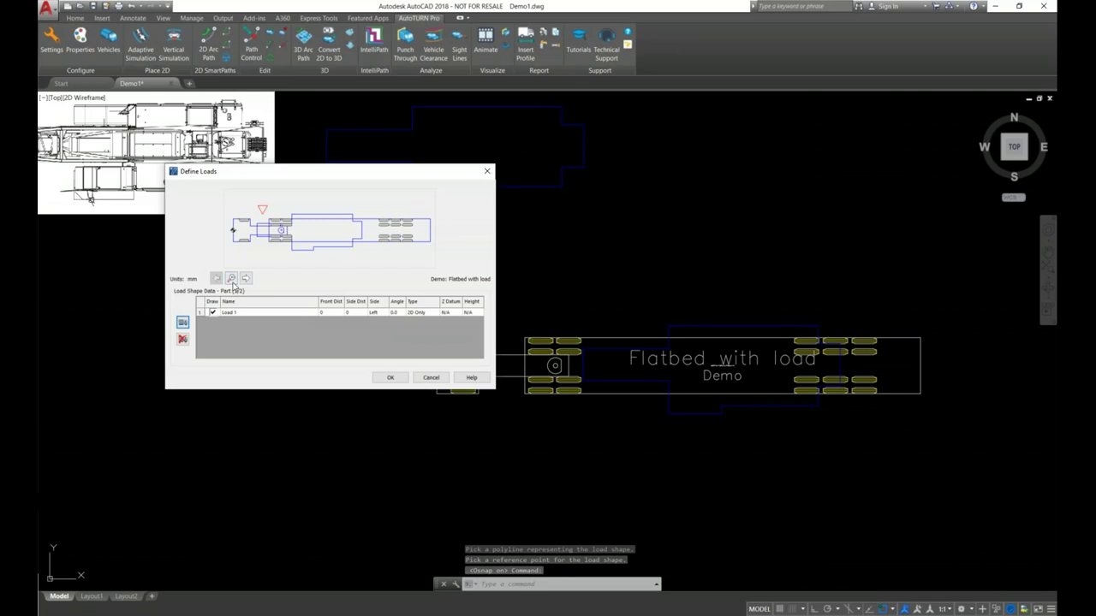
{"action": "left_click", "coordinate": [182, 340]}
{"action": "left_click", "coordinate": [322, 305]}
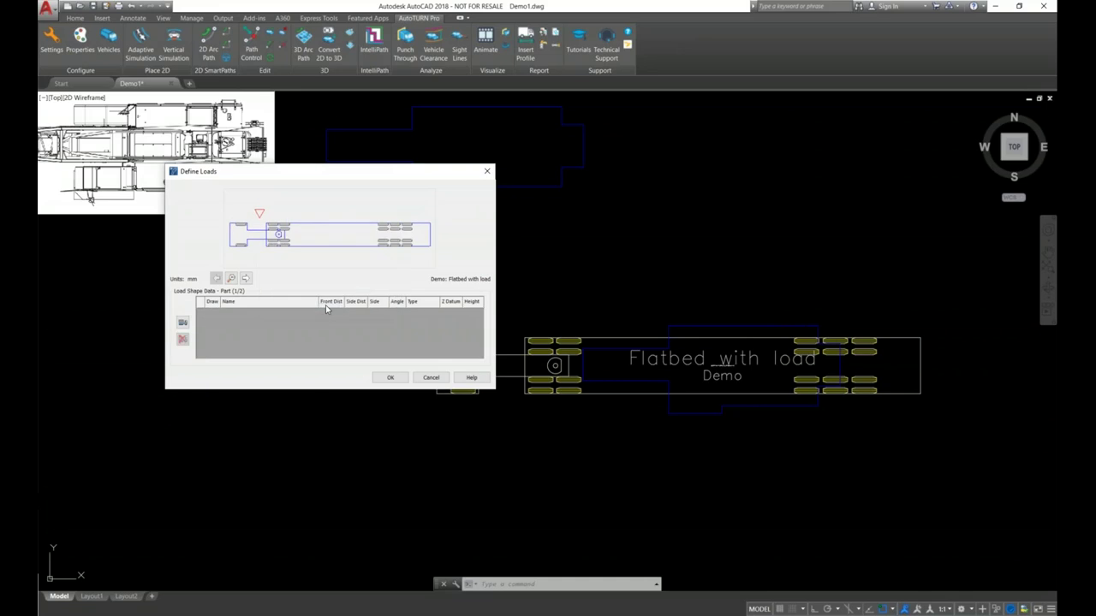
- Import the outline copy as a load on the trailer part, referenced to the middle of the trailer's front edge, and save the vehicle as current
{"action": "left_click", "coordinate": [245, 278]}
{"action": "left_click", "coordinate": [184, 322]}
{"action": "left_click", "coordinate": [686, 326]}
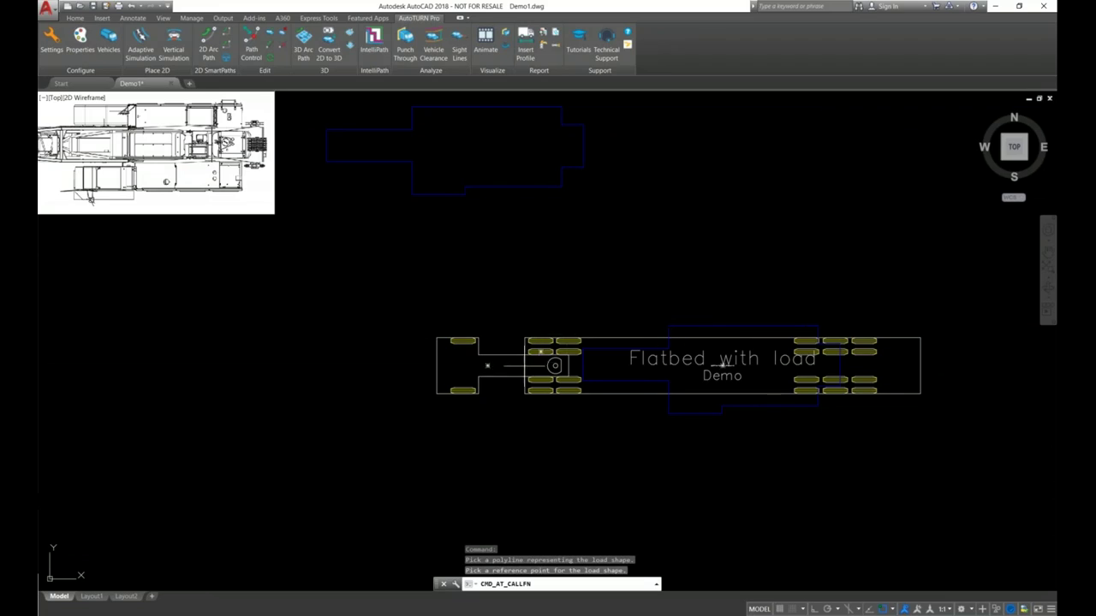
{"action": "left_click", "coordinate": [522, 366]}
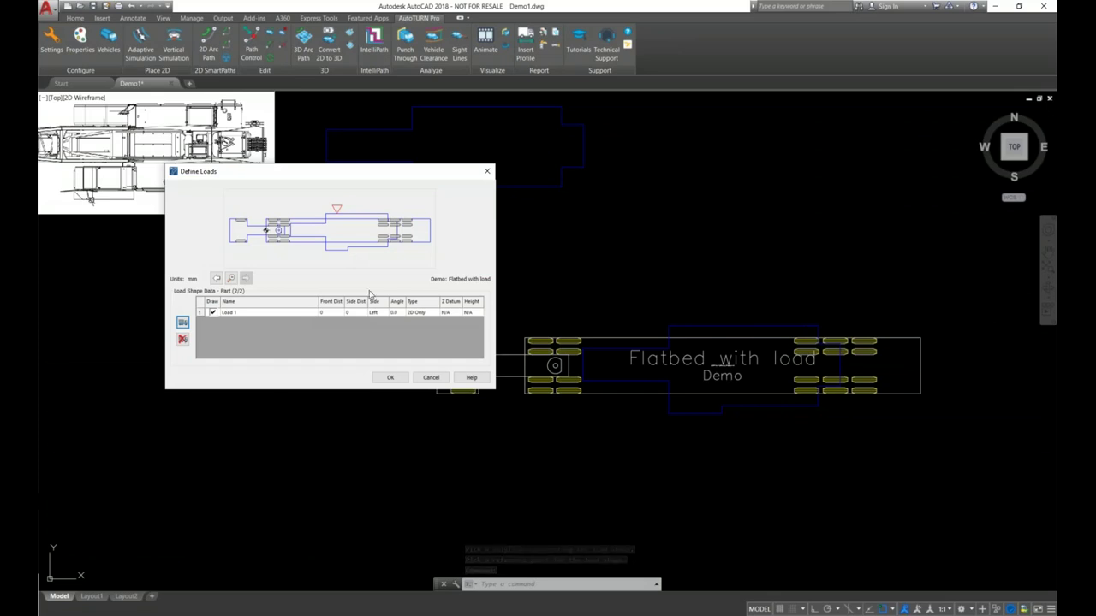
{"action": "left_click", "coordinate": [391, 378]}
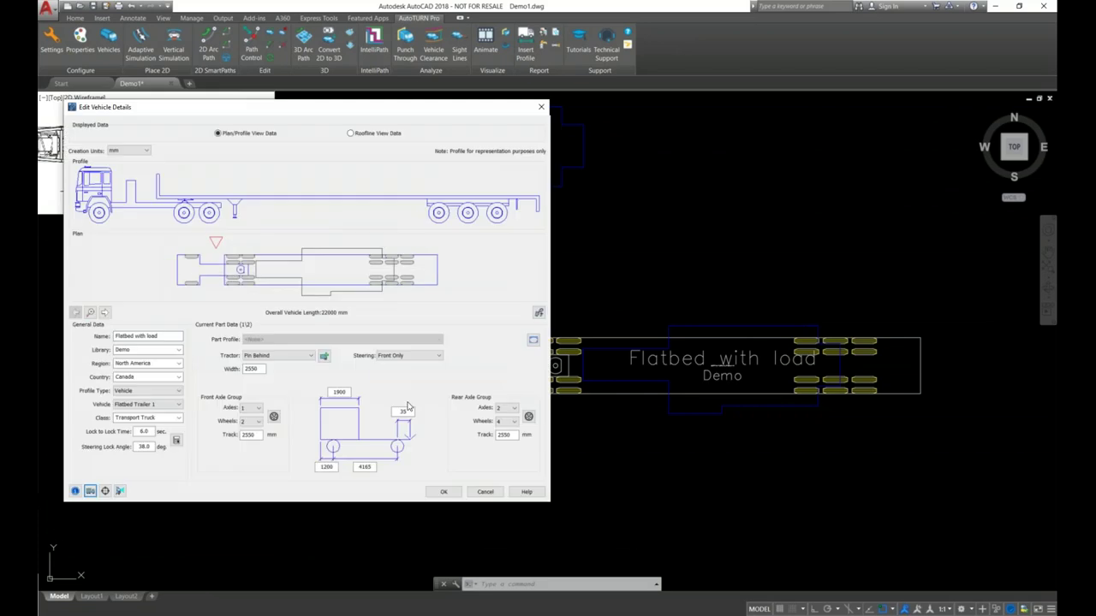
{"action": "left_click", "coordinate": [444, 492]}
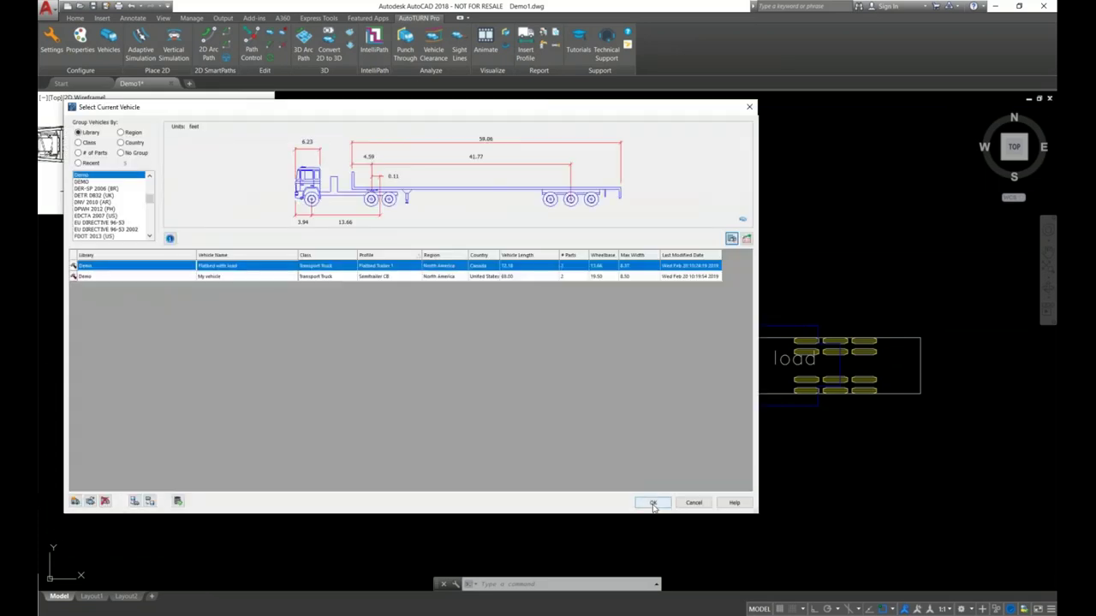
{"action": "left_click", "coordinate": [653, 505]}
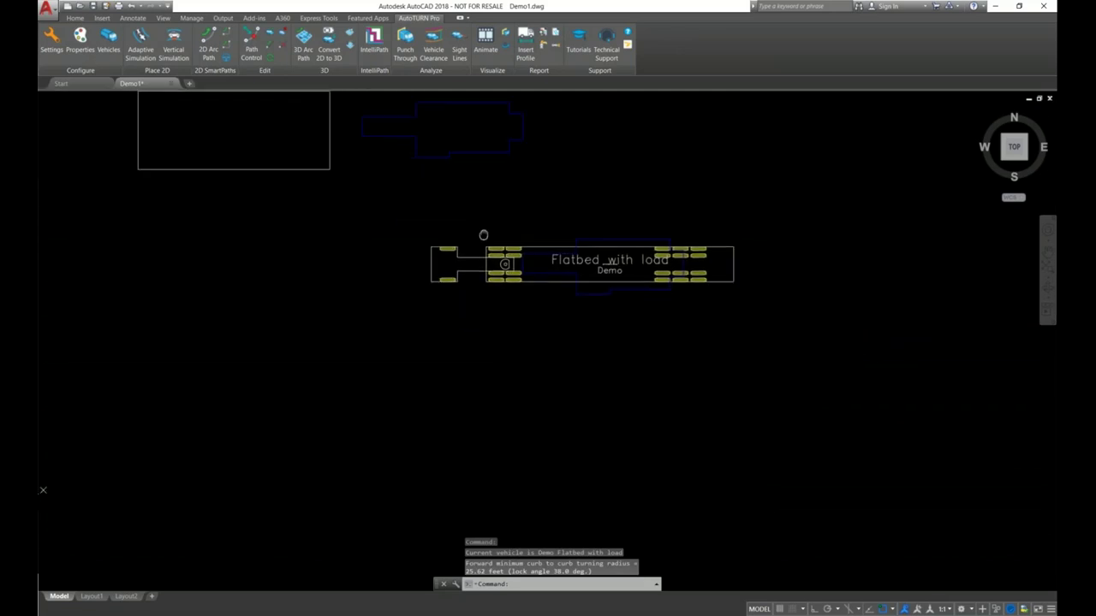
- Generate a 2D arc path for the loaded flatbed below the placed vehicle, curving down and back up in an S shape
{"action": "left_click", "coordinate": [208, 48]}
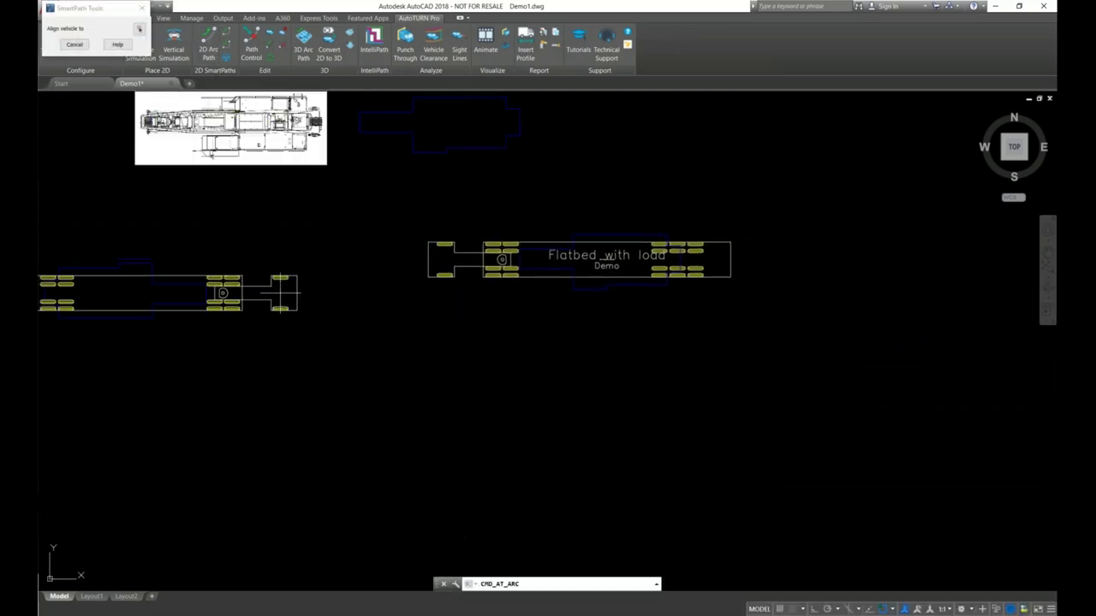
{"action": "left_click", "coordinate": [374, 421]}
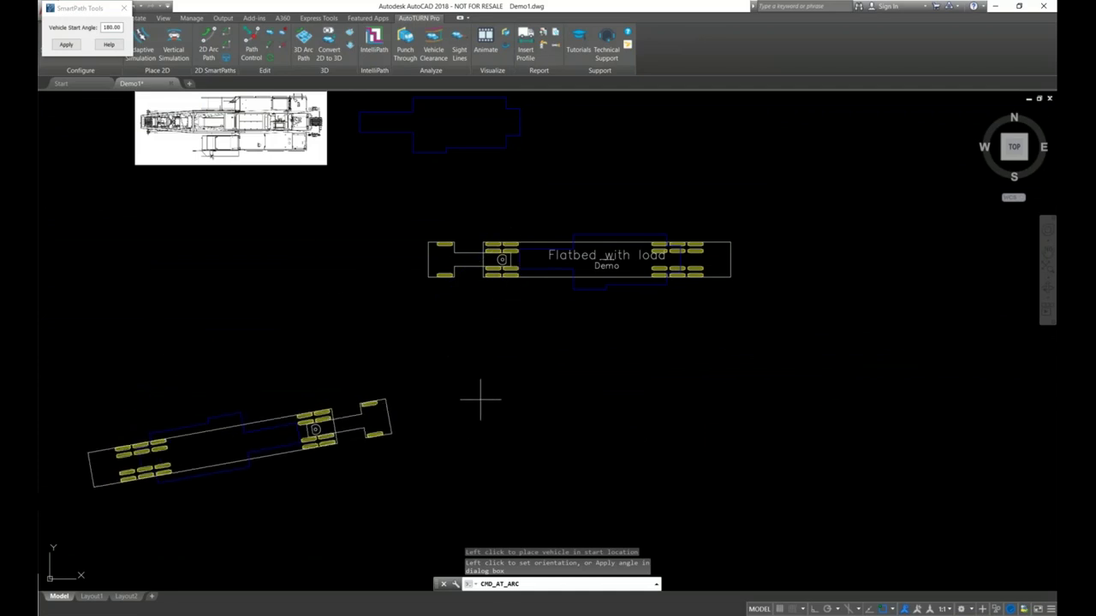
{"action": "scroll", "coordinate": [476, 392], "scroll_direction": "down", "scroll_amount": 2}
{"action": "middle_click_drag", "start_coordinate": [467, 379], "coordinate": [454, 350]}
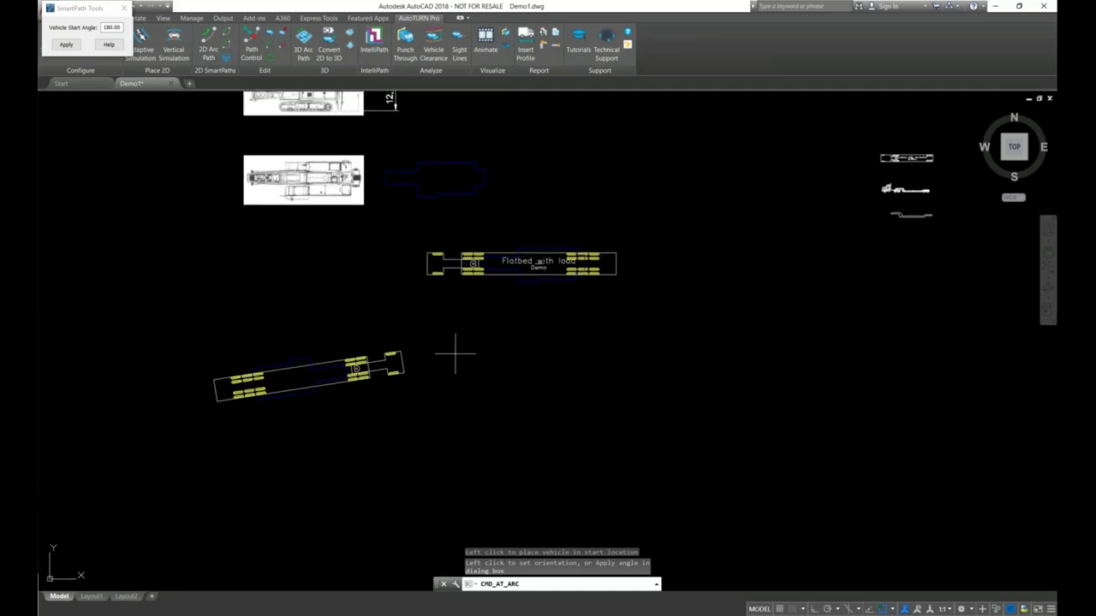
{"action": "left_click", "coordinate": [454, 350]}
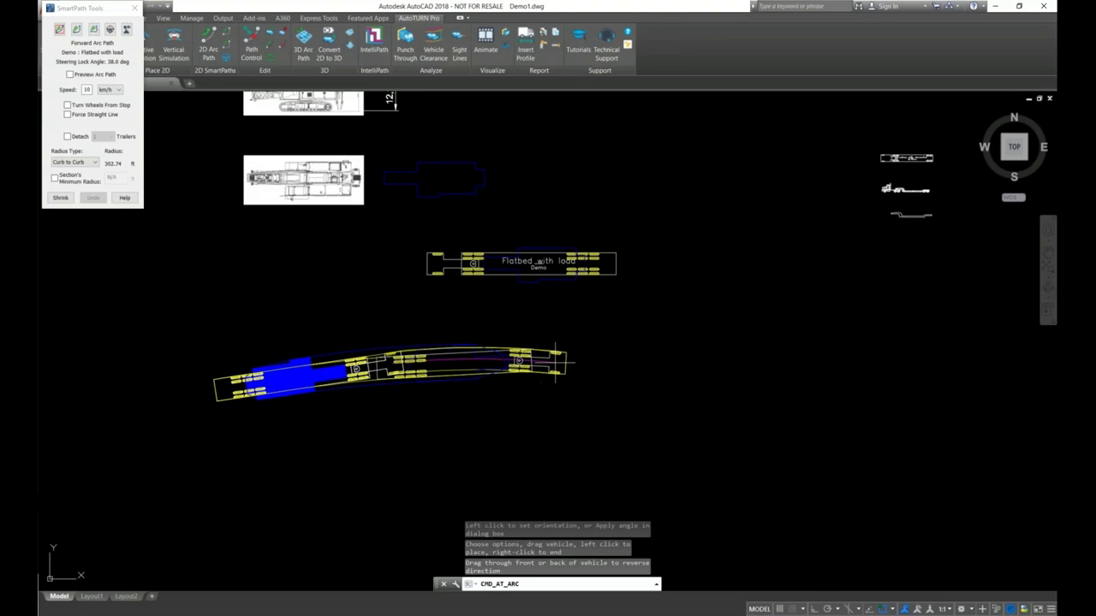
{"action": "left_click", "coordinate": [641, 447]}
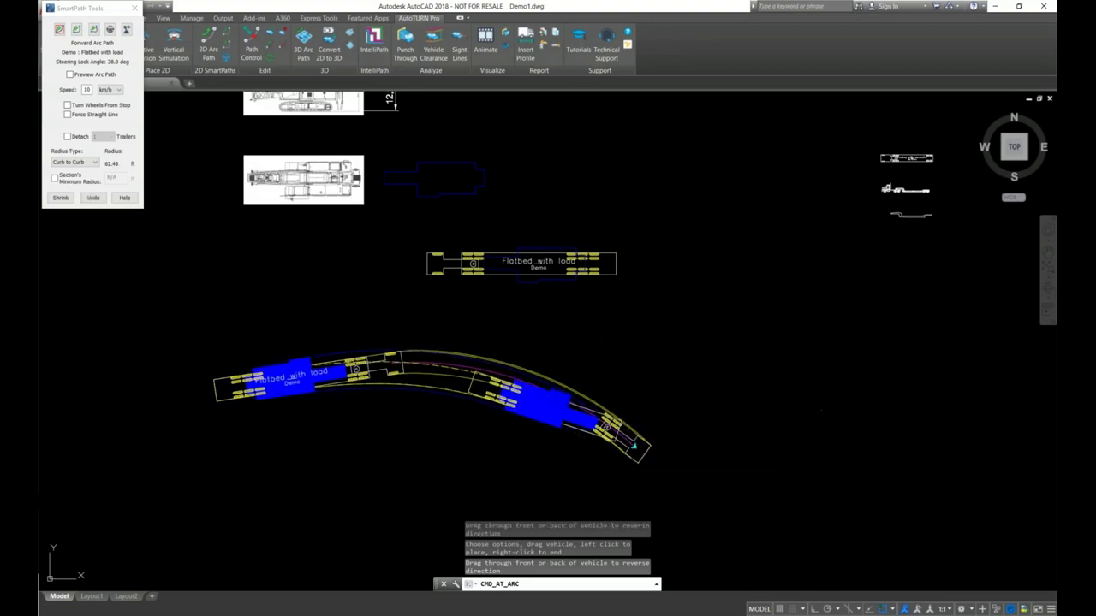
{"action": "right_click", "coordinate": [850, 395]}
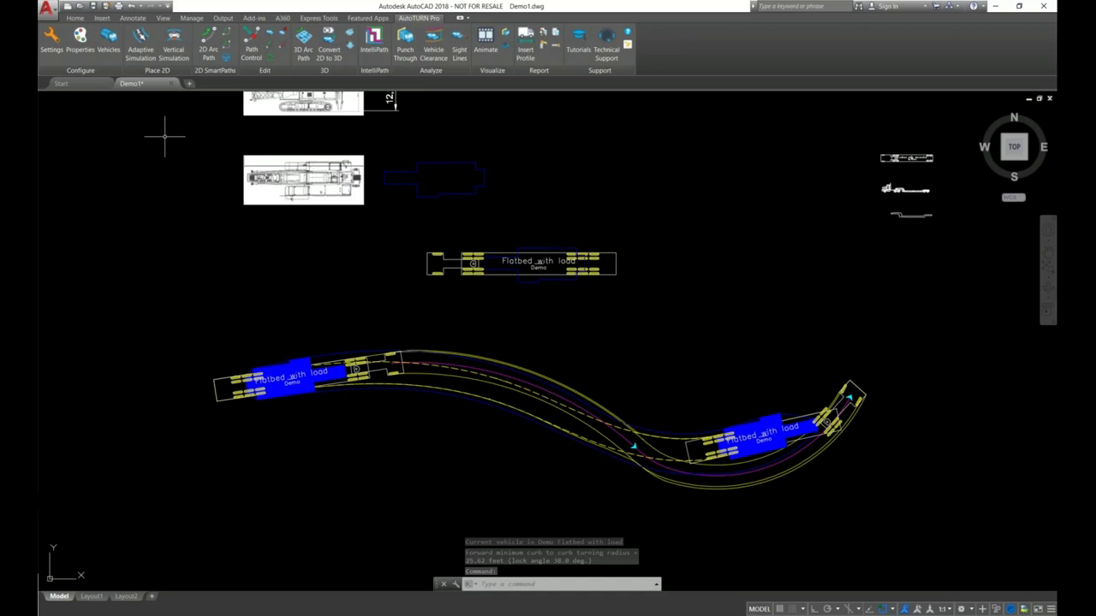
- Open the Demo vehicle Flatbed with load for editing and go to the load definition of its trailer part
{"action": "left_click", "coordinate": [108, 41]}
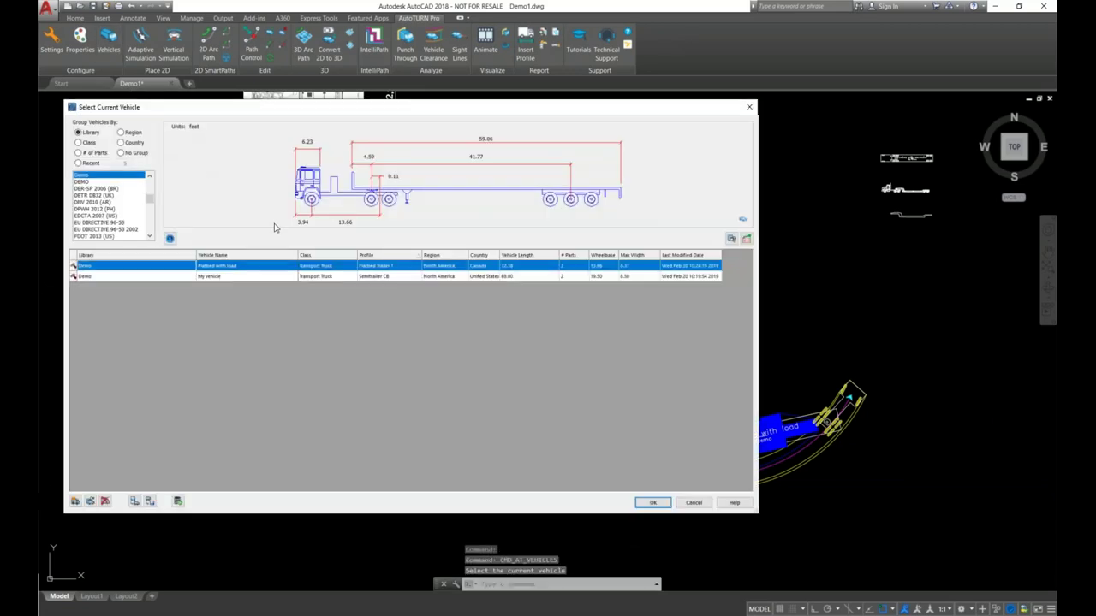
{"action": "left_click", "coordinate": [652, 503]}
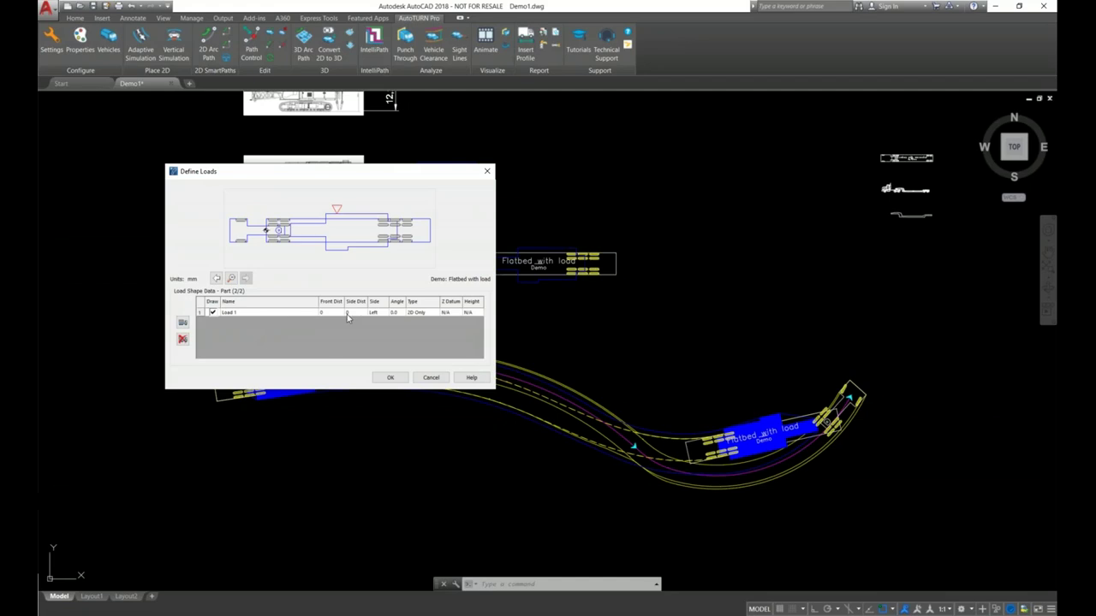
{"action": "left_click", "coordinate": [418, 315]}
{"action": "left_click", "coordinate": [429, 314]}
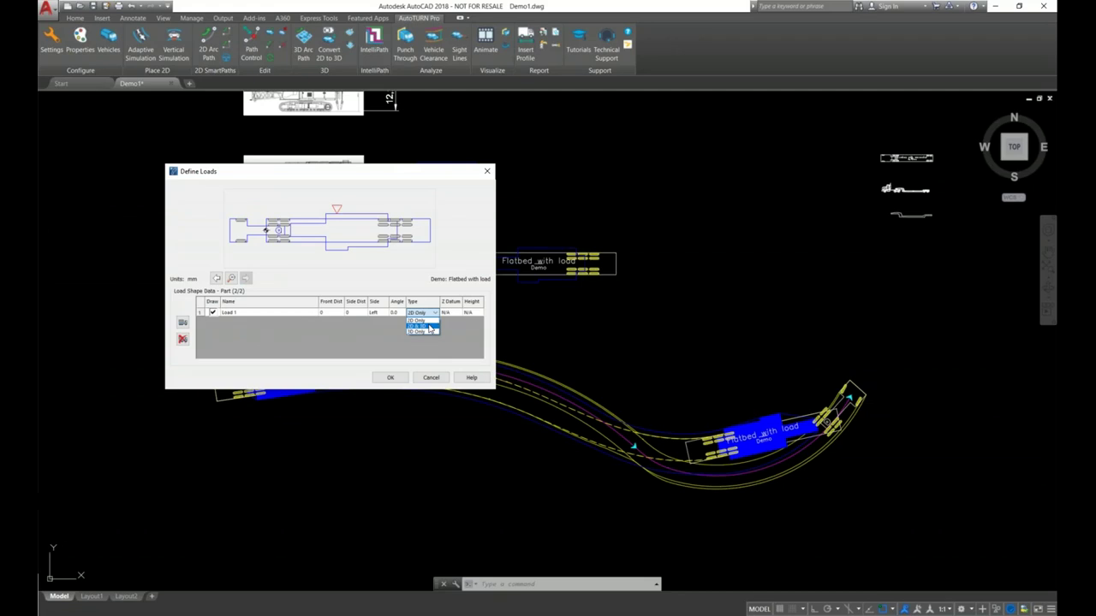
{"action": "left_click", "coordinate": [430, 327]}
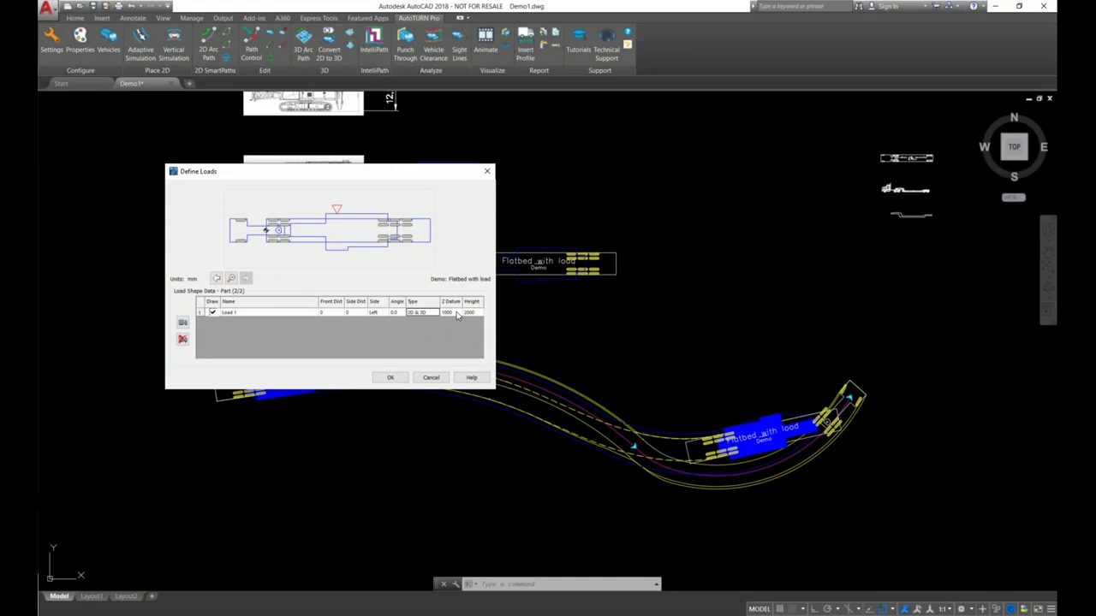
{"action": "left_click", "coordinate": [455, 314]}
{"action": "left_click", "coordinate": [456, 314]}
{"action": "type", "text": "5"}
{"action": "left_click", "coordinate": [429, 380]}
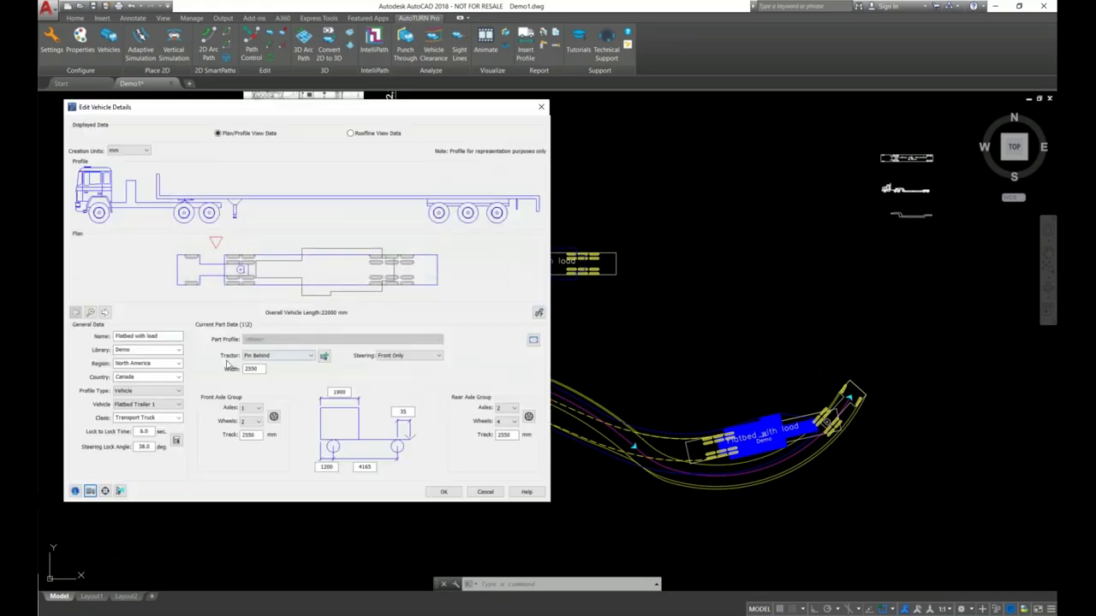
- Review the vehicle's roofline data, reopen its load definition and set the trailer load's type to 2D & 3D
{"action": "left_click", "coordinate": [351, 134]}
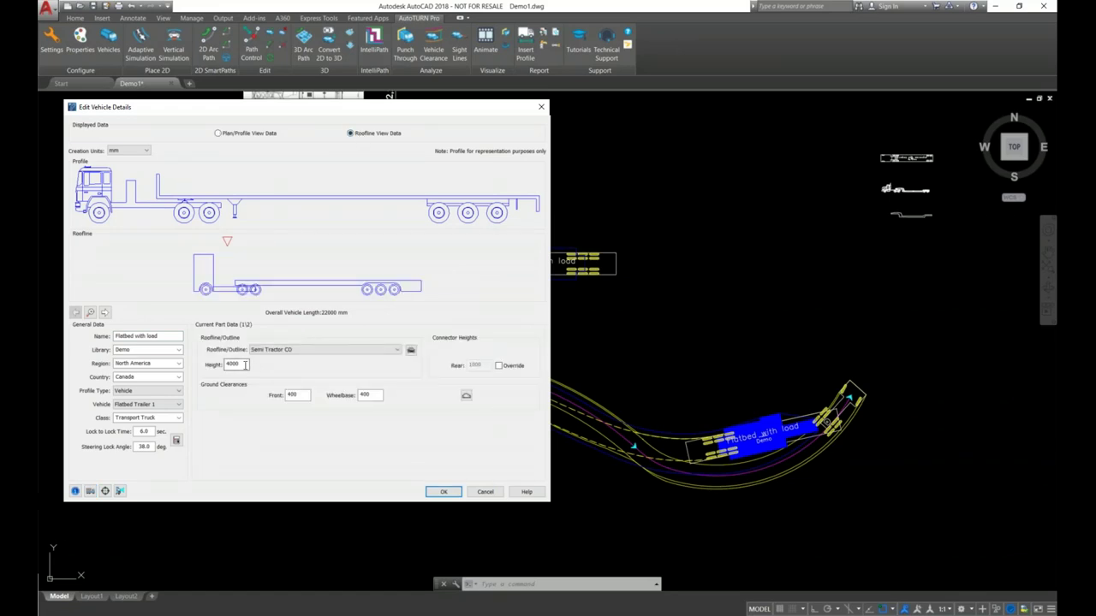
{"action": "left_click", "coordinate": [89, 492]}
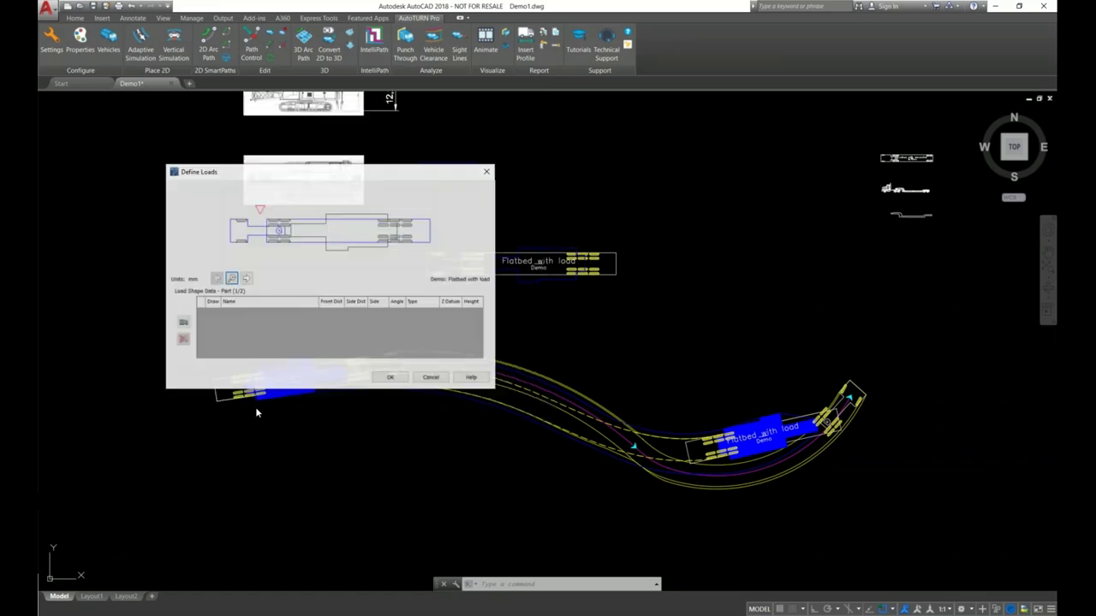
{"action": "left_click", "coordinate": [246, 278]}
{"action": "left_click", "coordinate": [420, 312]}
{"action": "left_click", "coordinate": [435, 313]}
{"action": "left_click", "coordinate": [433, 323]}
- Set the trailer load's Z datum to 4000 mm and its height to 12280 mm
{"action": "left_click", "coordinate": [451, 312]}
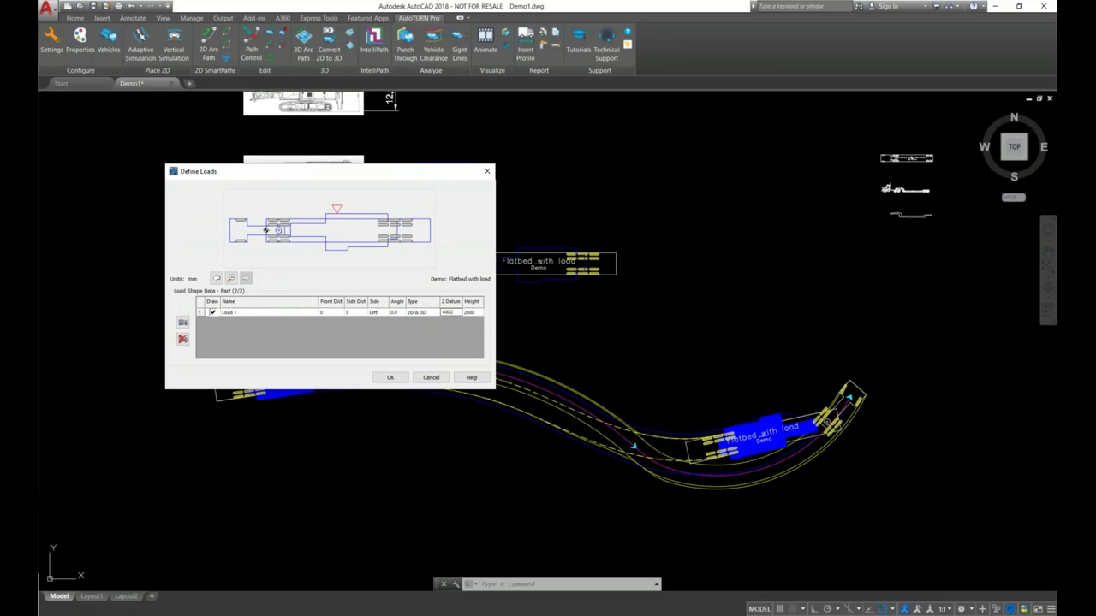
{"action": "type", "text": "4000"}
{"action": "left_click", "coordinate": [477, 313]}
{"action": "left_click", "coordinate": [478, 314]}
{"action": "key", "text": "BackSpace"}
{"action": "key", "text": "BackSpace"}
{"action": "key", "text": "BackSpace"}
{"action": "key", "text": "BackSpace"}
{"action": "type", "text": "12"}
{"action": "type", "text": "280"}
- Revise the trailer load's Z datum, set its height to 8500 mm, and save the vehicle as current
{"action": "left_click", "coordinate": [460, 313]}
{"action": "left_click", "coordinate": [456, 313]}
{"action": "key", "text": "BackSpace"}
{"action": "key", "text": "BackSpace"}
{"action": "type", "text": "150"}
{"action": "left_click", "coordinate": [478, 313]}
{"action": "key", "text": "BackSpace"}
{"action": "key", "text": "BackSpace"}
{"action": "key", "text": "BackSpace"}
{"action": "key", "text": "BackSpace"}
{"action": "key", "text": "BackSpace"}
{"action": "type", "text": "8500"}
{"action": "left_click", "coordinate": [390, 377]}
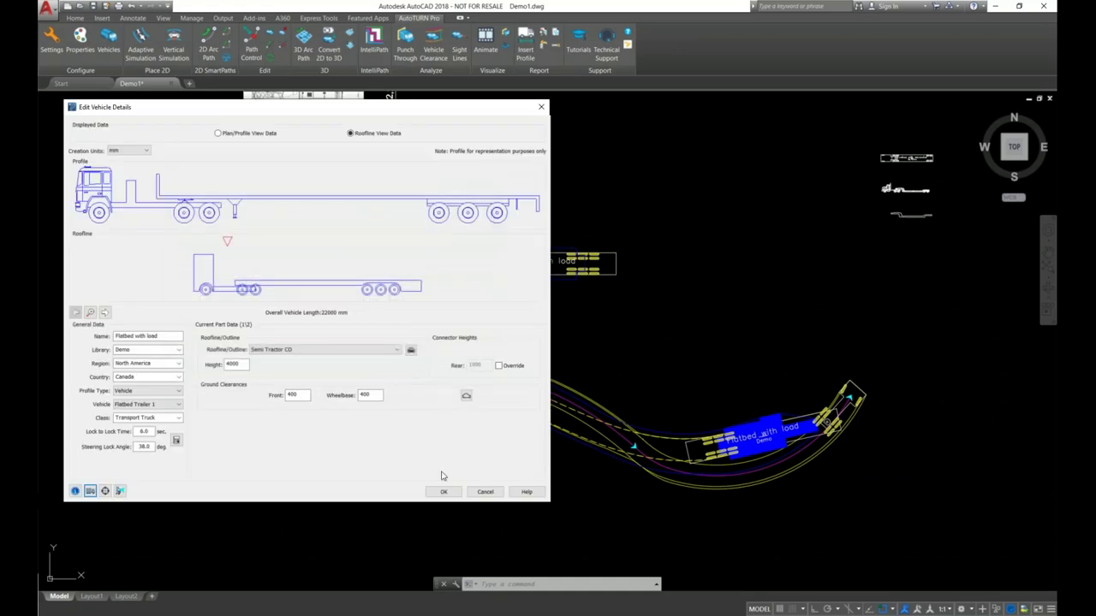
{"action": "left_click", "coordinate": [444, 492]}
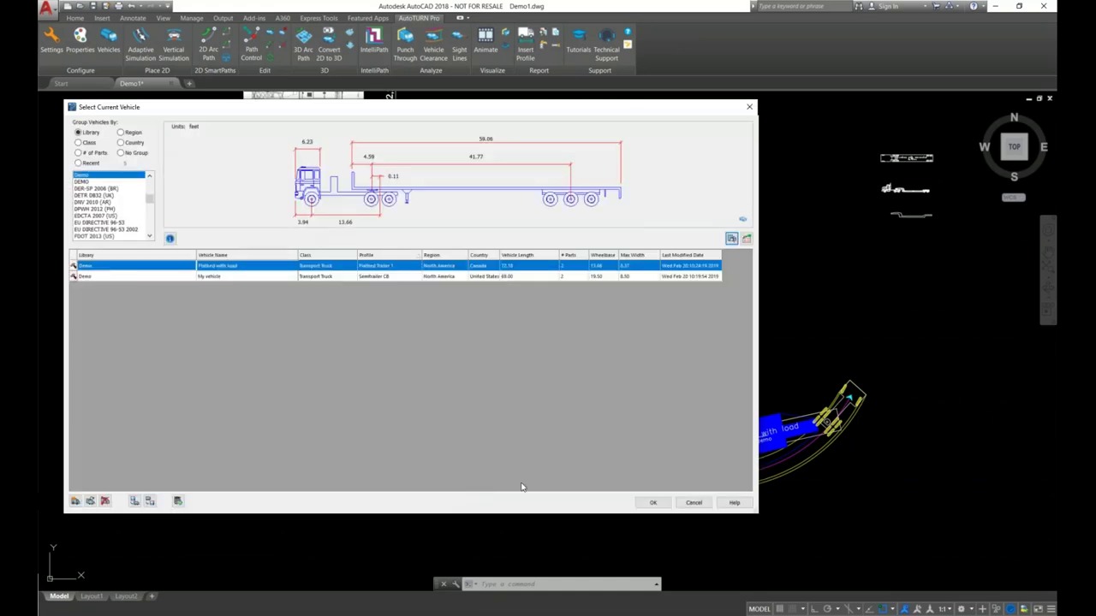
{"action": "left_click", "coordinate": [650, 503]}
- Generate a 3D arc path for the loaded flatbed on the XY plane, in empty space below the S-shaped 2D path
{"action": "scroll", "coordinate": [651, 445], "scroll_direction": "down", "scroll_amount": 5}
{"action": "scroll", "coordinate": [530, 244], "scroll_direction": "up", "scroll_amount": 4}
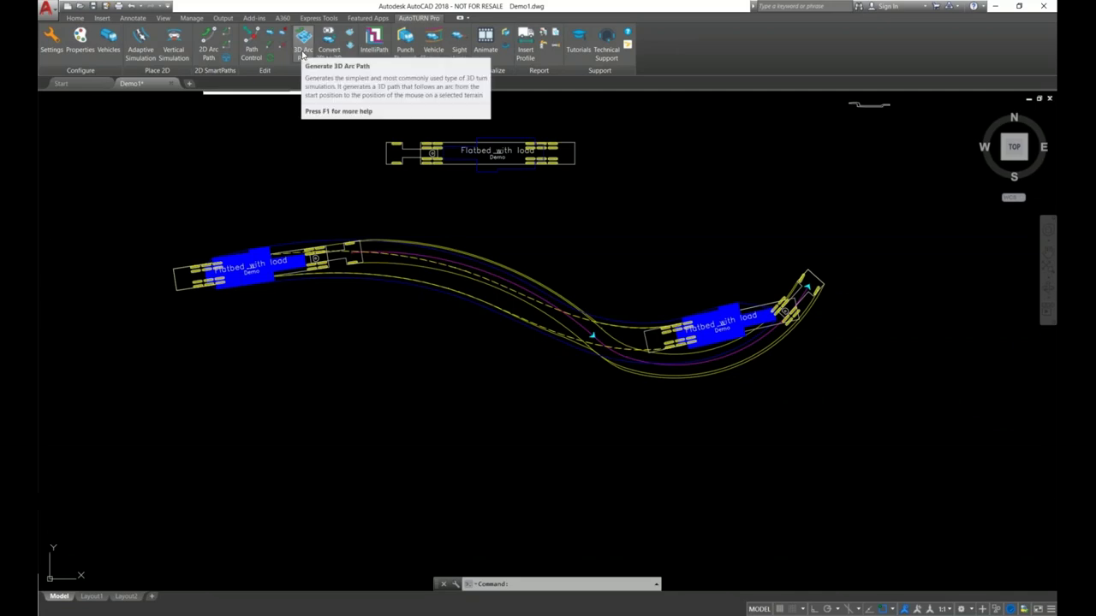
{"action": "left_click", "coordinate": [301, 51]}
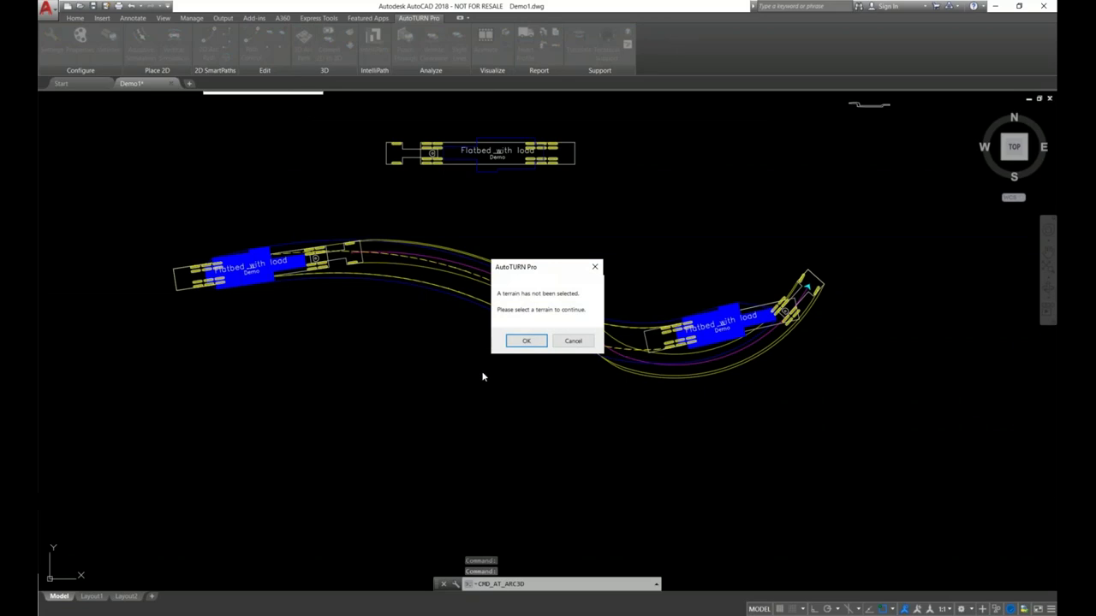
{"action": "left_click", "coordinate": [528, 341]}
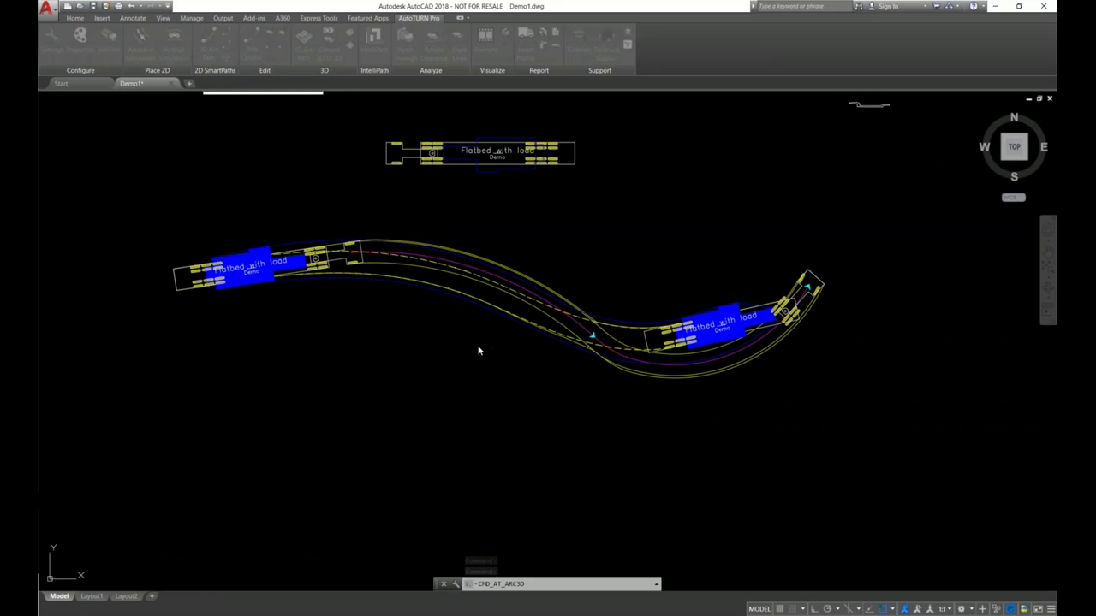
{"action": "left_click", "coordinate": [81, 30]}
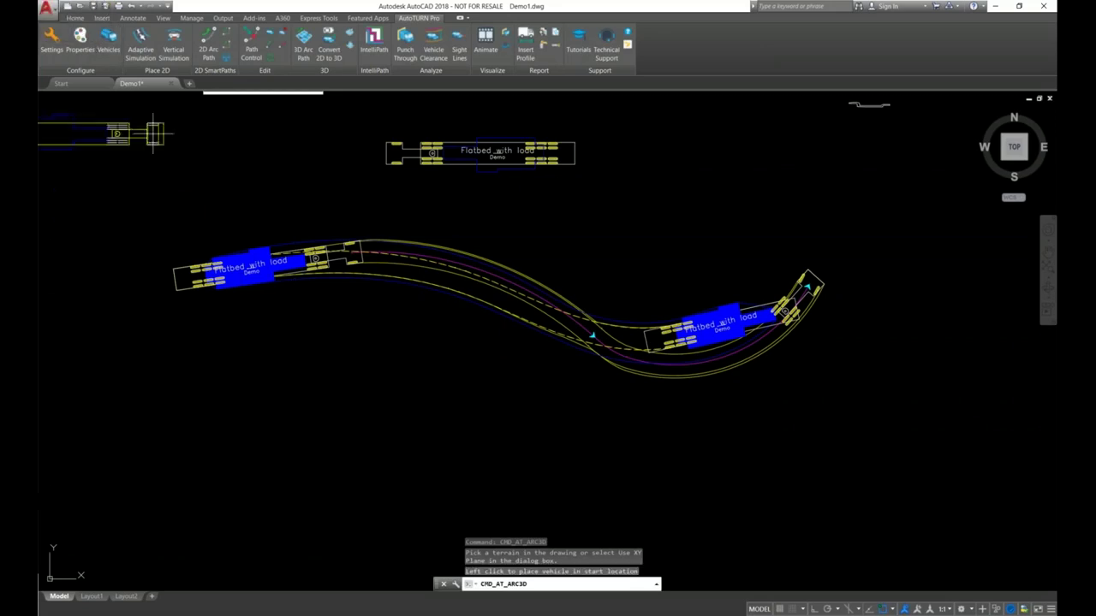
{"action": "scroll", "coordinate": [300, 282], "scroll_direction": "down", "scroll_amount": 3}
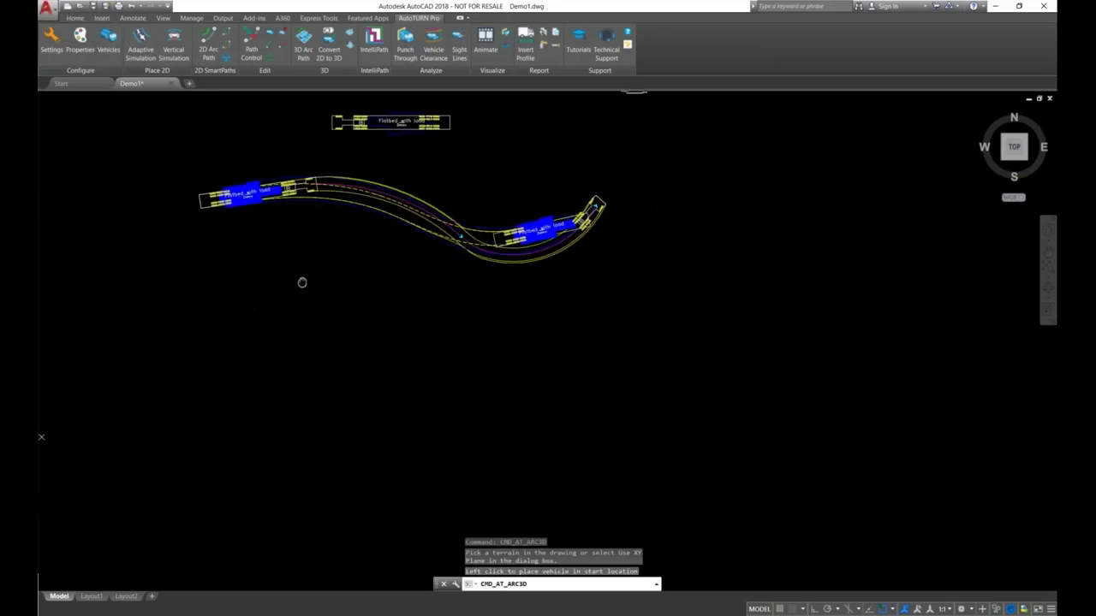
{"action": "scroll", "coordinate": [299, 289], "scroll_direction": "up", "scroll_amount": 3}
{"action": "left_click", "coordinate": [298, 350]}
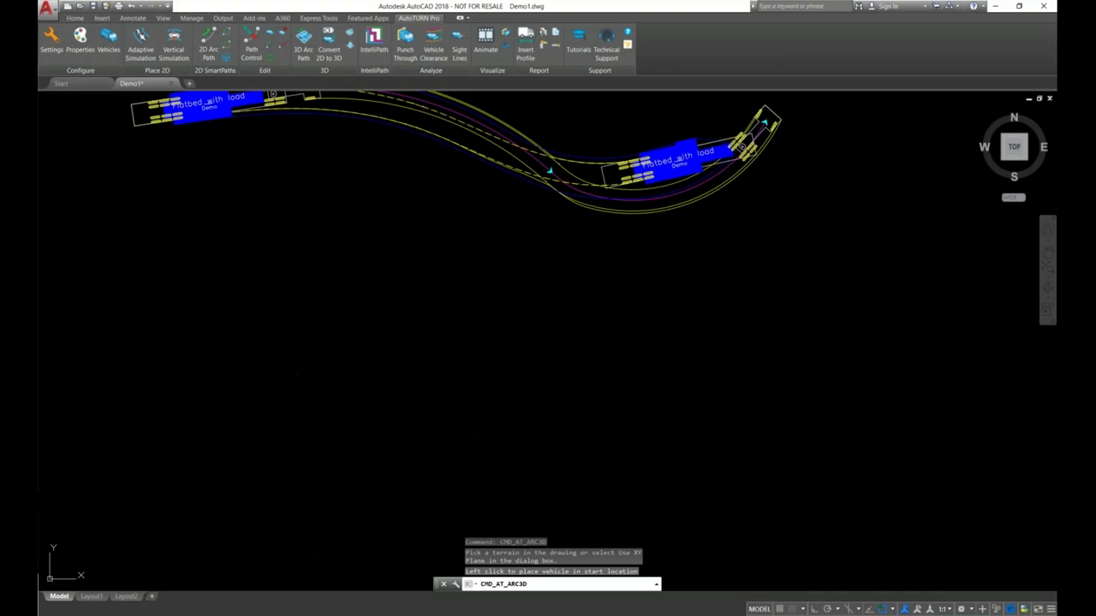
{"action": "left_click", "coordinate": [334, 342]}
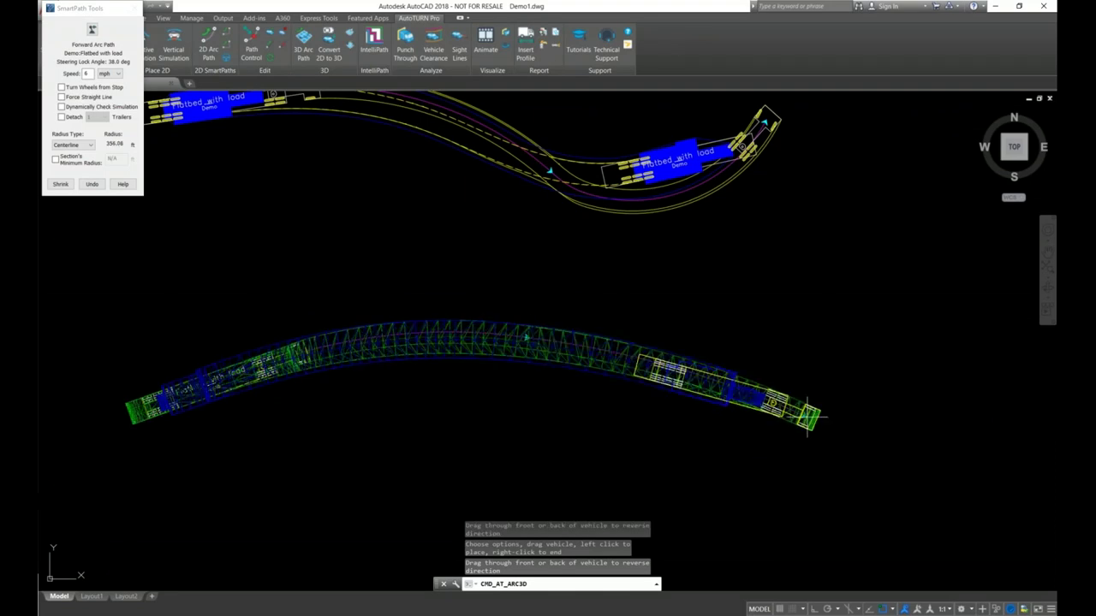
{"action": "right_click", "coordinate": [806, 417]}
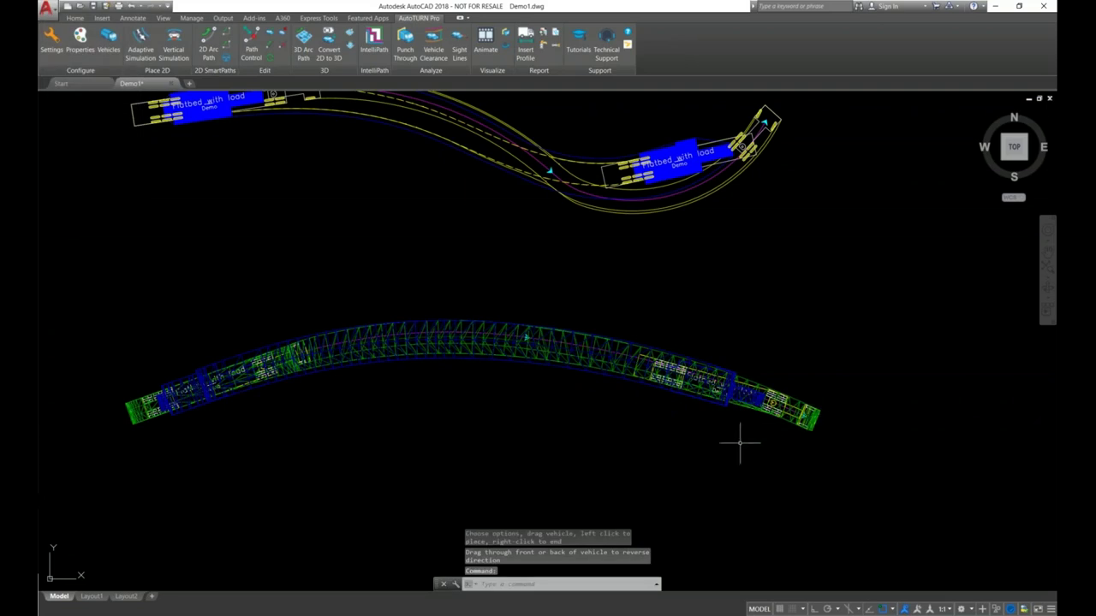
- Orbit the model to inspect the load's height along the 3D path, and return to the top view
{"action": "type", "text": "ORBIT"}
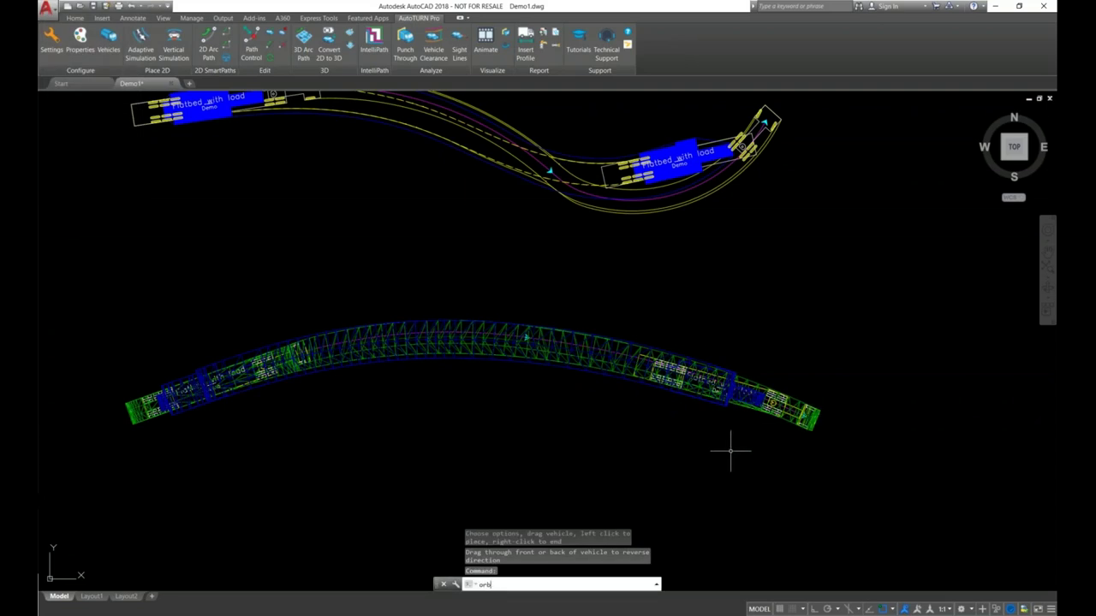
{"action": "key", "text": "Return"}
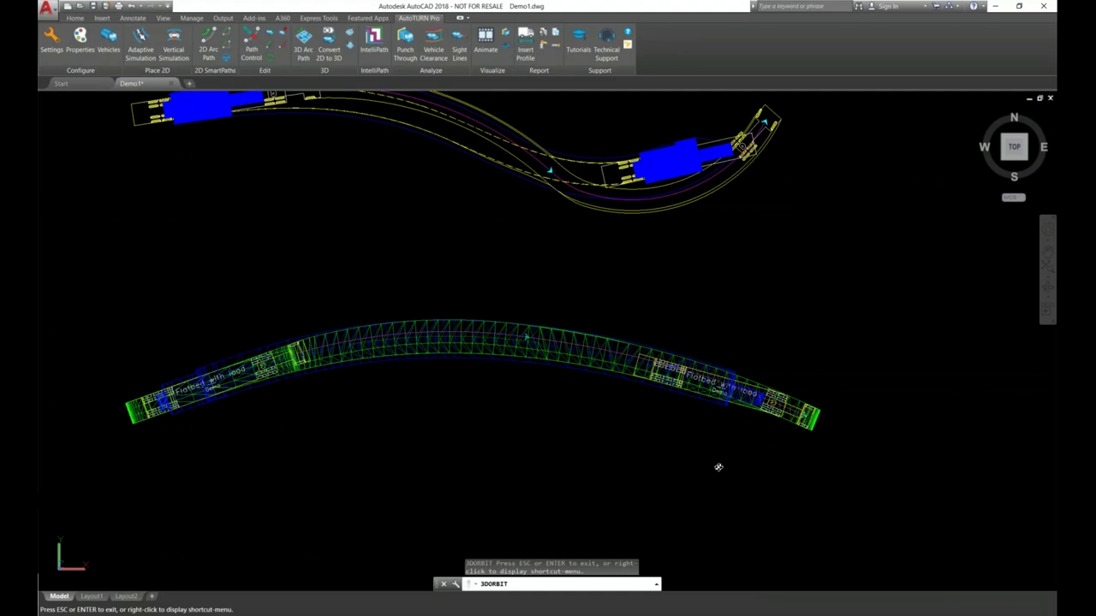
{"action": "left_click_drag", "start_coordinate": [707, 468], "coordinate": [653, 301]}
{"action": "left_click_drag", "start_coordinate": [580, 331], "coordinate": [575, 402]}
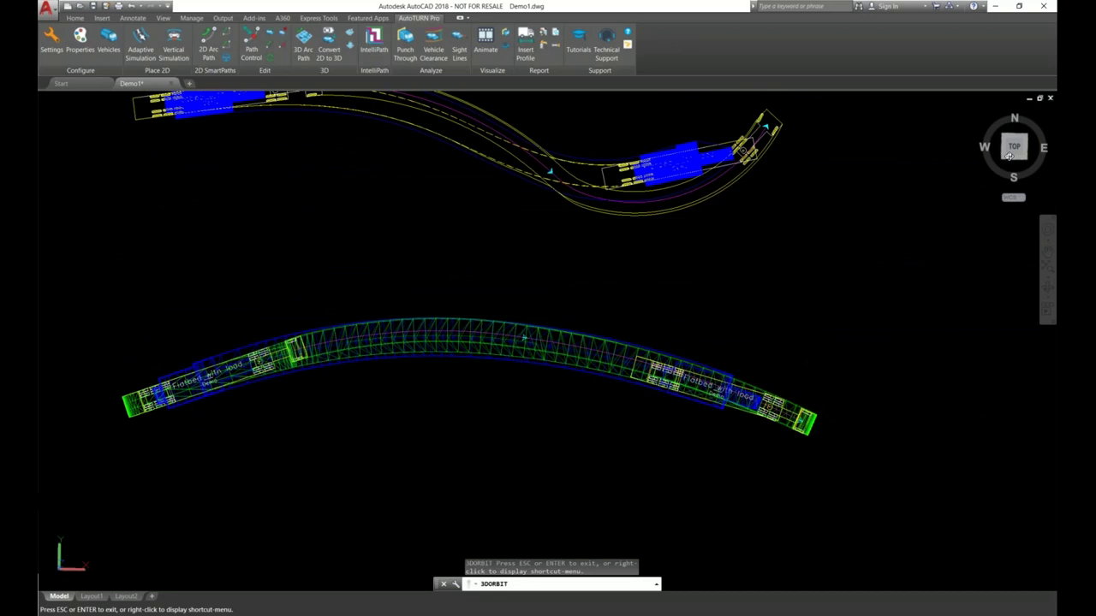
{"action": "key", "text": "Escape"}
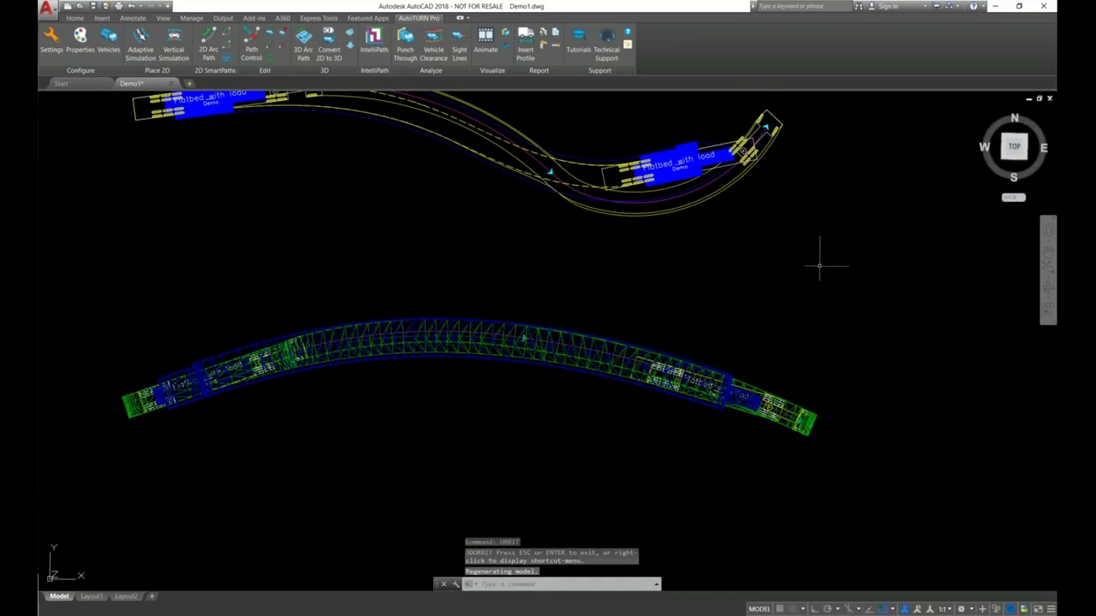
{"action": "left_click", "coordinate": [1014, 147]}
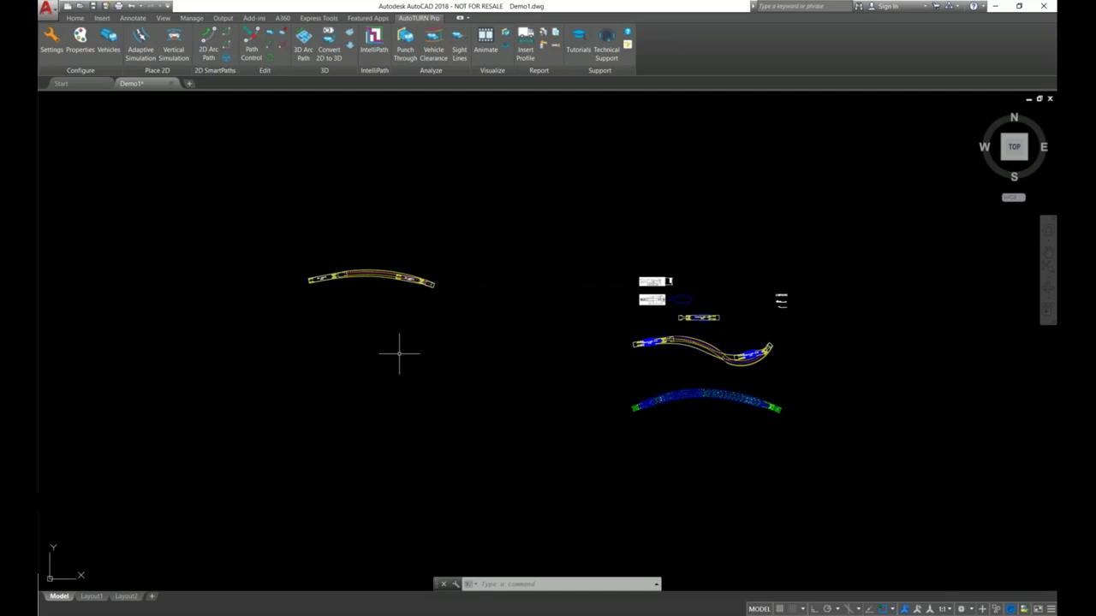
- Open the vehicle libraries and browse the vehicles of the SPECIAL TRANSPORT library
{"action": "left_click", "coordinate": [109, 50]}
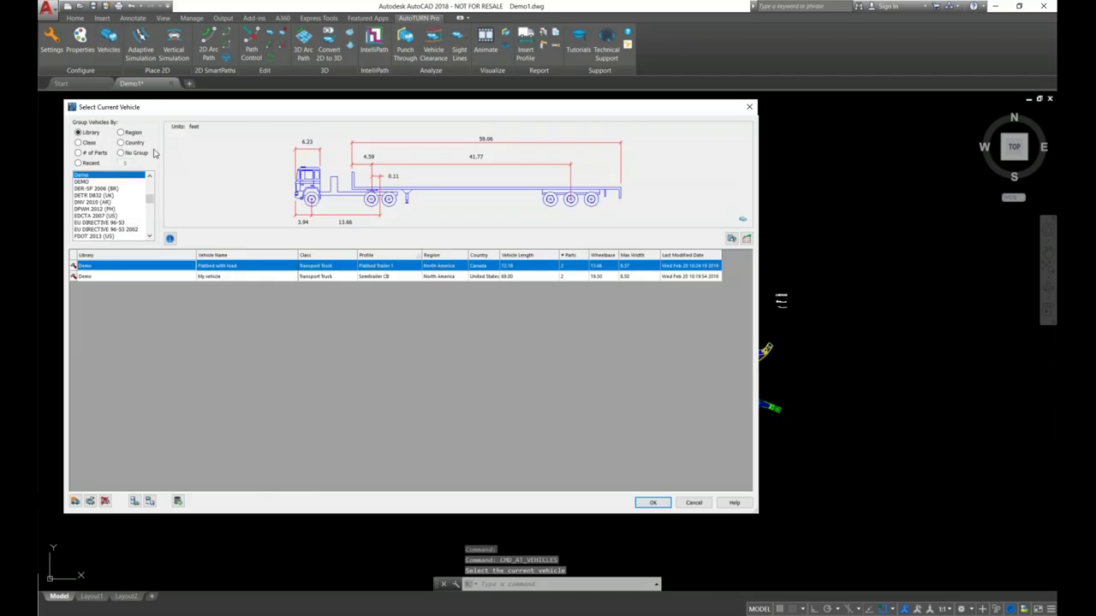
{"action": "left_click_drag", "start_coordinate": [150, 201], "coordinate": [149, 183]}
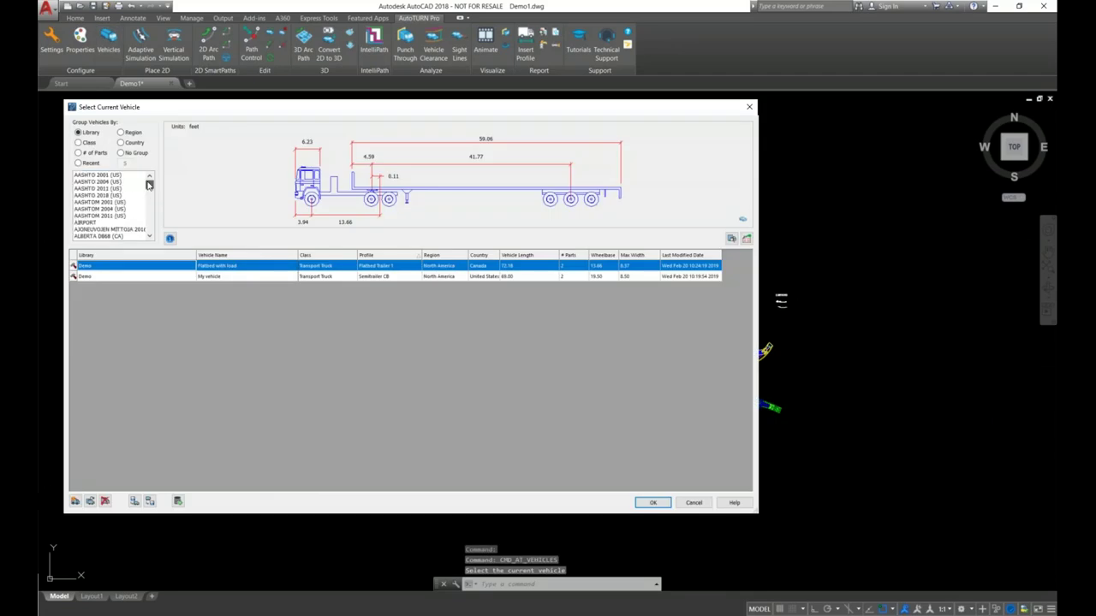
{"action": "left_click", "coordinate": [99, 189]}
{"action": "key", "text": "End"}
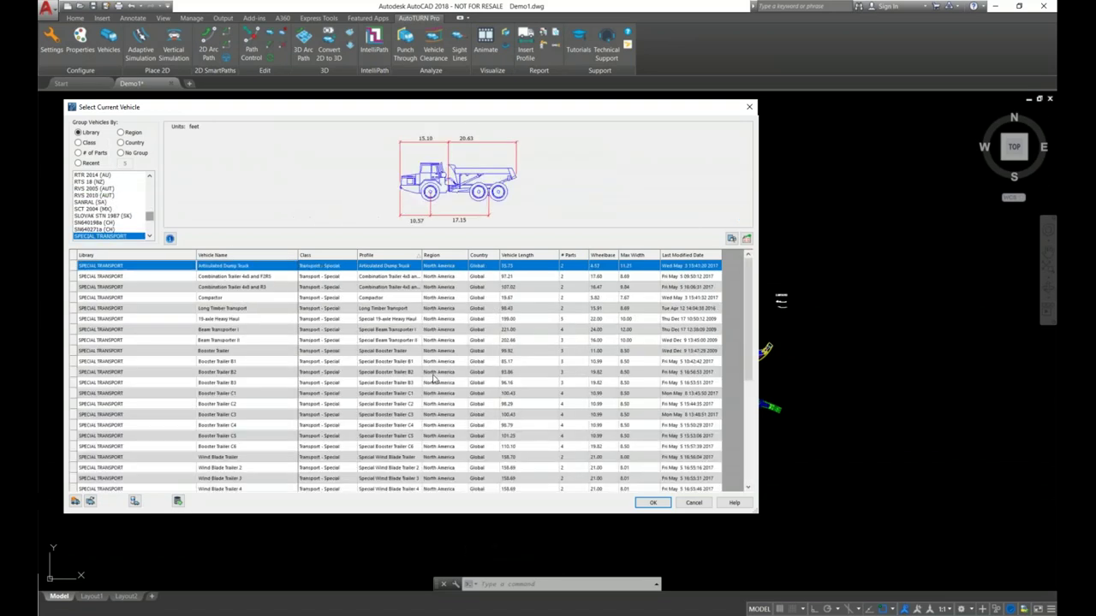
{"action": "scroll", "coordinate": [436, 378], "scroll_direction": "down", "scroll_amount": 1}
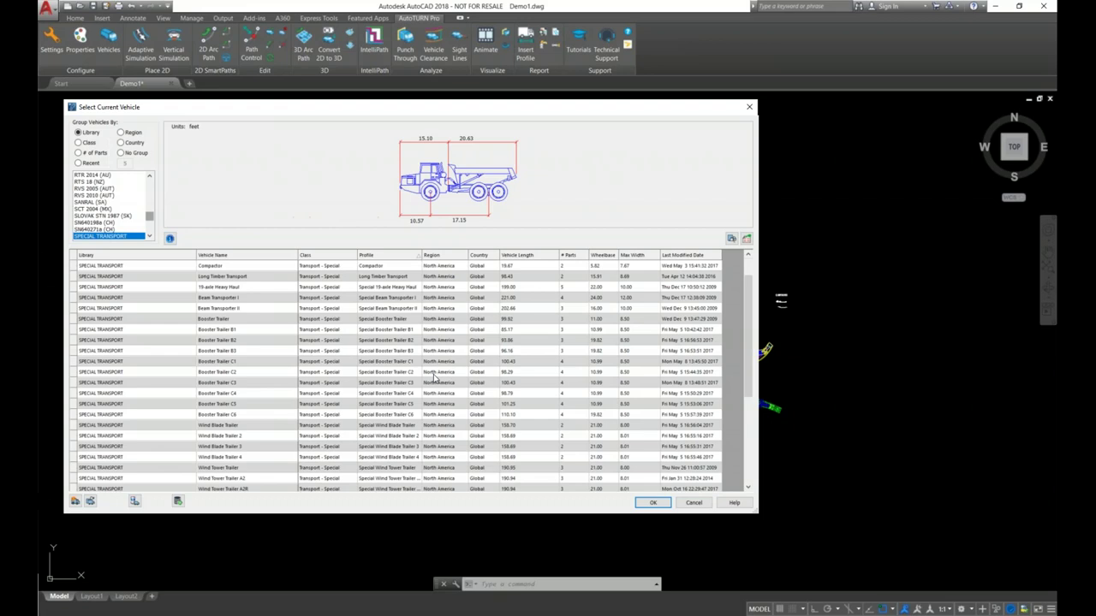
{"action": "scroll", "coordinate": [435, 377], "scroll_direction": "down", "scroll_amount": 5}
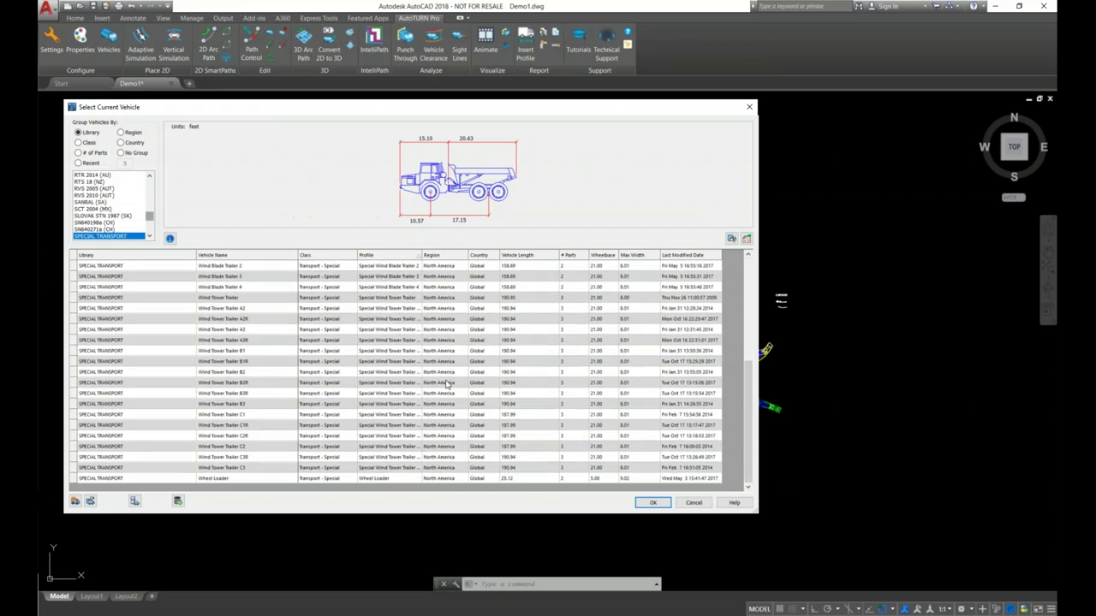
{"action": "scroll", "coordinate": [446, 385], "scroll_direction": "up", "scroll_amount": 2}
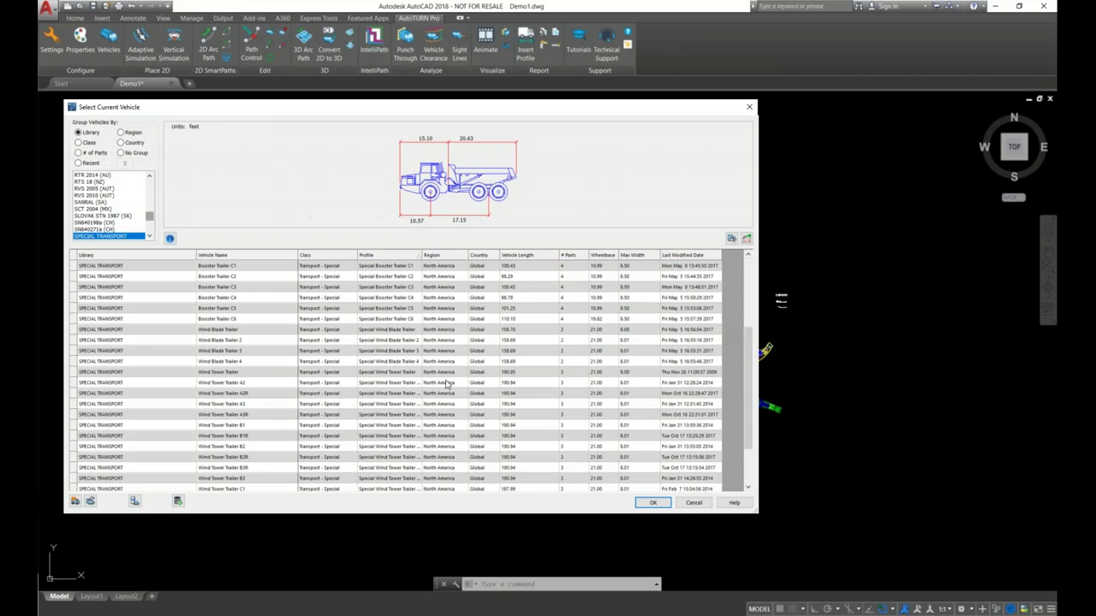
- Start a copy of the Booster Trailer C3 from the SPECIAL TRANSPORT library
{"action": "scroll", "coordinate": [446, 384], "scroll_direction": "up", "scroll_amount": 1}
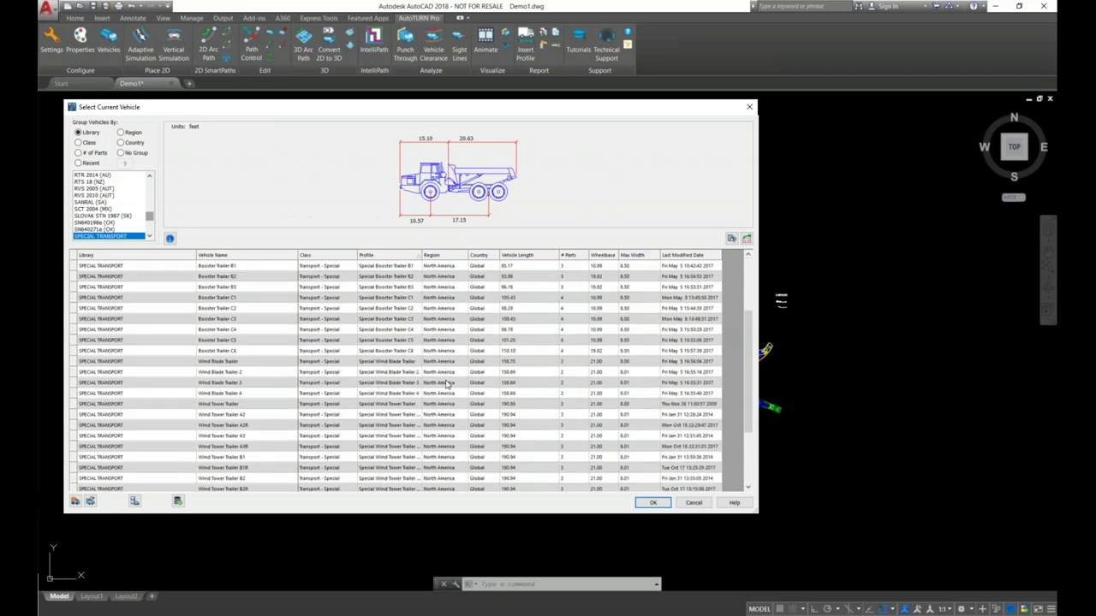
{"action": "scroll", "coordinate": [446, 385], "scroll_direction": "up", "scroll_amount": 1}
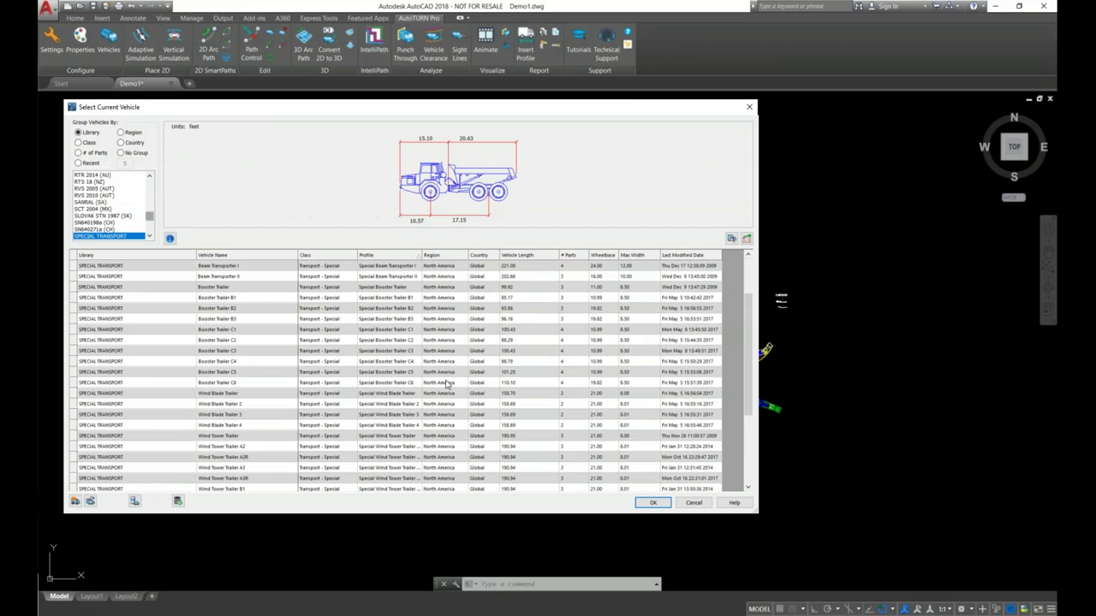
{"action": "left_click", "coordinate": [403, 351]}
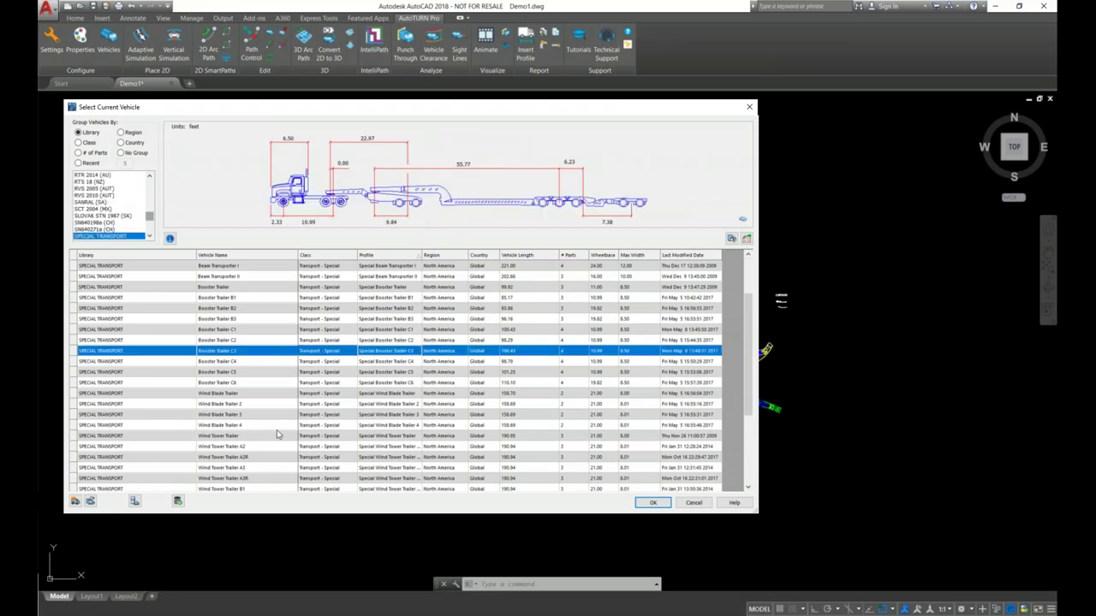
{"action": "left_click", "coordinate": [91, 503]}
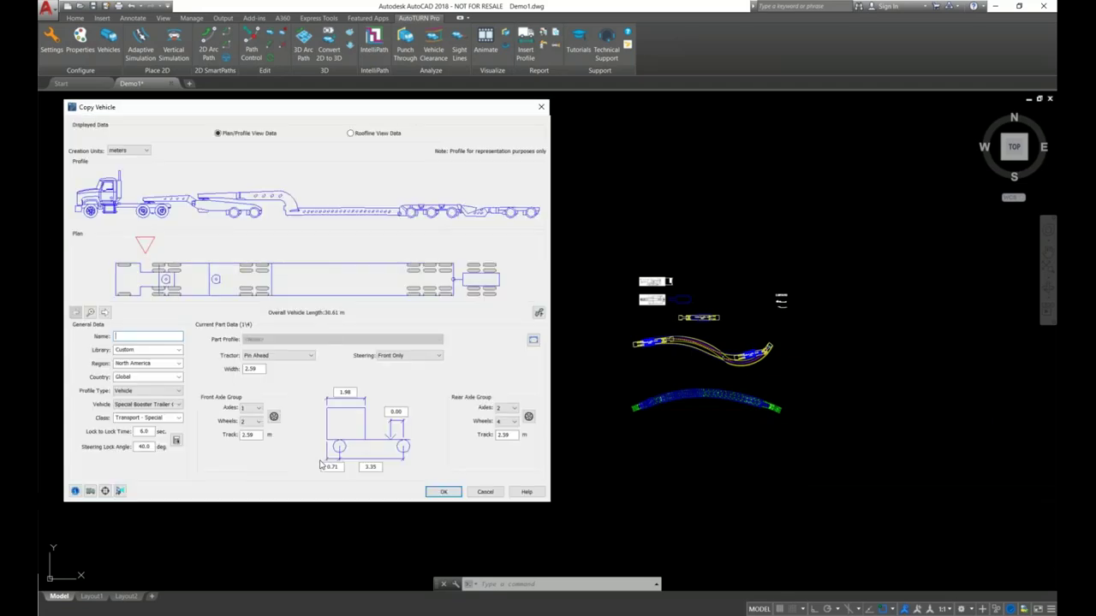
{"action": "left_click_drag", "start_coordinate": [343, 120], "coordinate": [410, 155]}
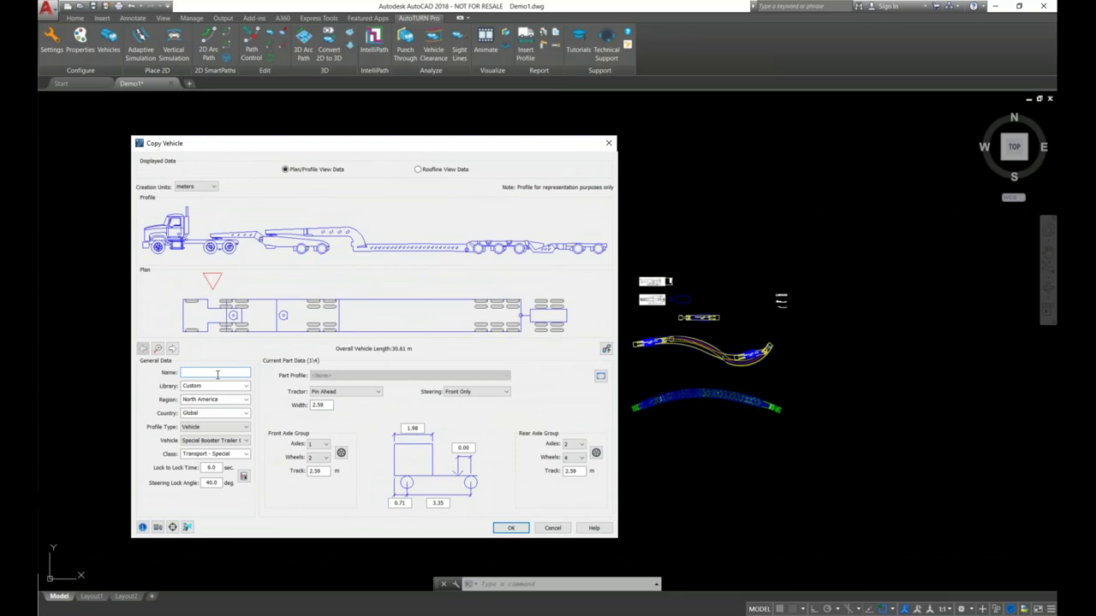
- Name the copied vehicle "Special vehicle" and assign it to the Demo library
{"action": "type", "text": "Special vehicle"}
{"action": "left_click", "coordinate": [244, 386]}
{"action": "left_click", "coordinate": [218, 399]}
{"action": "left_click", "coordinate": [310, 445]}
- Set the steering of the vehicle's fourth part, the rear hitch trailer, to Rear Steerable
{"action": "left_click", "coordinate": [173, 351]}
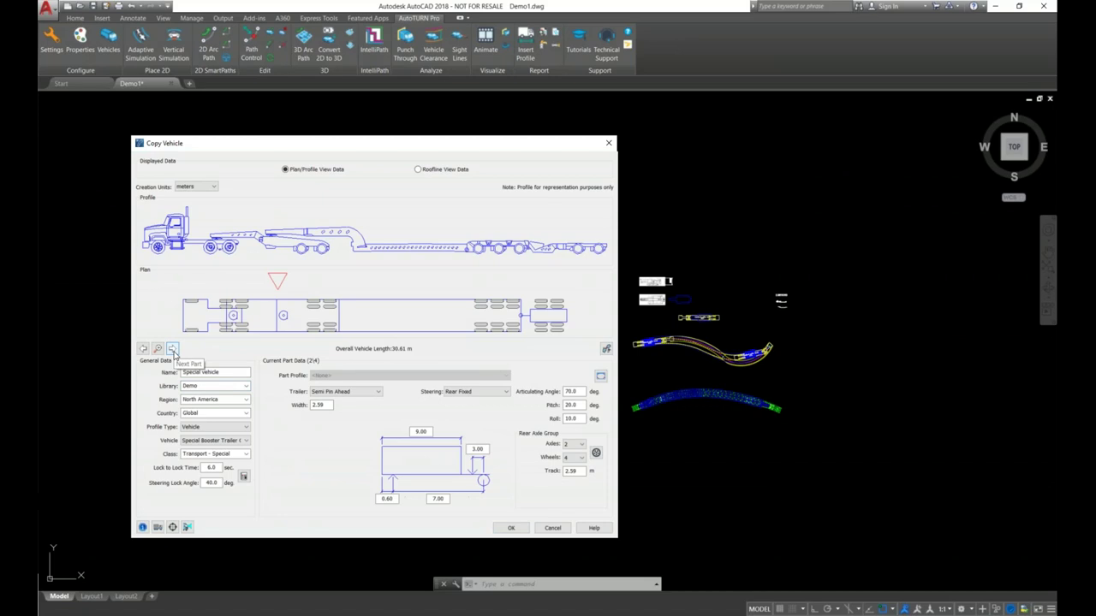
{"action": "left_click", "coordinate": [173, 350]}
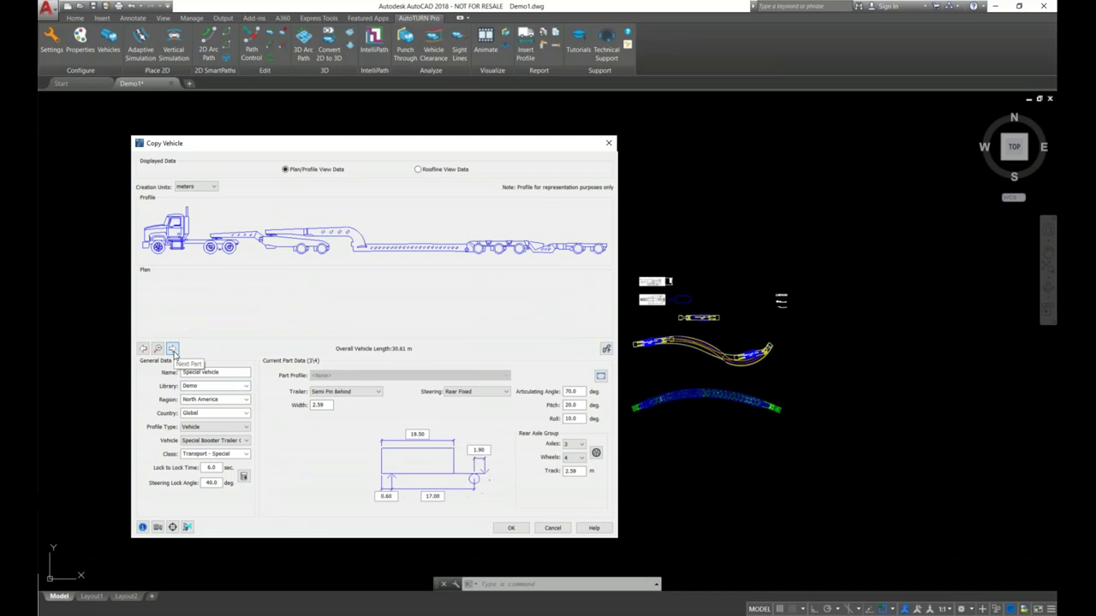
{"action": "left_click", "coordinate": [173, 350]}
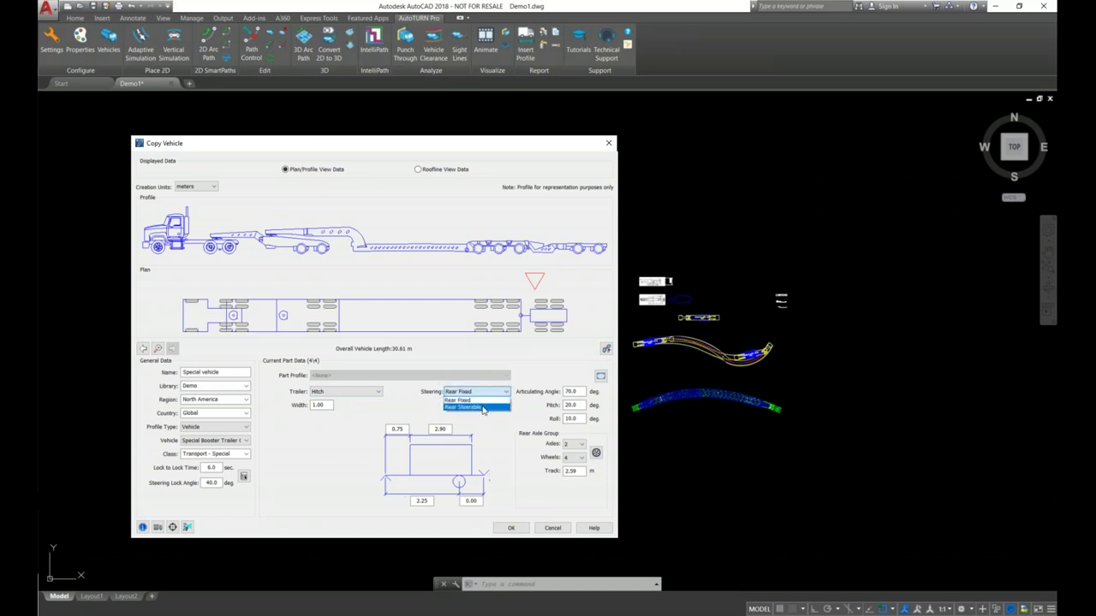
{"action": "left_click", "coordinate": [484, 407]}
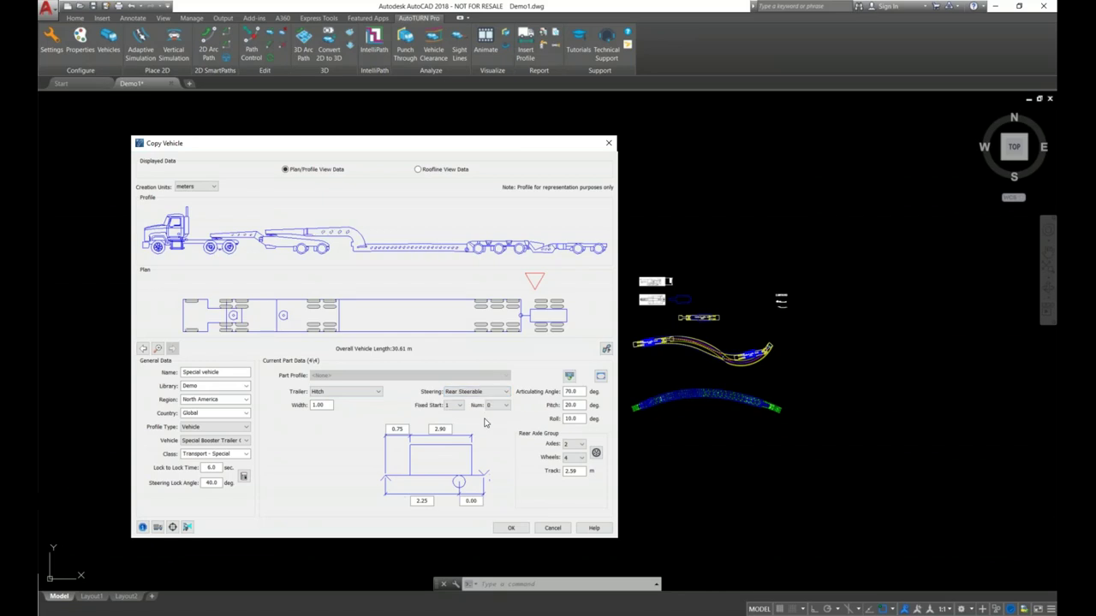
- Open the hitch trailer's steering linkages and link its rear steering to the articulating pivot of Part 1
{"action": "left_click", "coordinate": [569, 377]}
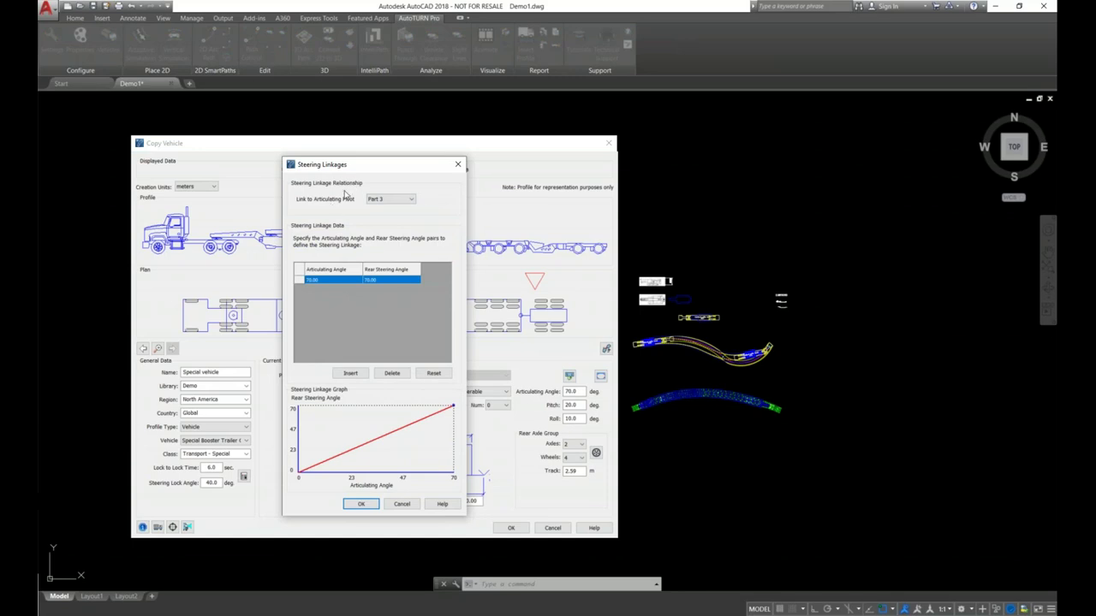
{"action": "left_click", "coordinate": [393, 202]}
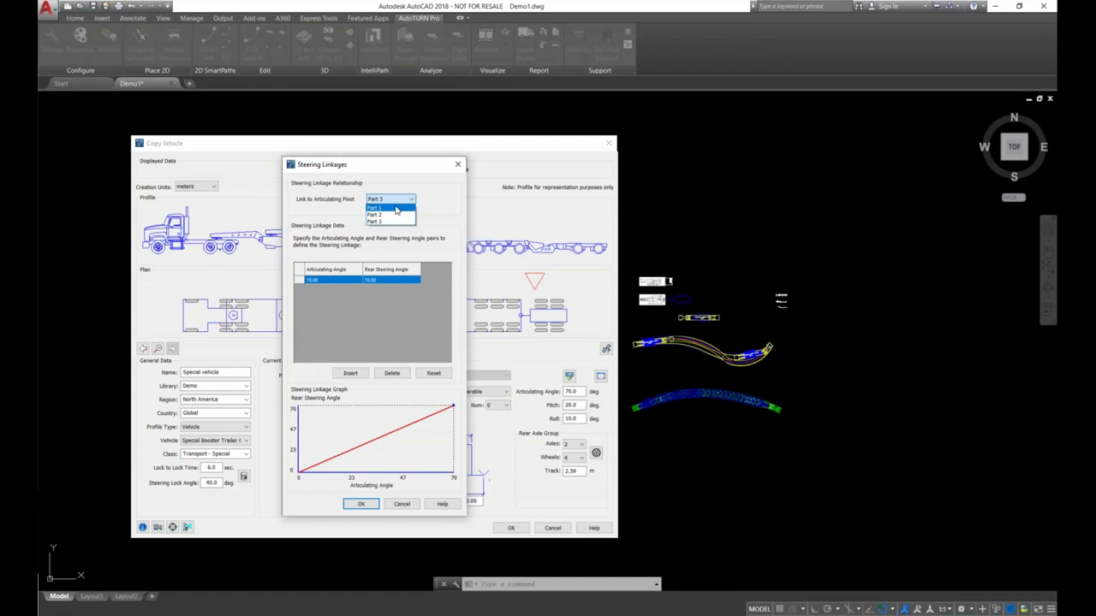
{"action": "left_click", "coordinate": [396, 208]}
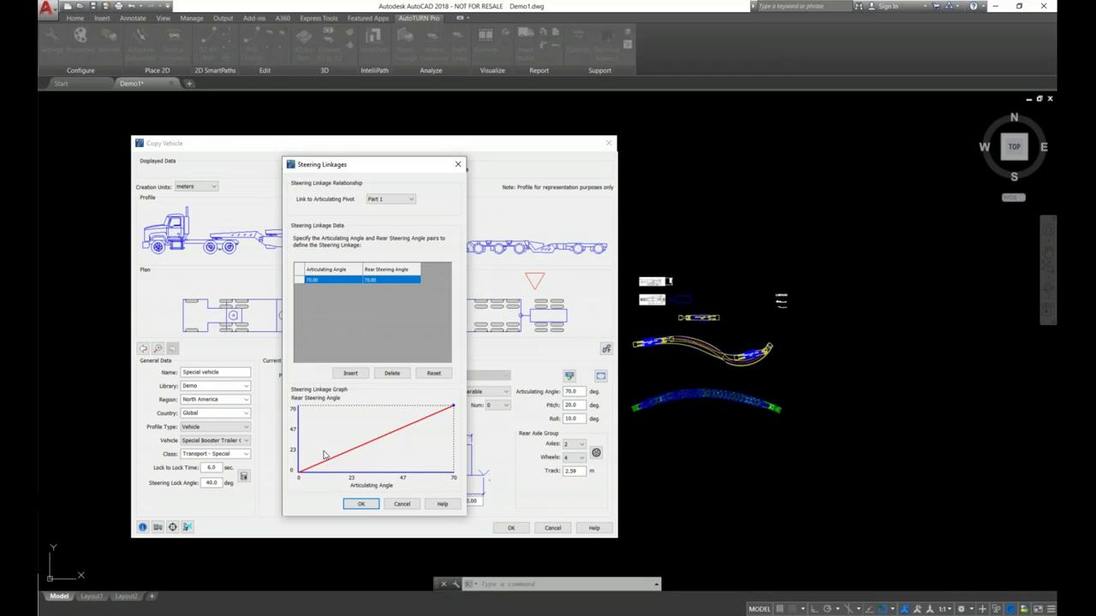
- Insert two more angle pairs into the steering linkage data, set the first pair's rear steering angle to 25, and accept the linkage
{"action": "left_click", "coordinate": [350, 374]}
{"action": "left_click", "coordinate": [350, 377]}
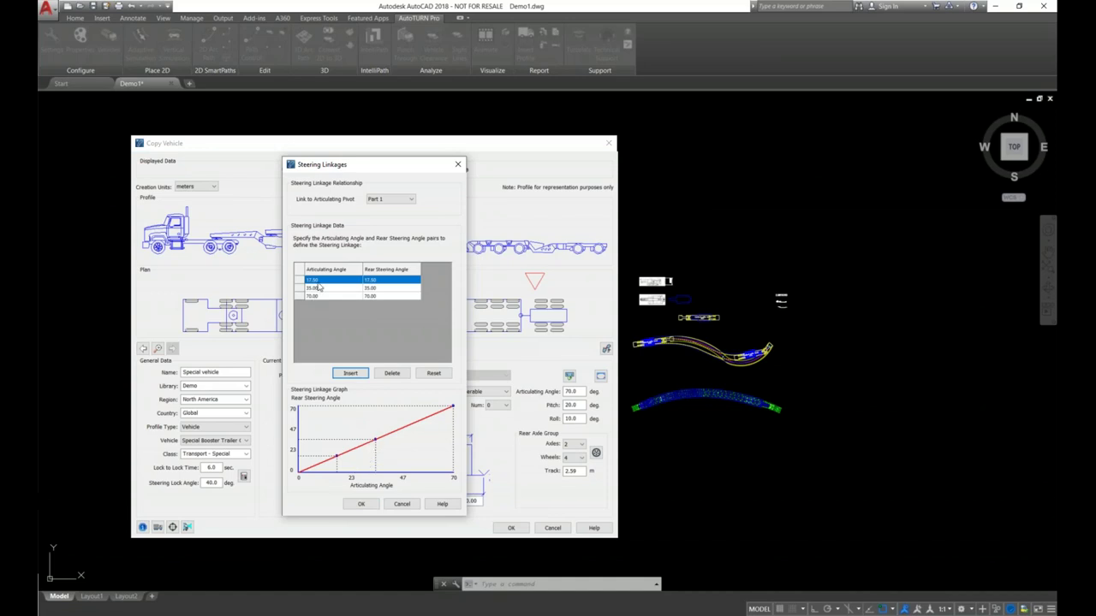
{"action": "left_click", "coordinate": [378, 282]}
{"action": "left_click", "coordinate": [386, 281]}
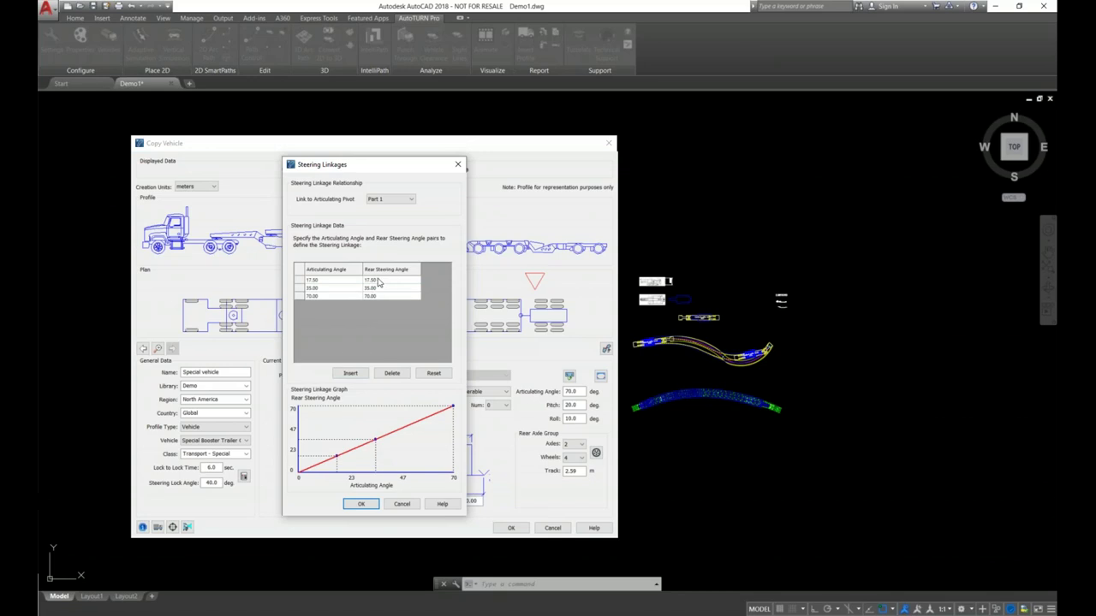
{"action": "left_click", "coordinate": [378, 281]}
{"action": "left_click", "coordinate": [378, 282]}
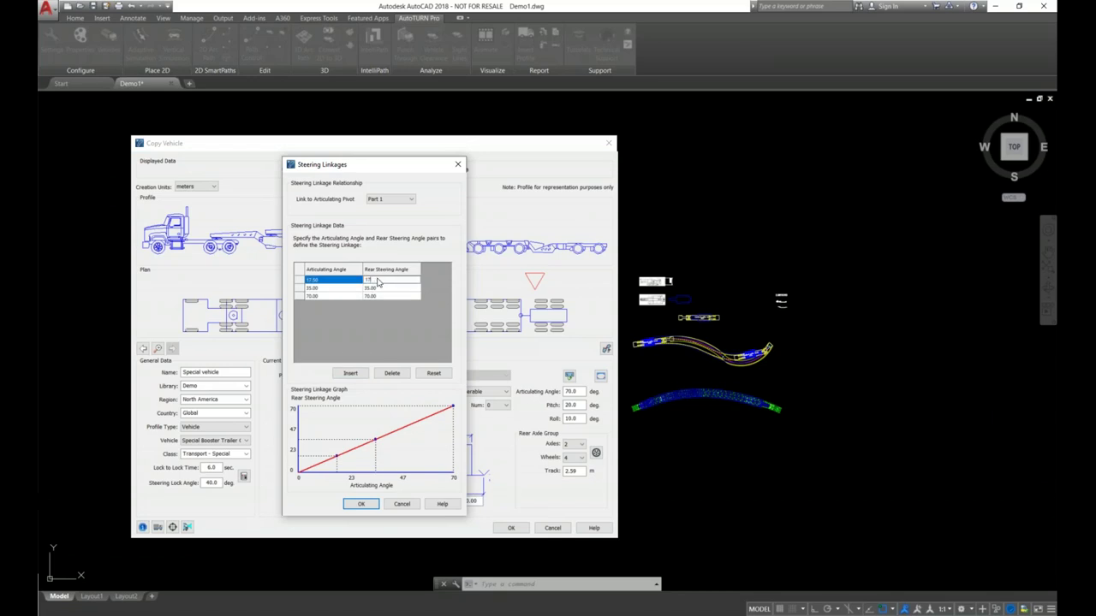
{"action": "type", "text": "25"}
{"action": "left_click", "coordinate": [361, 503]}
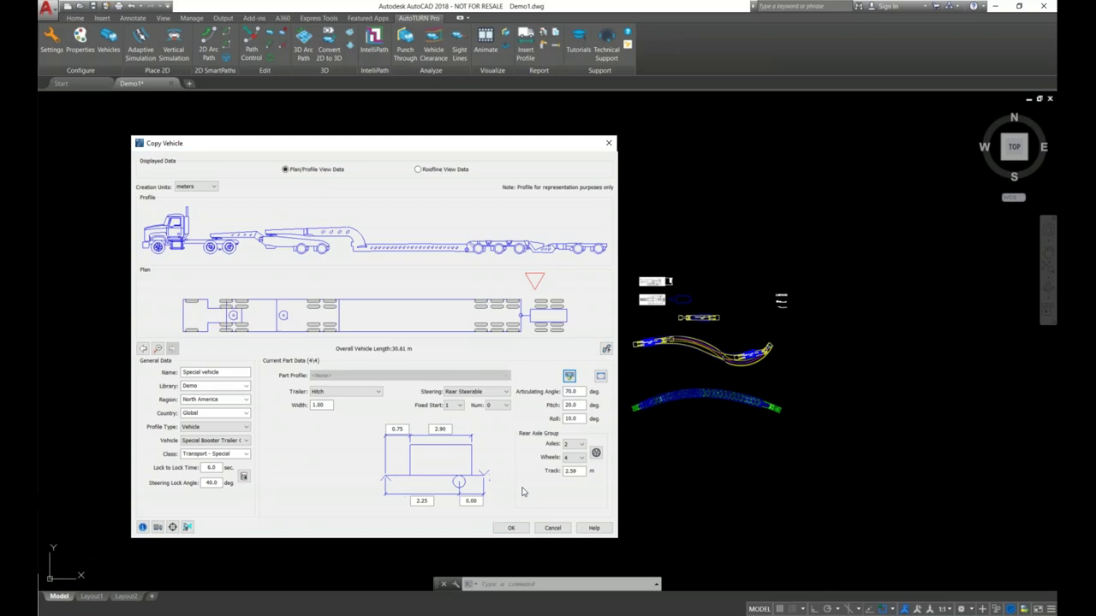
- Save the customized special vehicle to the Demo library and select it as the current vehicle
{"action": "left_click", "coordinate": [514, 529]}
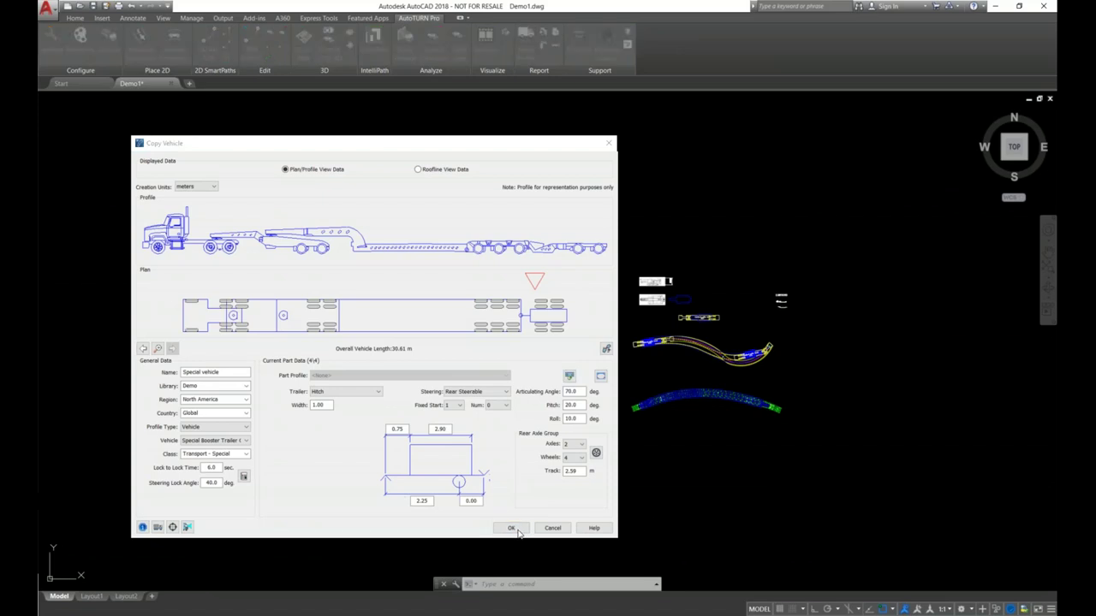
{"action": "left_click", "coordinate": [540, 349]}
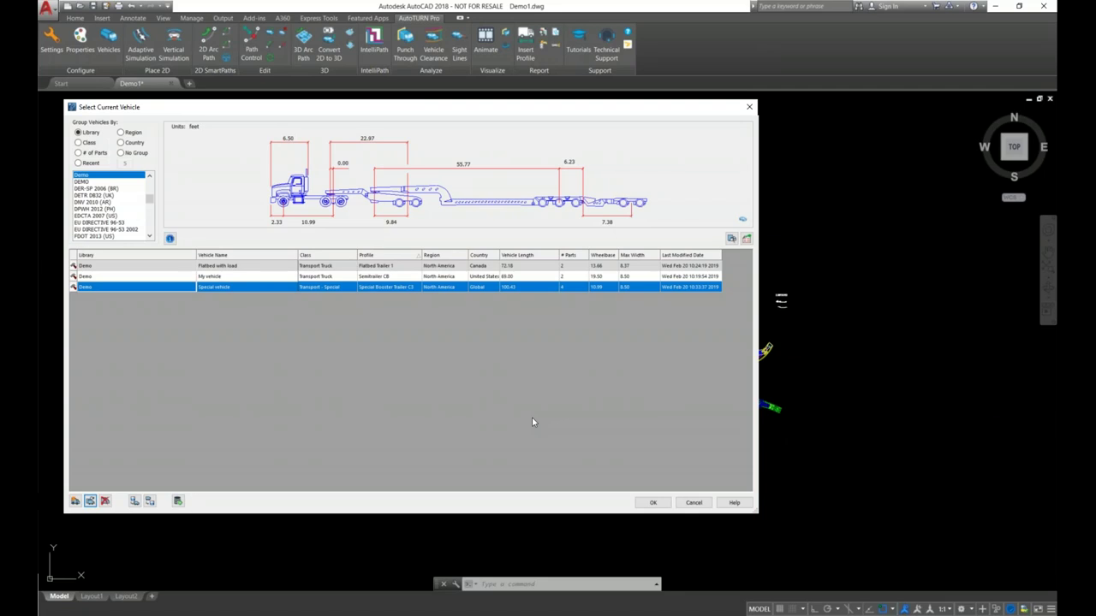
{"action": "left_click", "coordinate": [655, 503]}
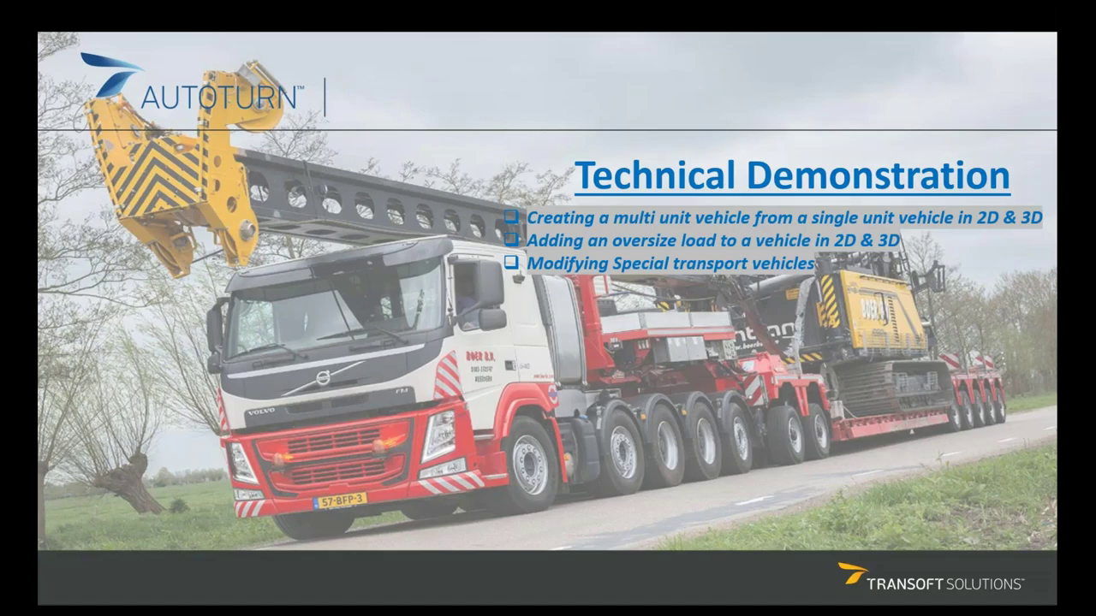
{"action": "key", "text": "Right"}
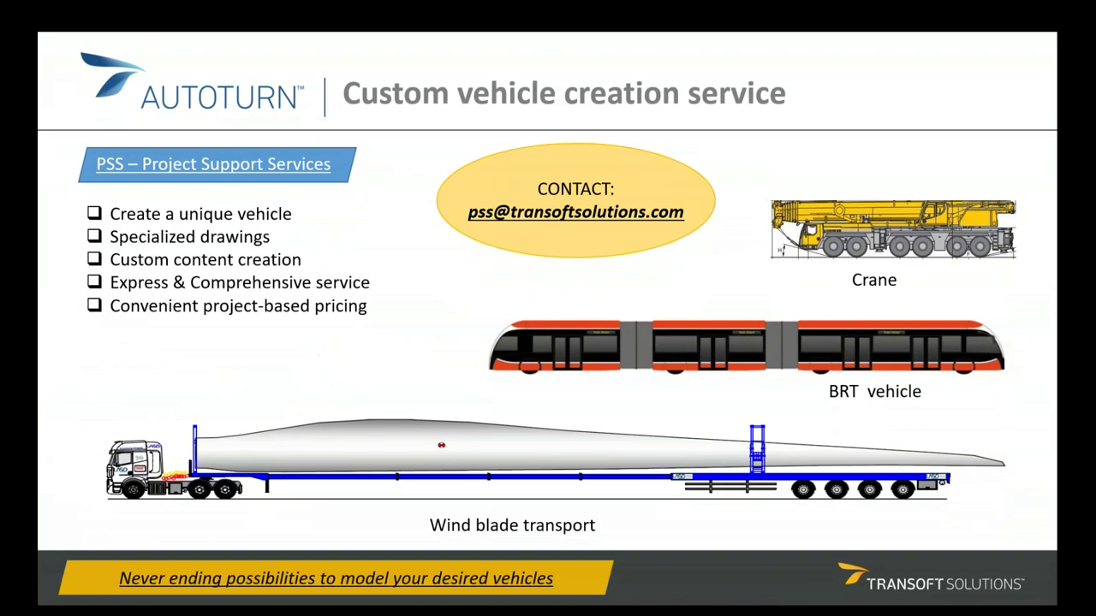